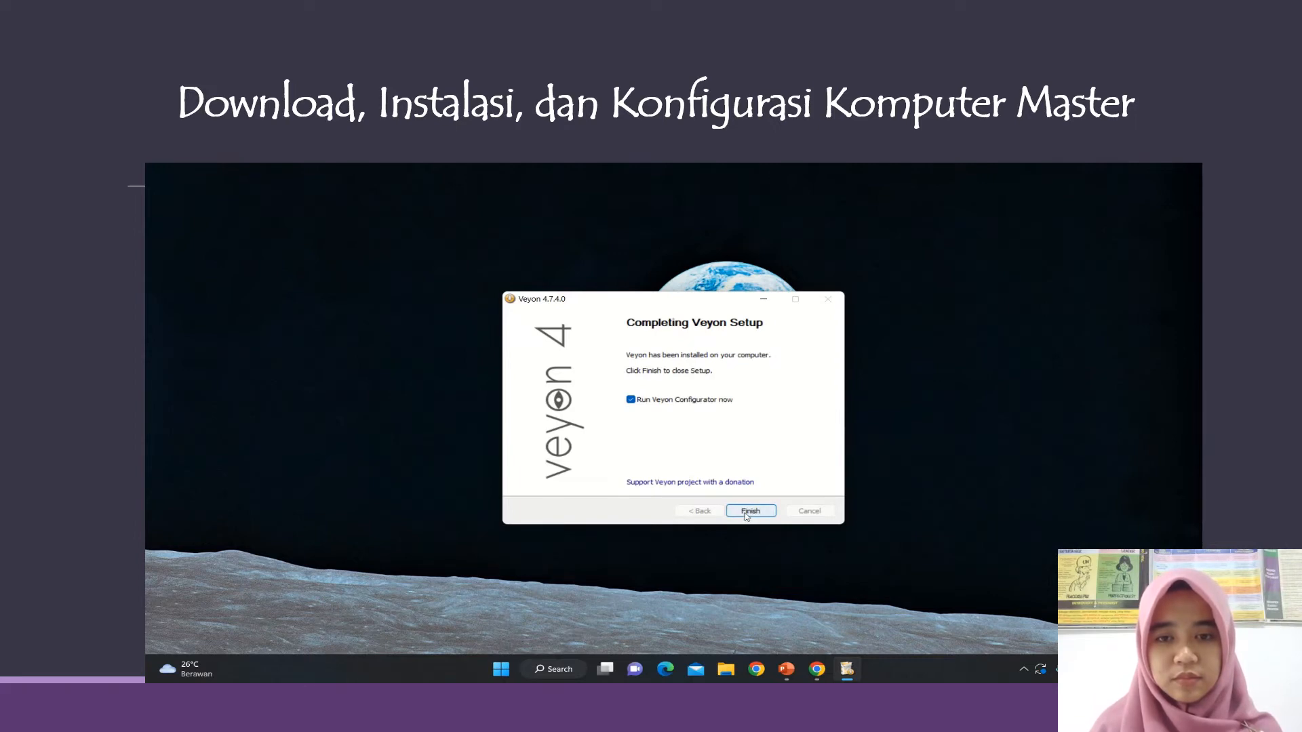
# Finish the Veyon setup with the Configurator set to run, and set the authentication method to Key file authentication
pyautogui.click(750, 511)
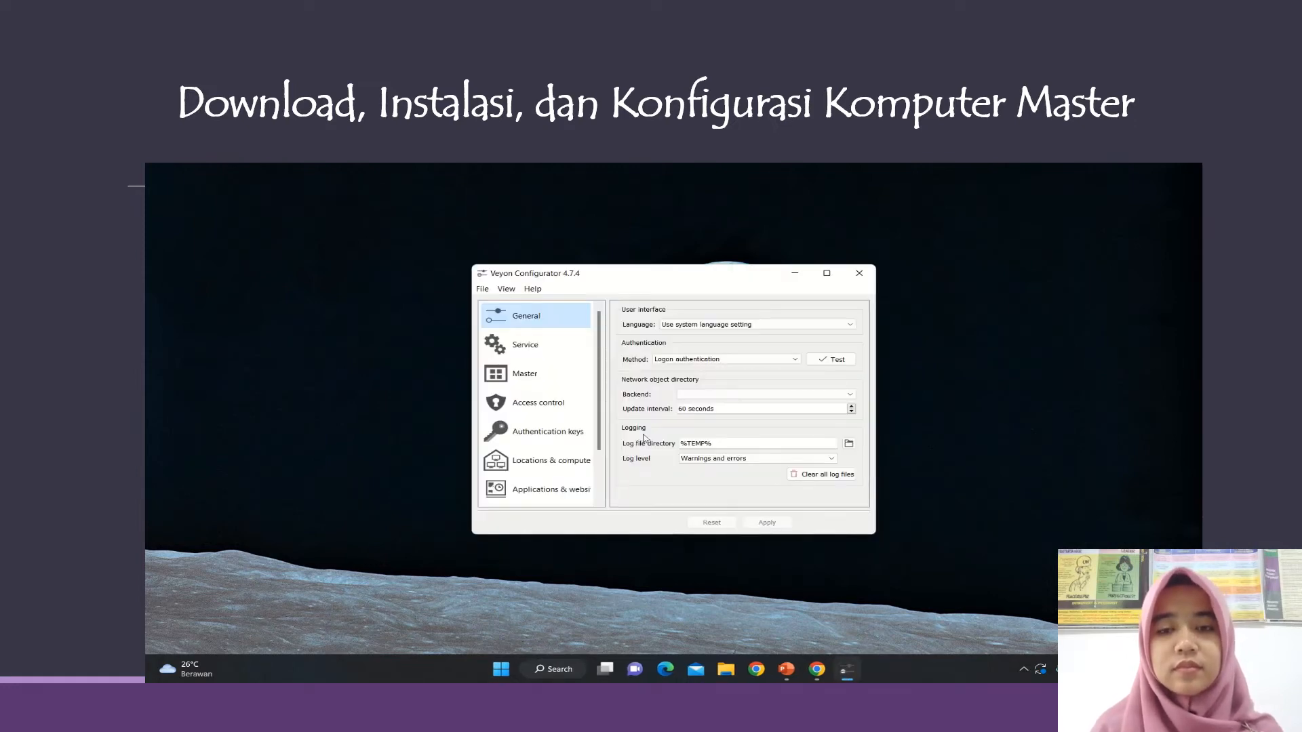
pyautogui.moveTo(587, 169)
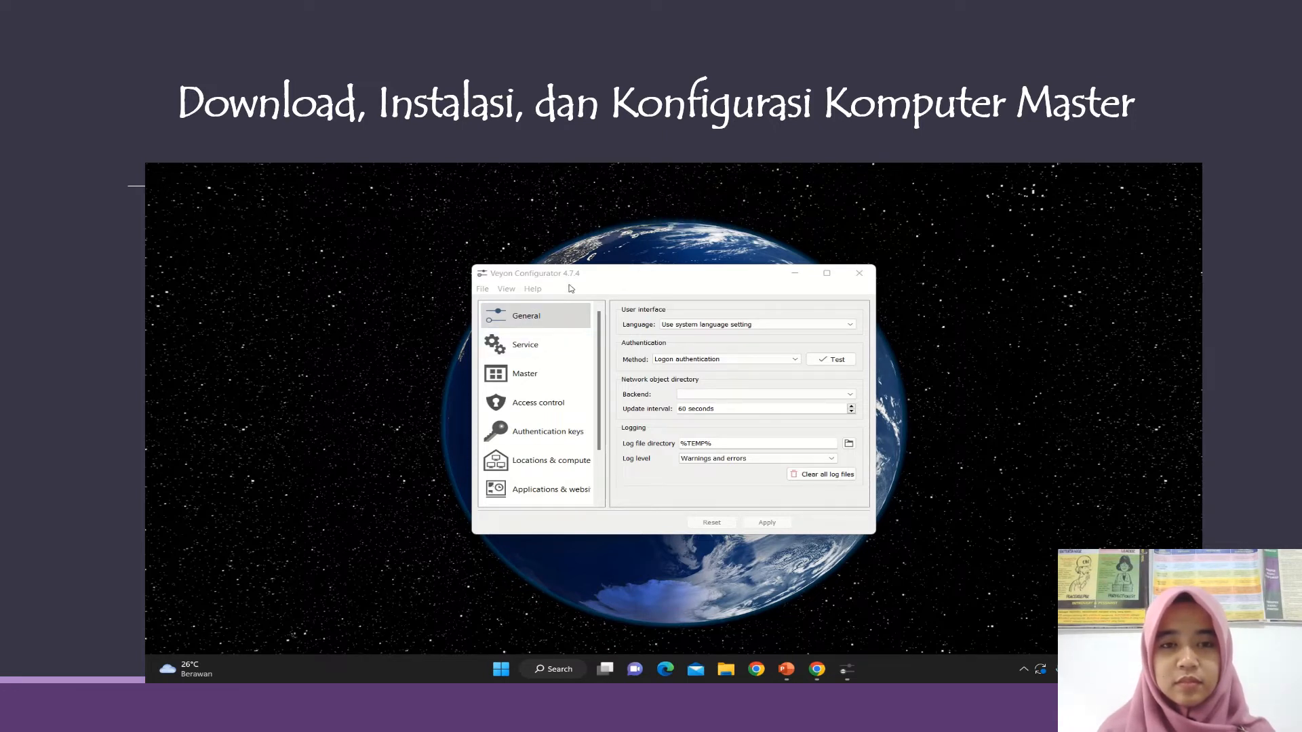
pyautogui.click(545, 325)
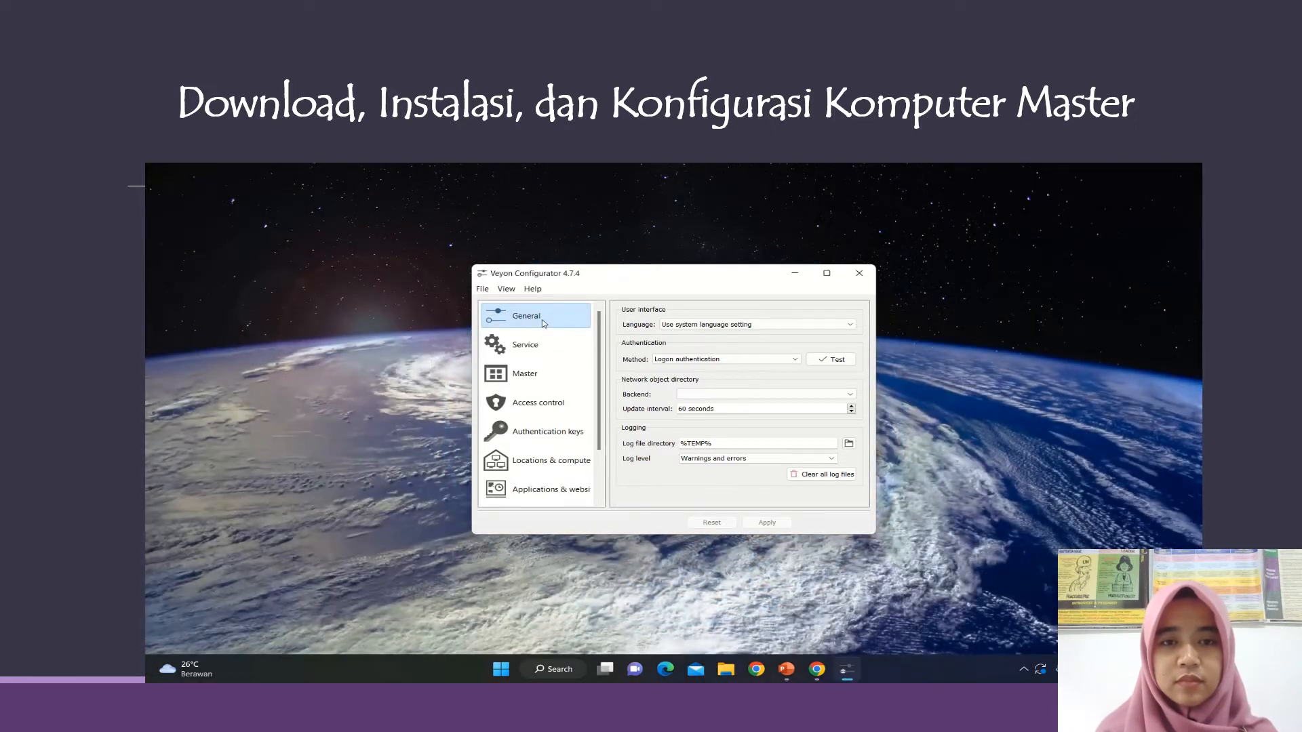
pyautogui.click(703, 364)
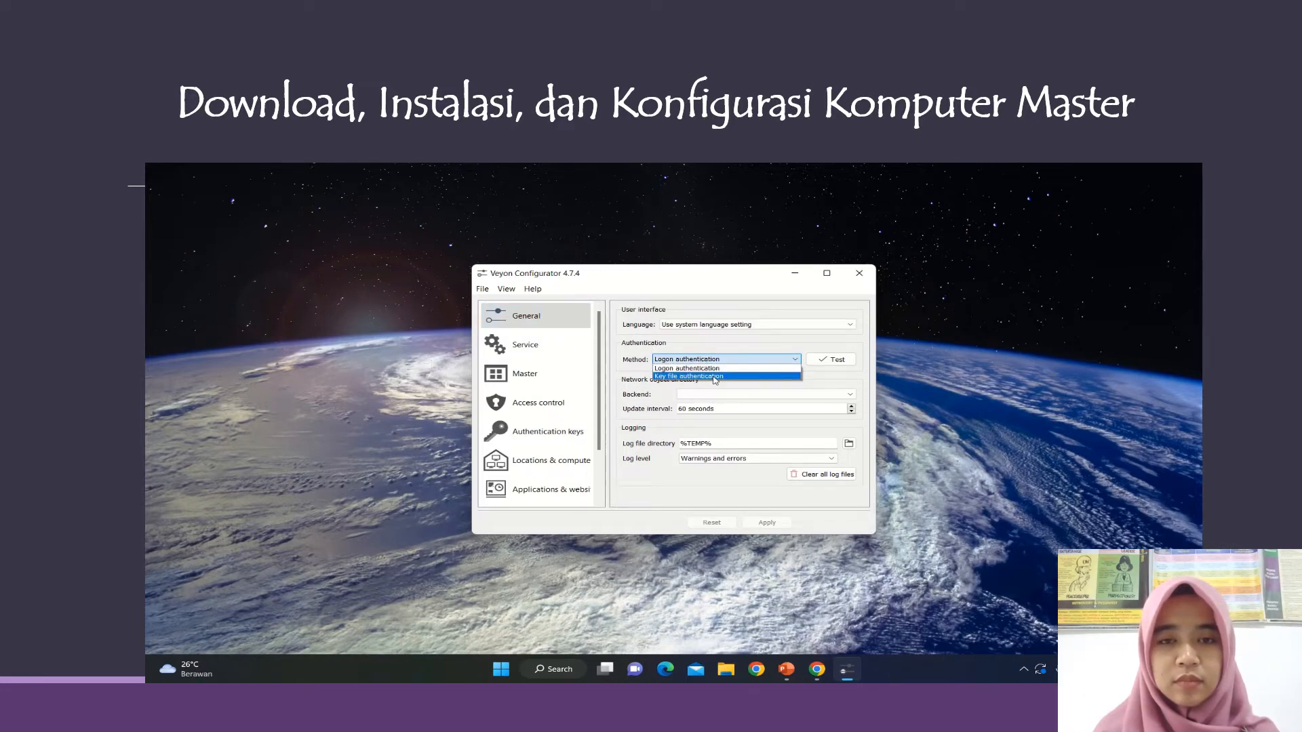
pyautogui.click(714, 377)
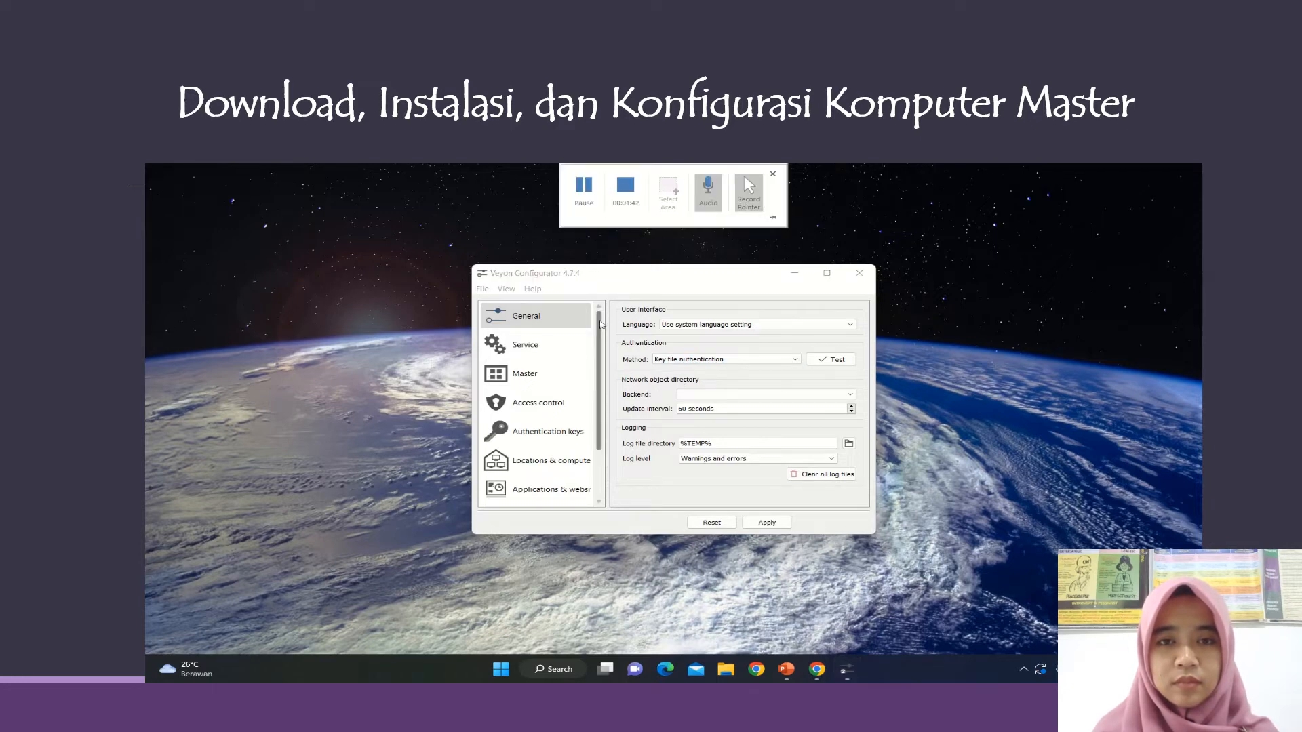
# Look through the Service, Master and Access control settings, then open the Authentication keys settings in a maximized window
pyautogui.click(562, 353)
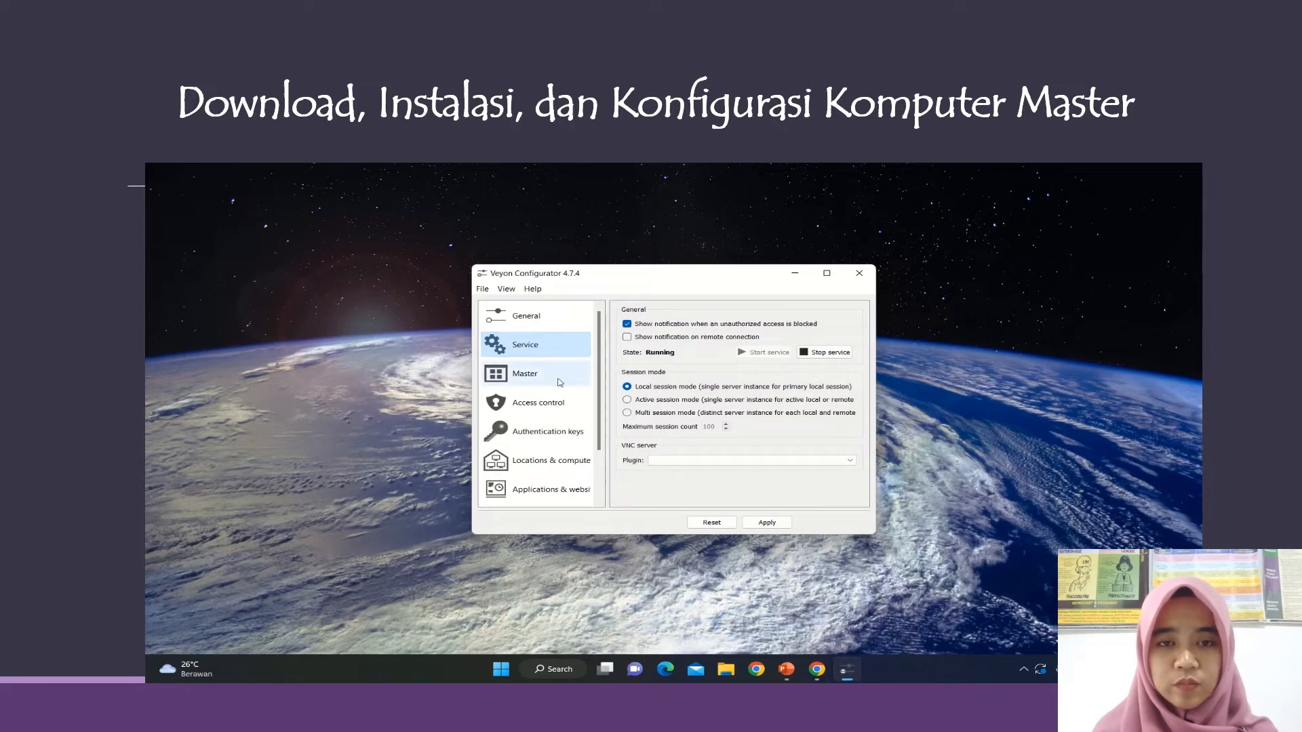
pyautogui.click(559, 381)
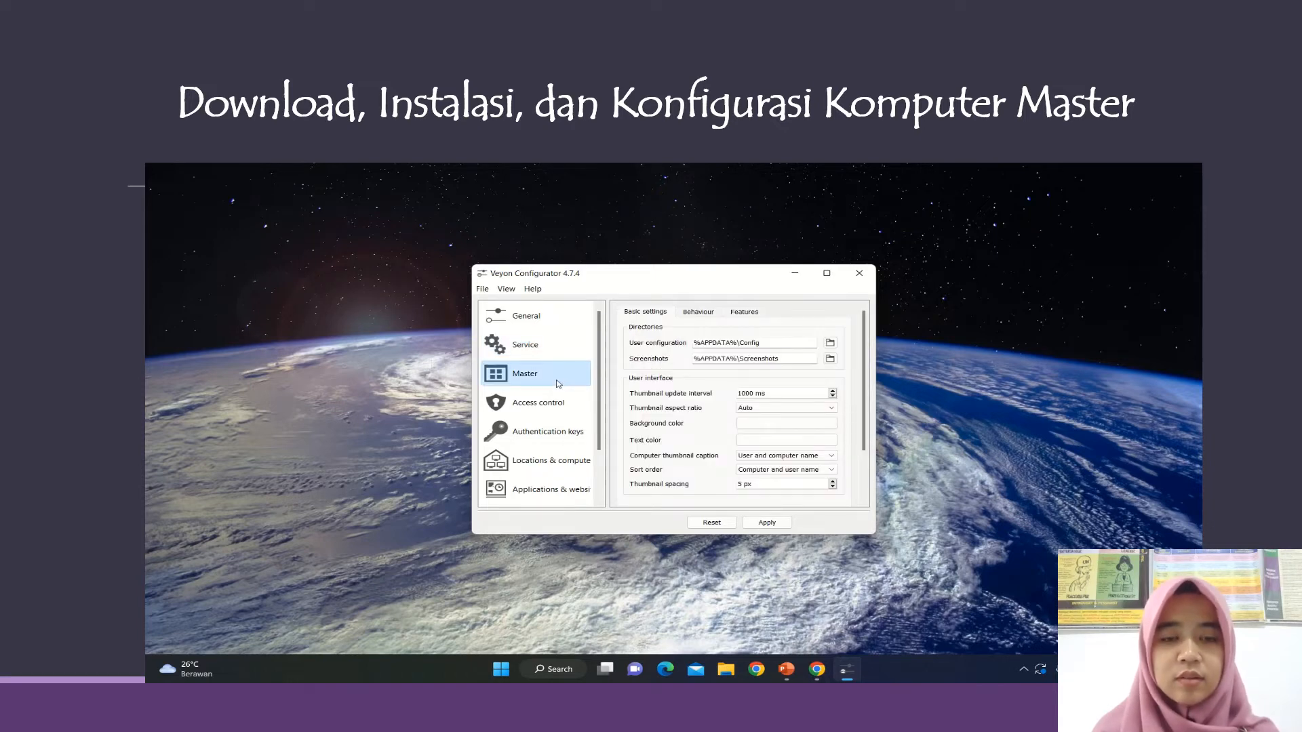
pyautogui.click(560, 407)
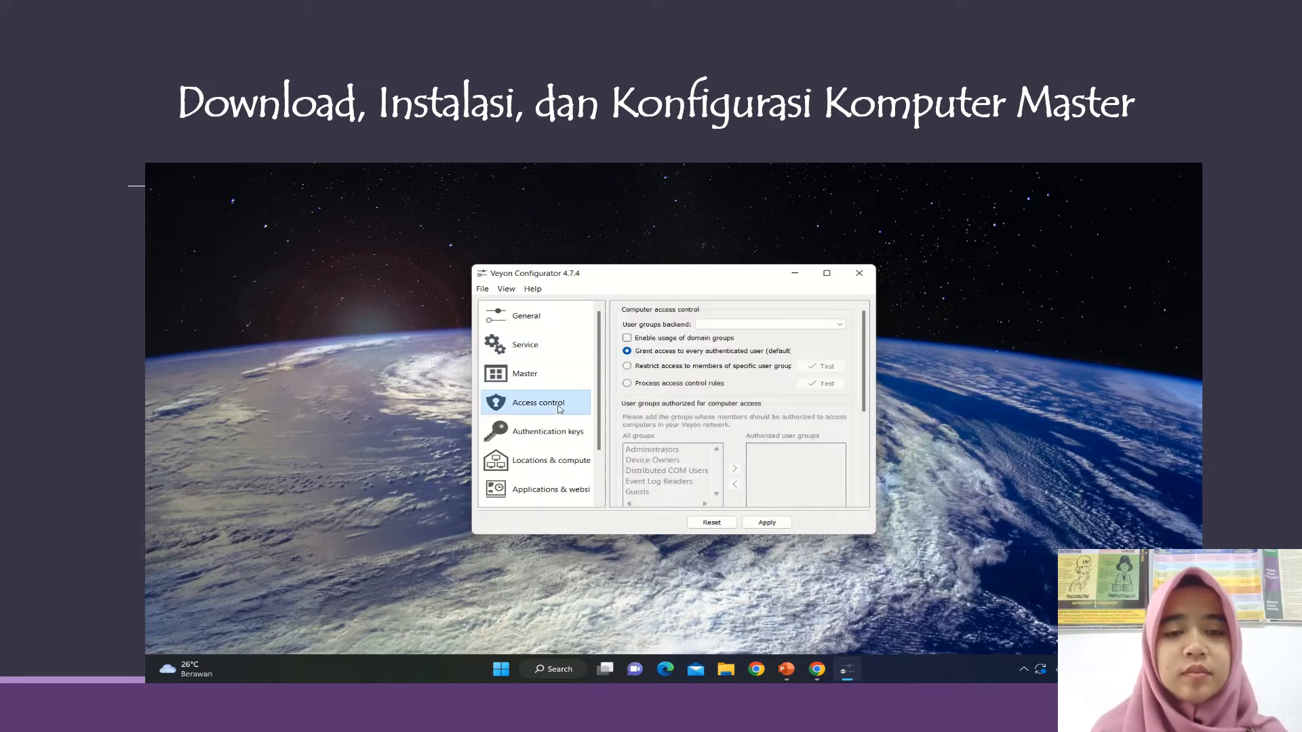
pyautogui.click(567, 439)
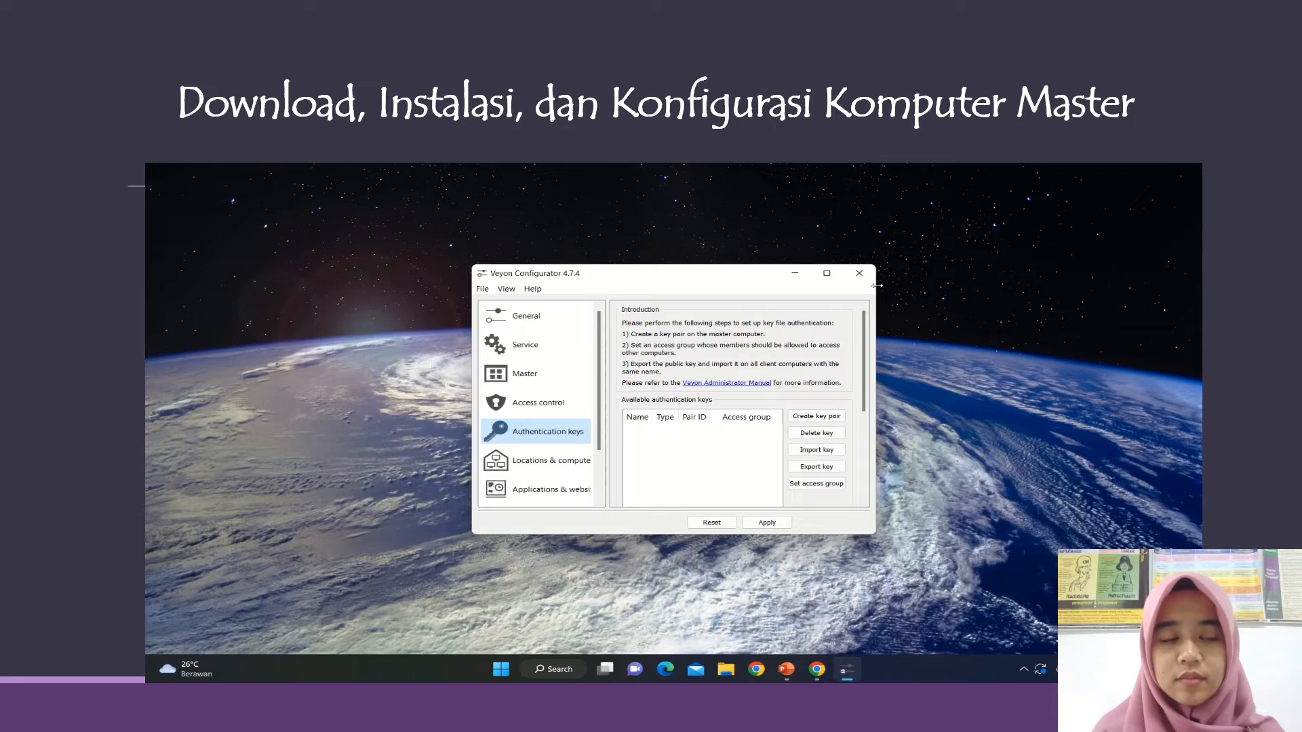
pyautogui.click(828, 274)
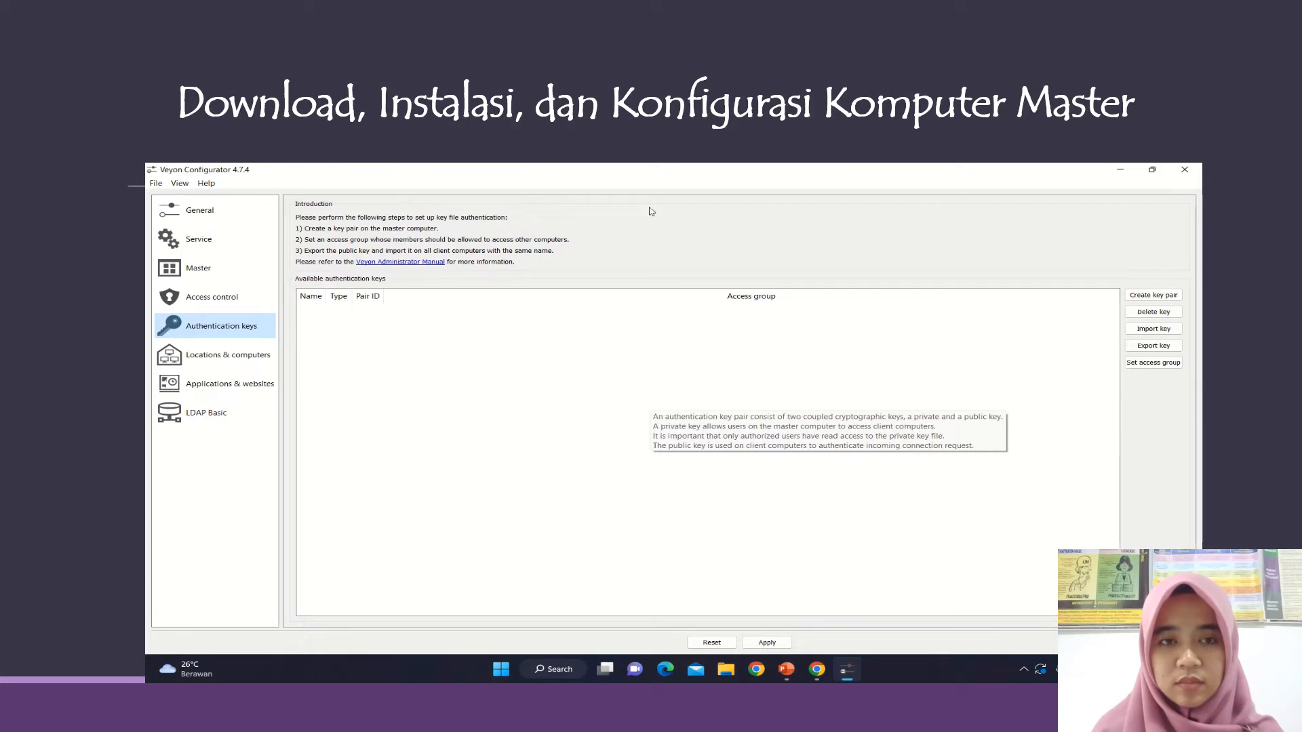
pyautogui.click(743, 175)
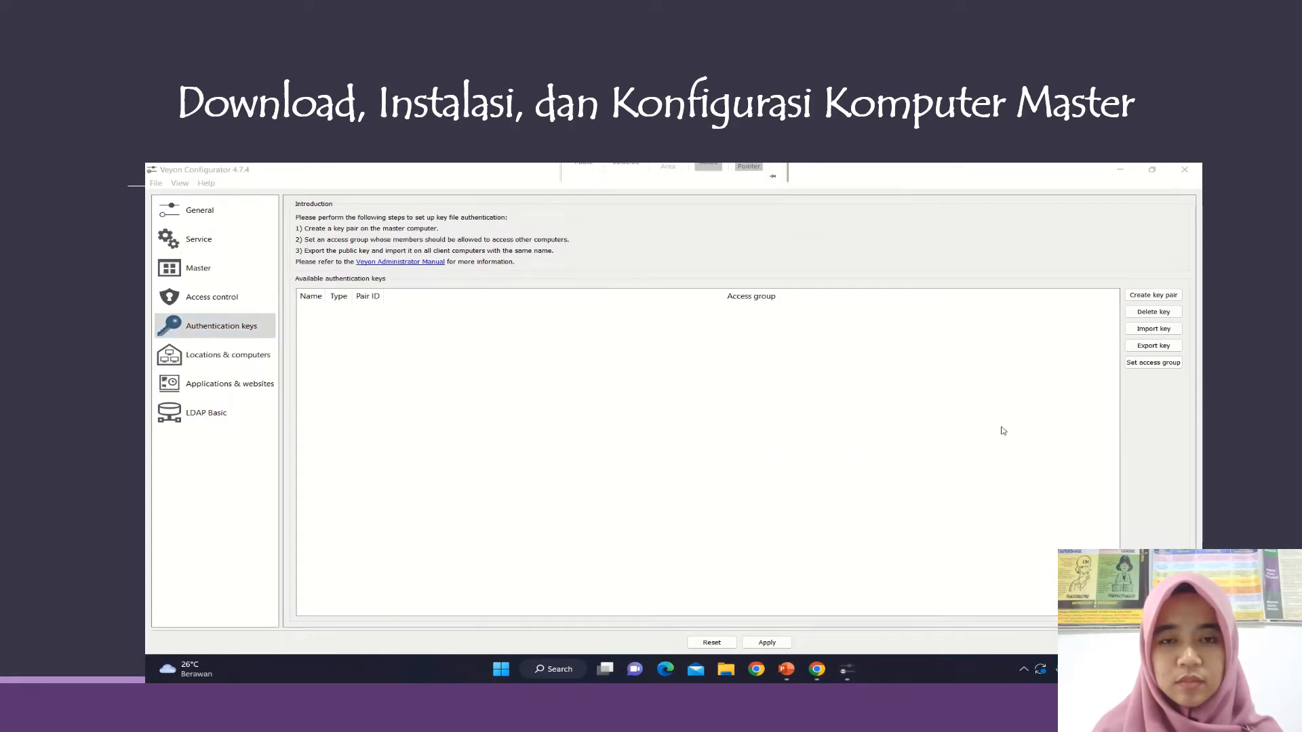
# Try to create an authentication key pair named "SMAN 1 PANGALENGAN"
pyautogui.click(1143, 298)
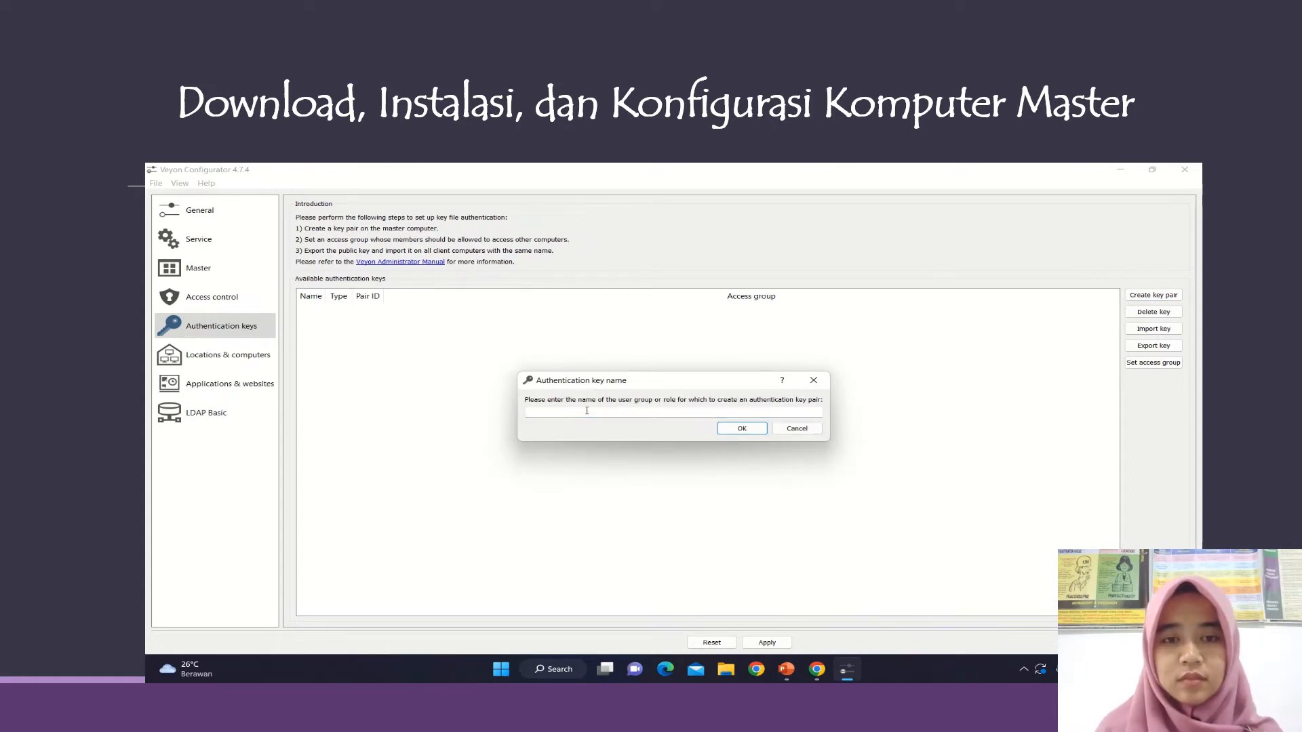
pyautogui.press('capslock')
pyautogui.write('SMAN 1 PAN')
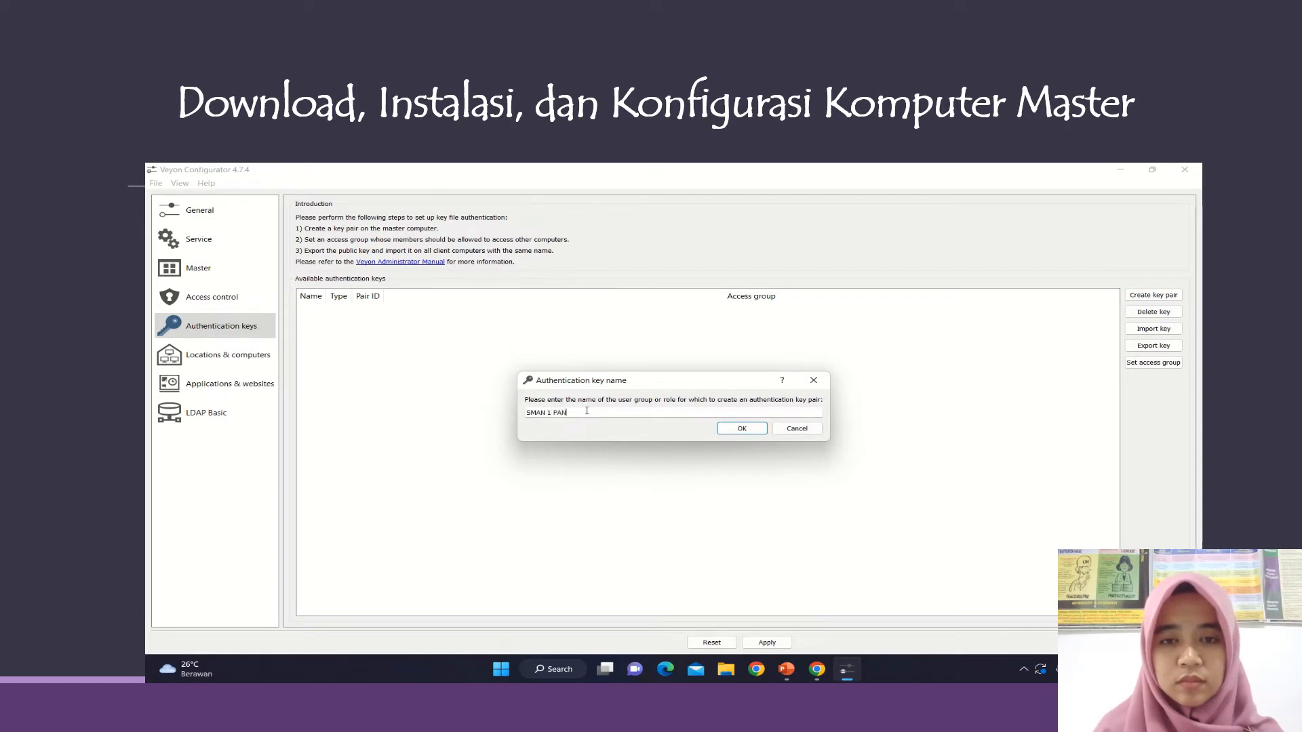
pyautogui.write('GALENGA')
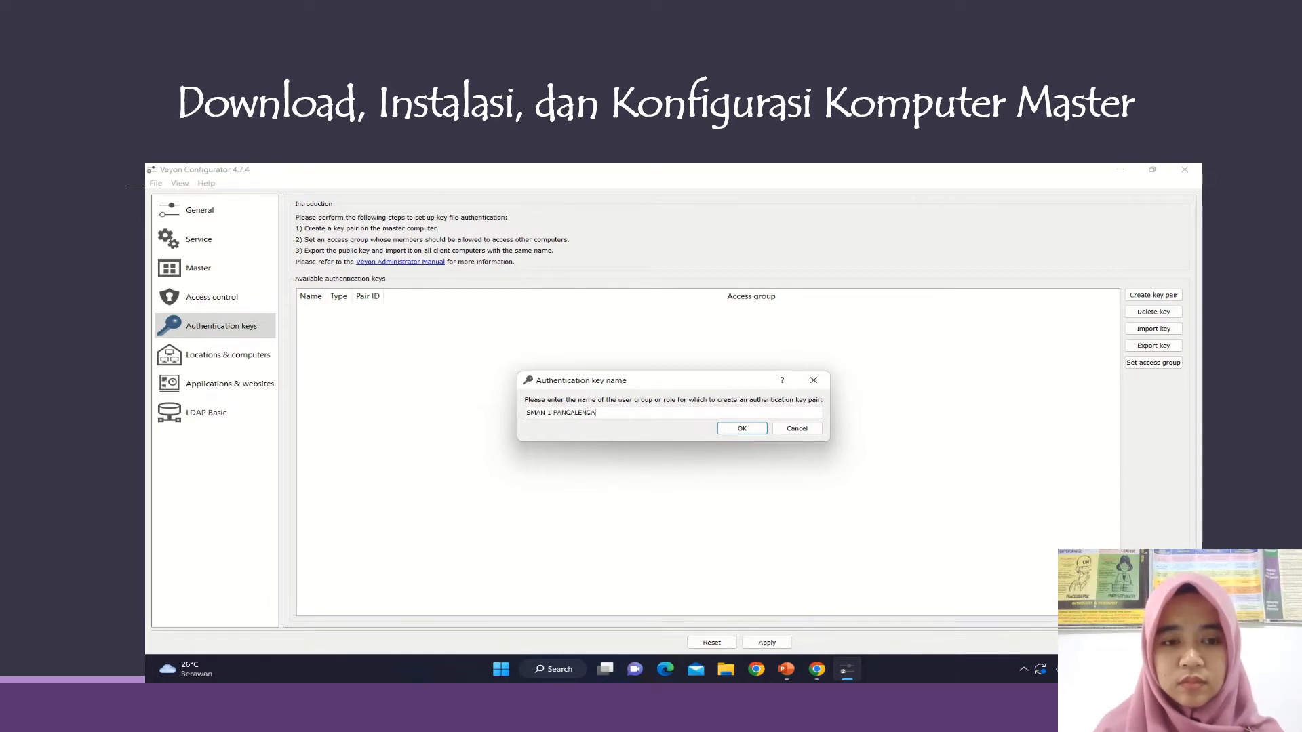
pyautogui.write('N')
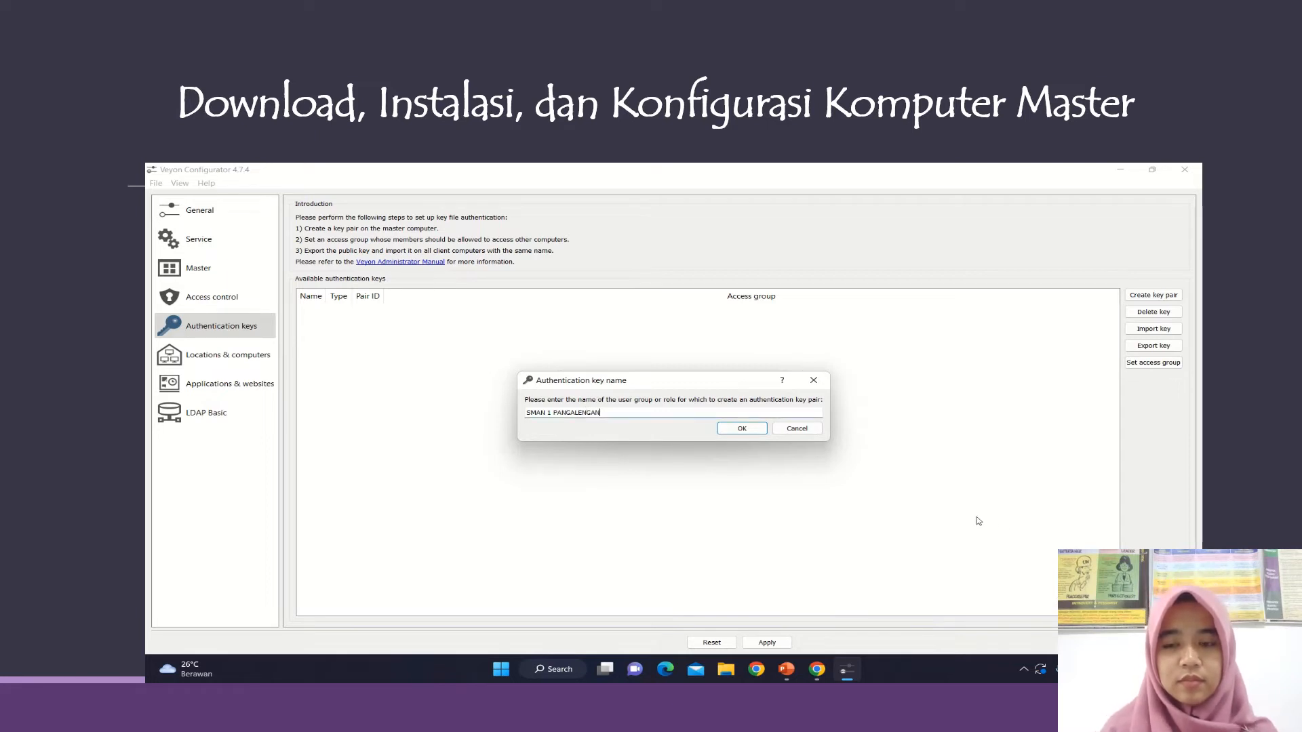
pyautogui.click(754, 429)
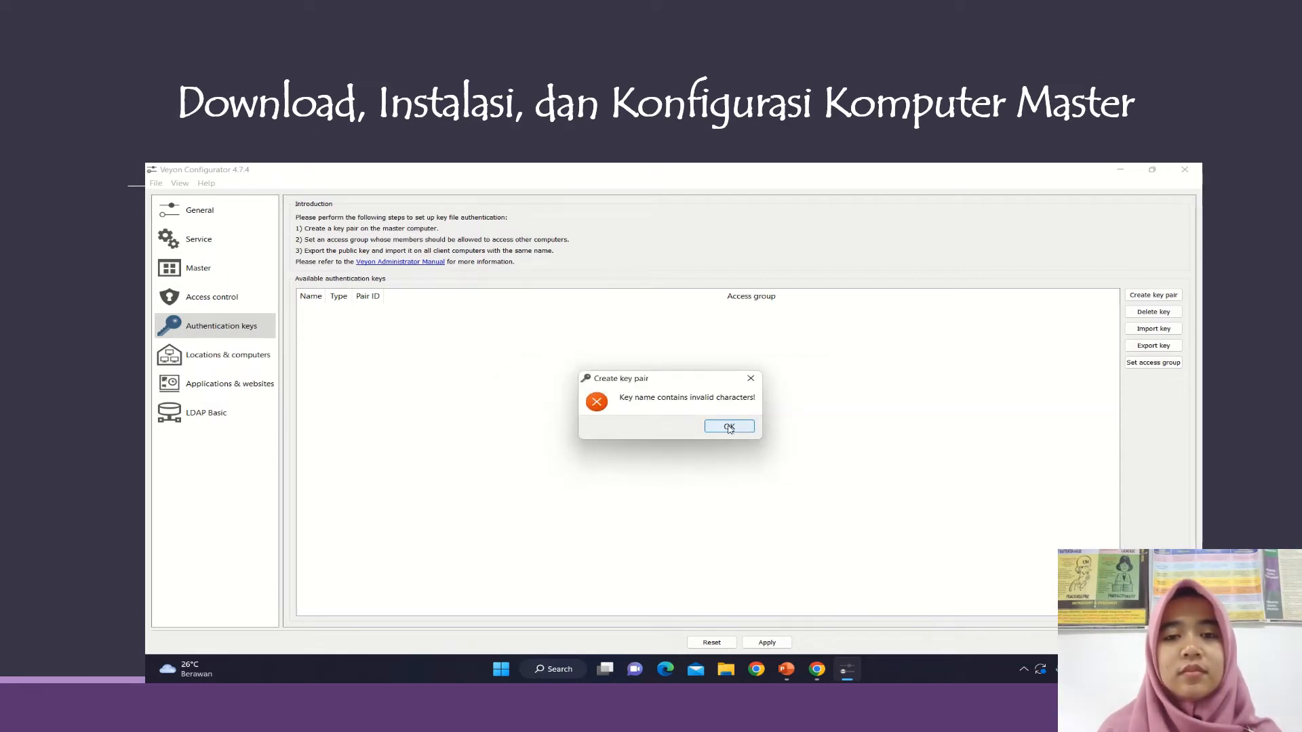
pyautogui.click(729, 427)
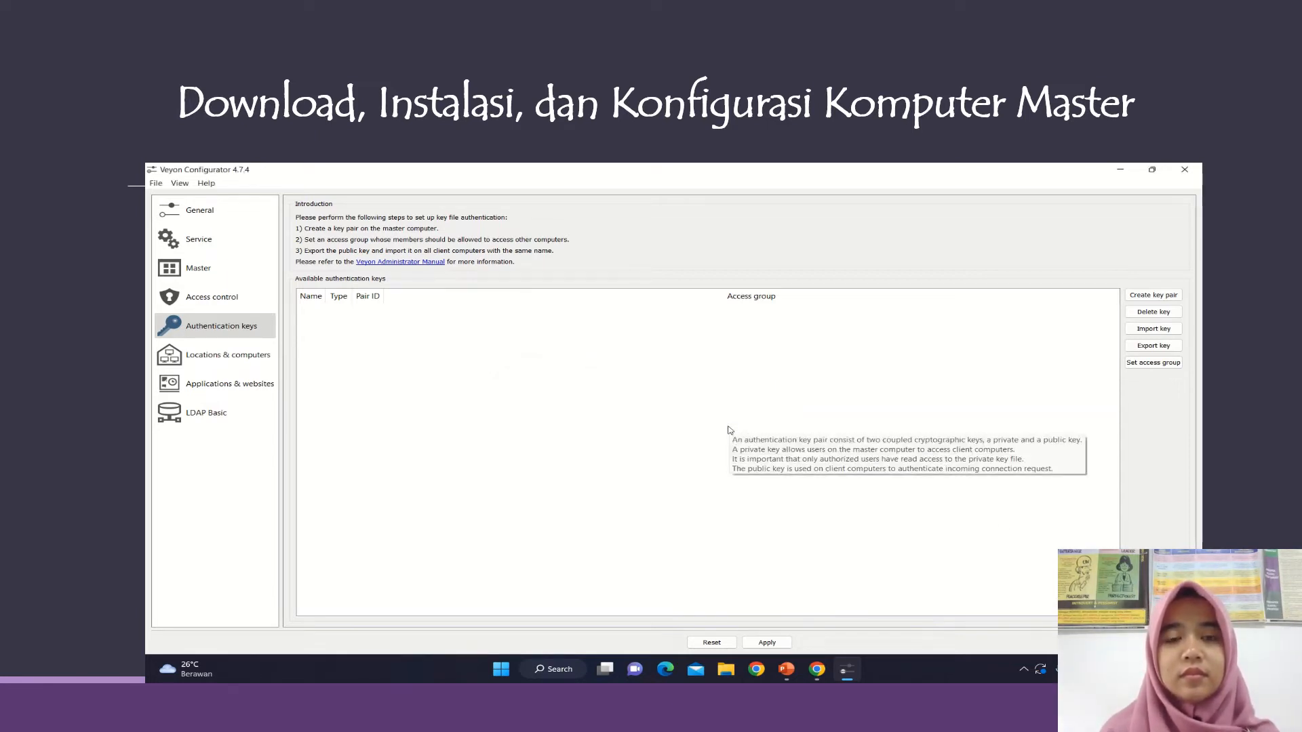
pyautogui.moveTo(641, 166)
pyautogui.click(592, 195)
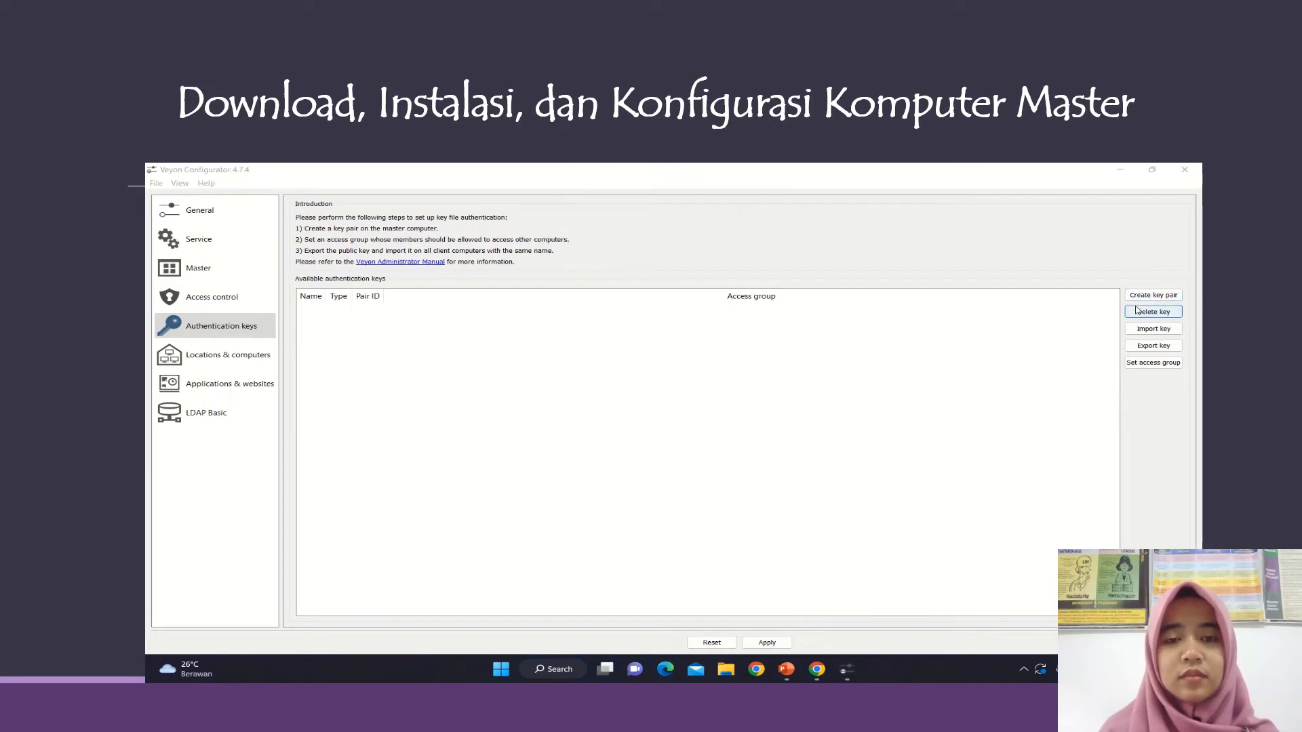
# Create an authentication key pair named "SMAN1PANGALENGAN", without spaces
pyautogui.click(1154, 303)
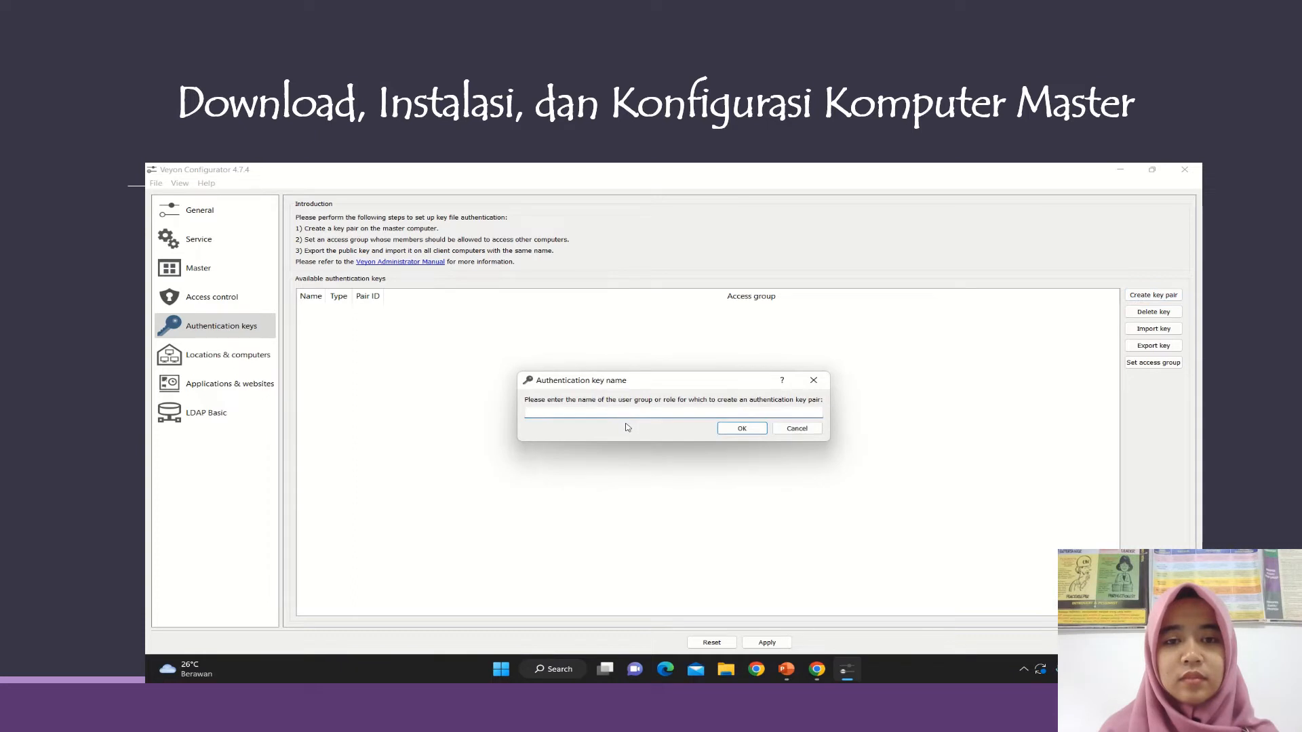
pyautogui.write('SMAN1')
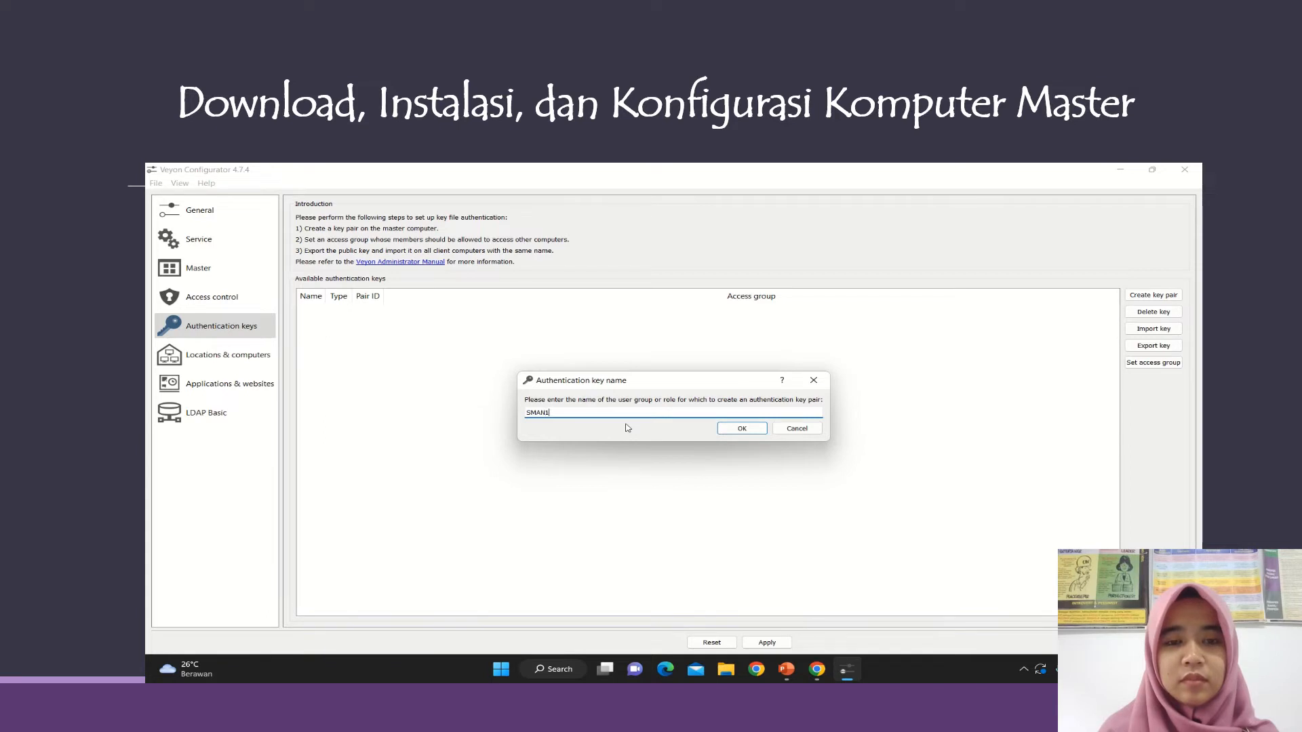
pyautogui.write('PANGA')
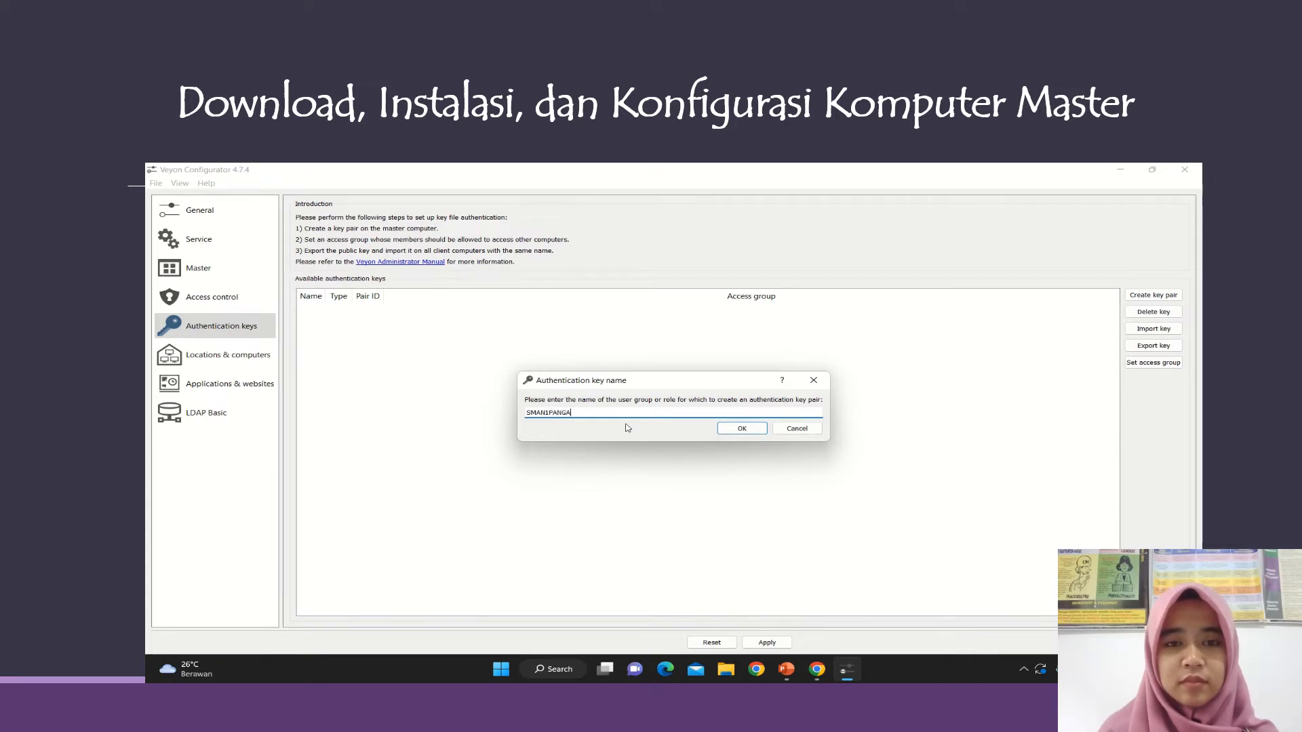
pyautogui.write('LENGAN')
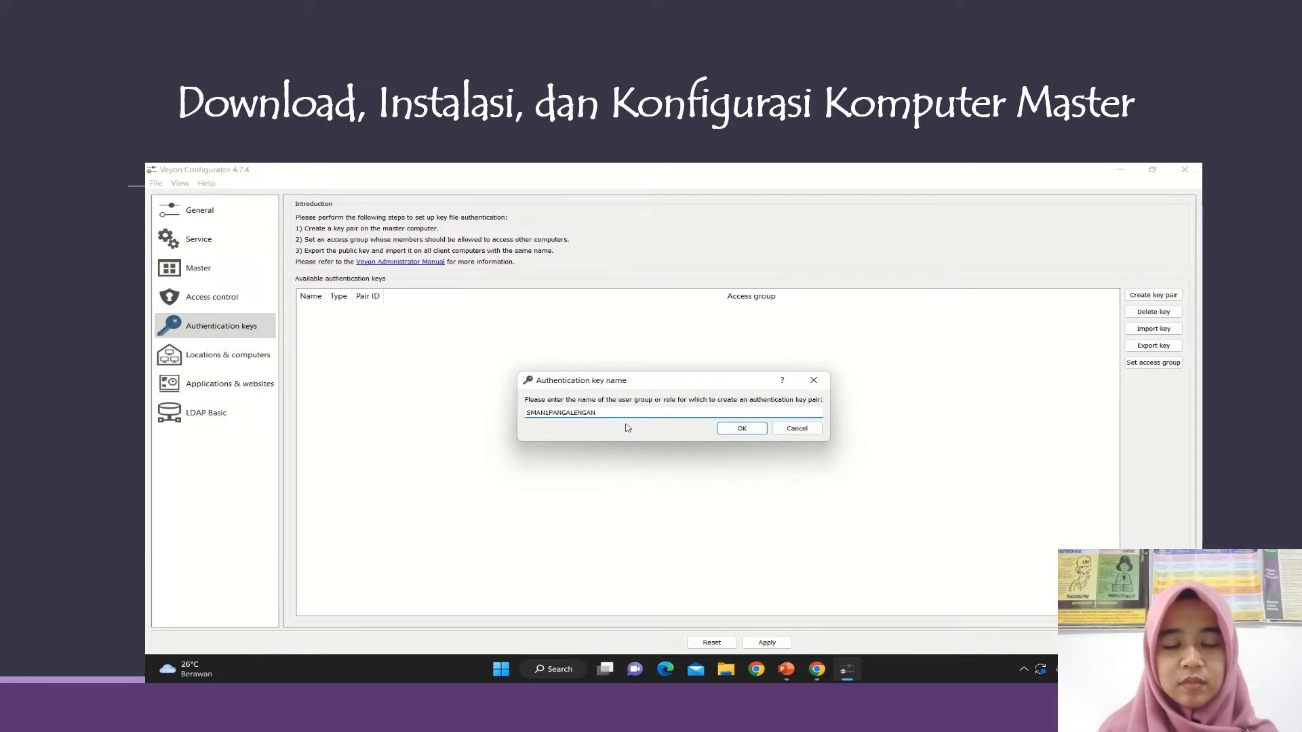
pyautogui.click(734, 430)
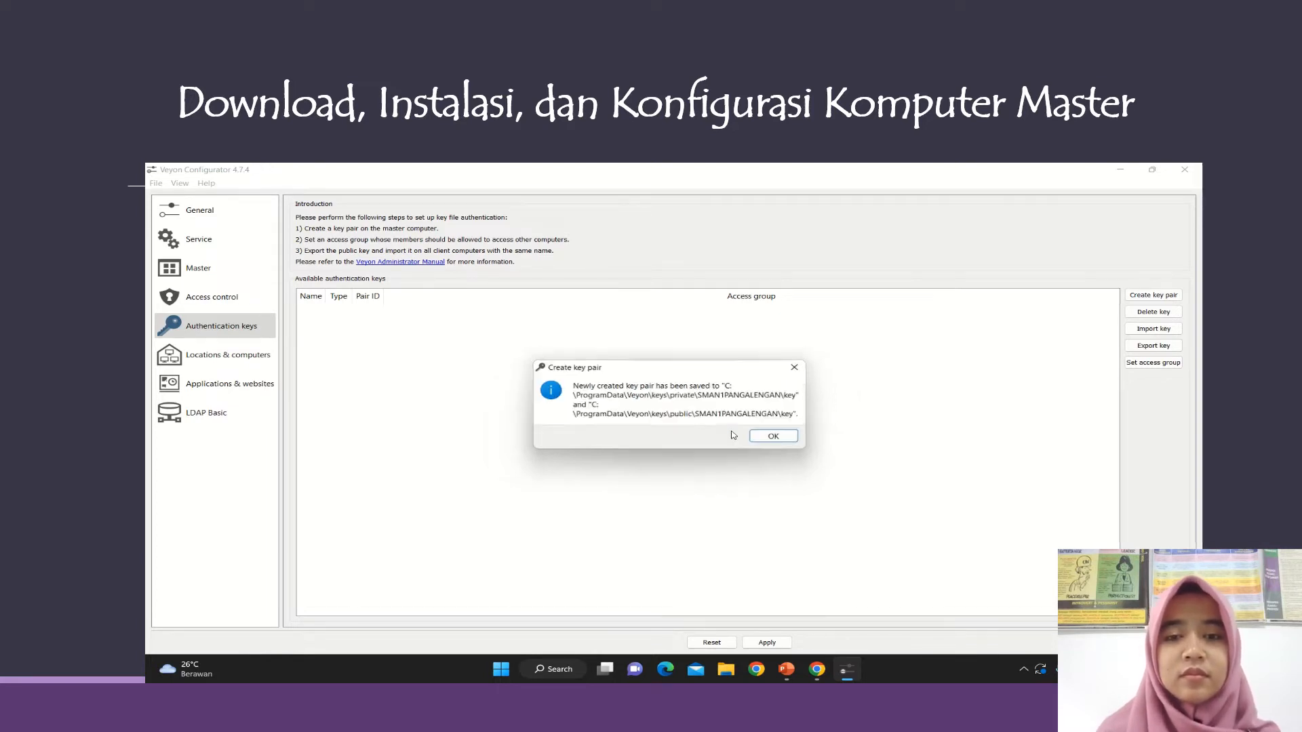
pyautogui.click(760, 437)
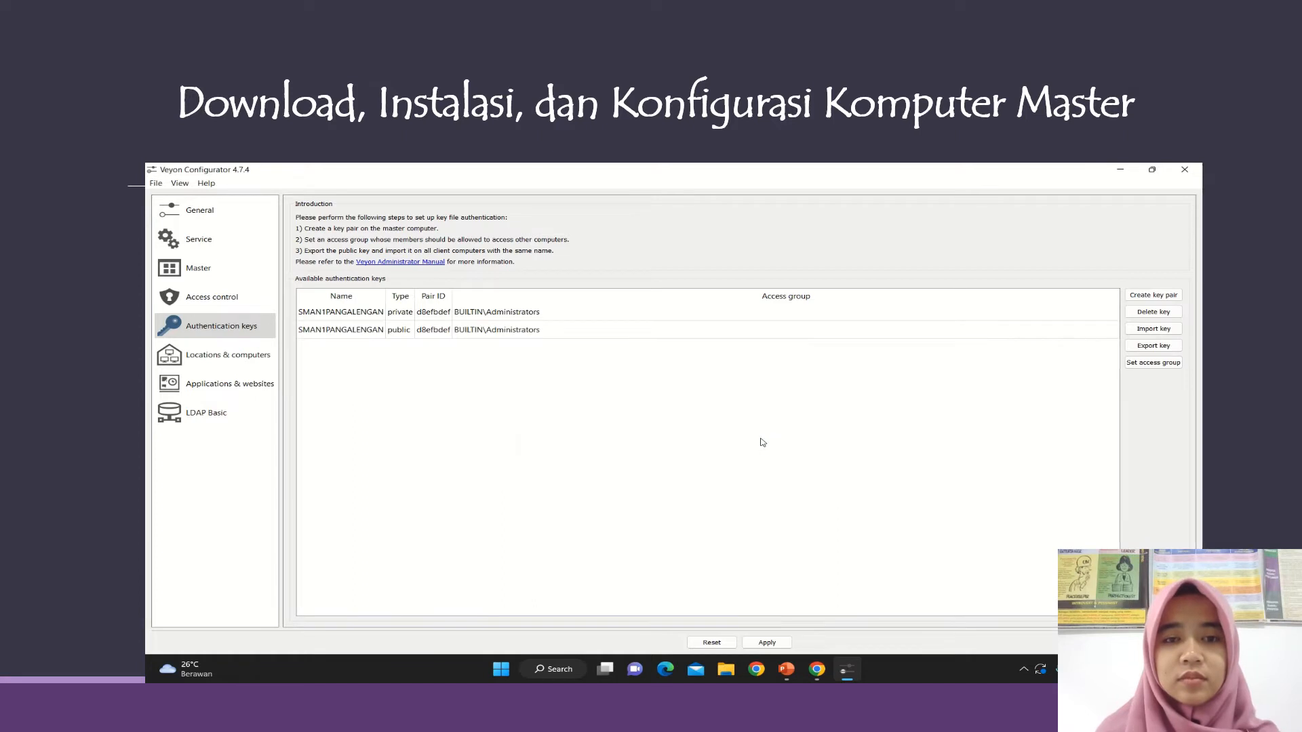
# Widen the Name, Type and Pair ID columns of the authentication key list and examine the private and public keys
pyautogui.moveTo(386, 297); pyautogui.dragTo(607, 296)
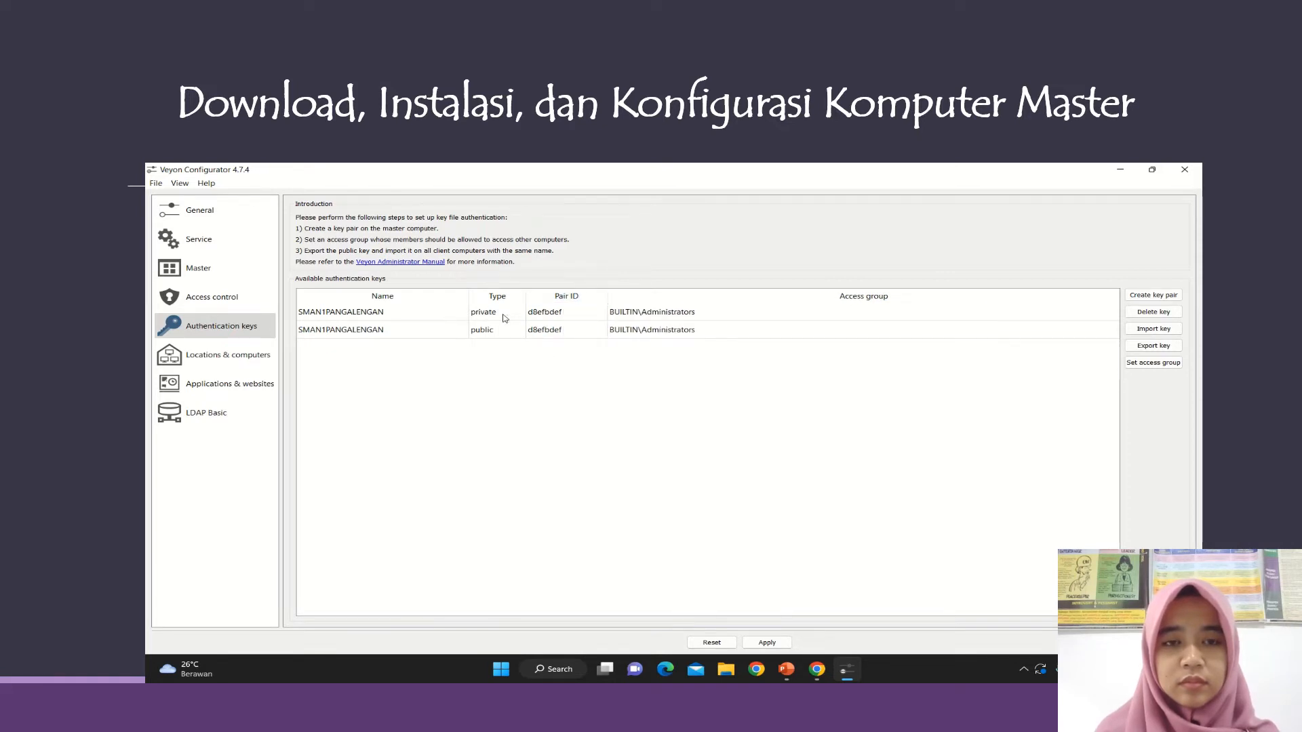
pyautogui.moveTo(502, 320)
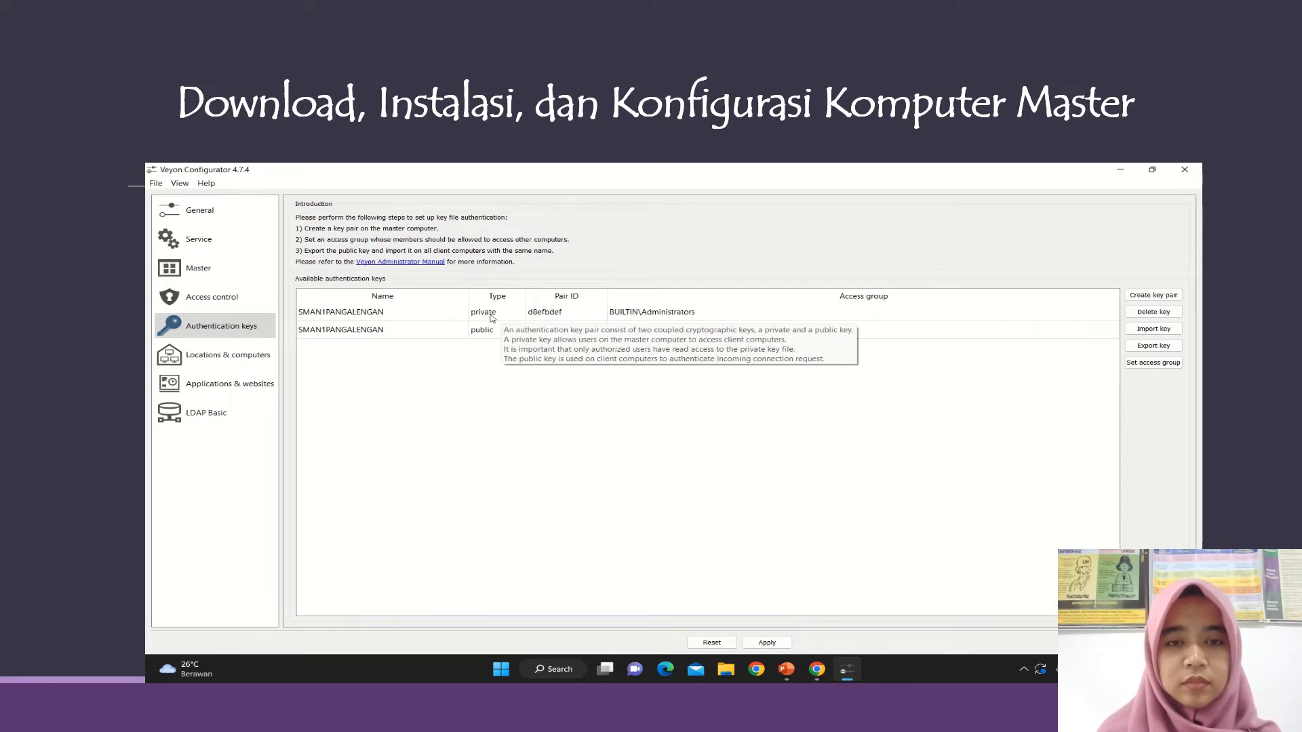
pyautogui.moveTo(378, 342)
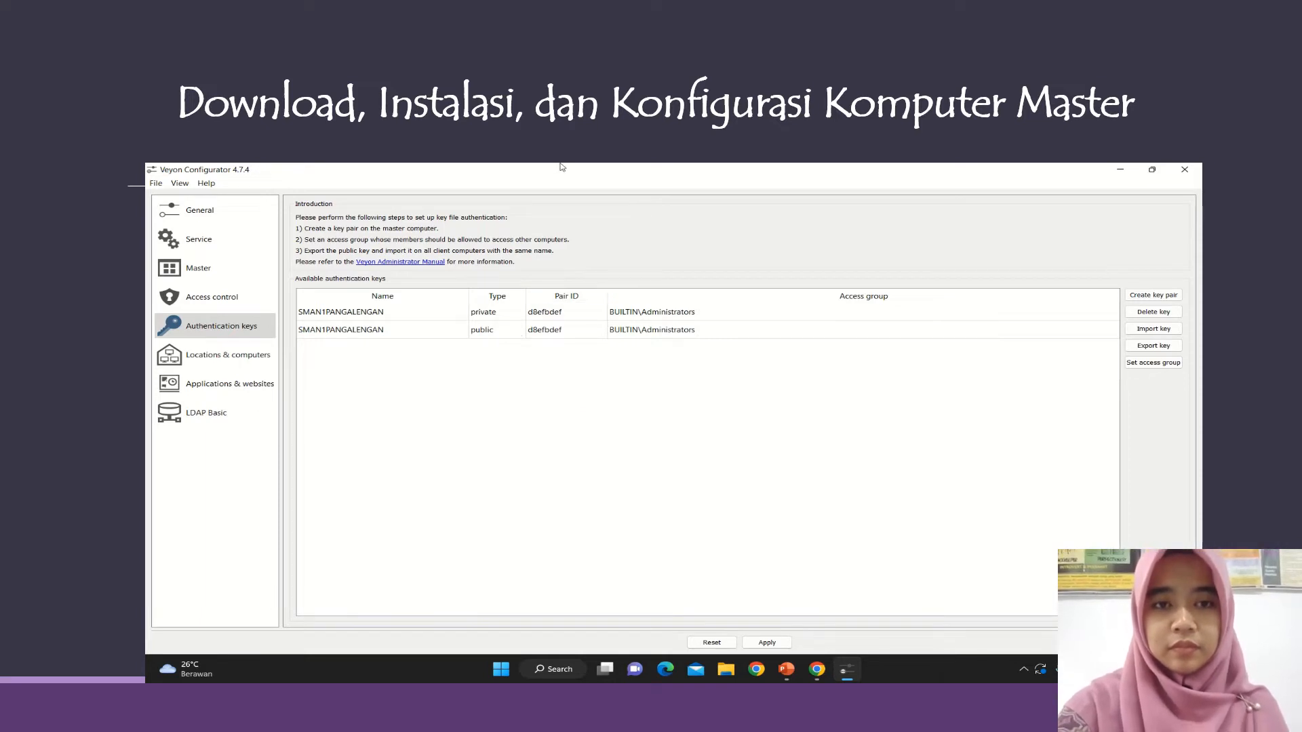
pyautogui.moveTo(618, 167)
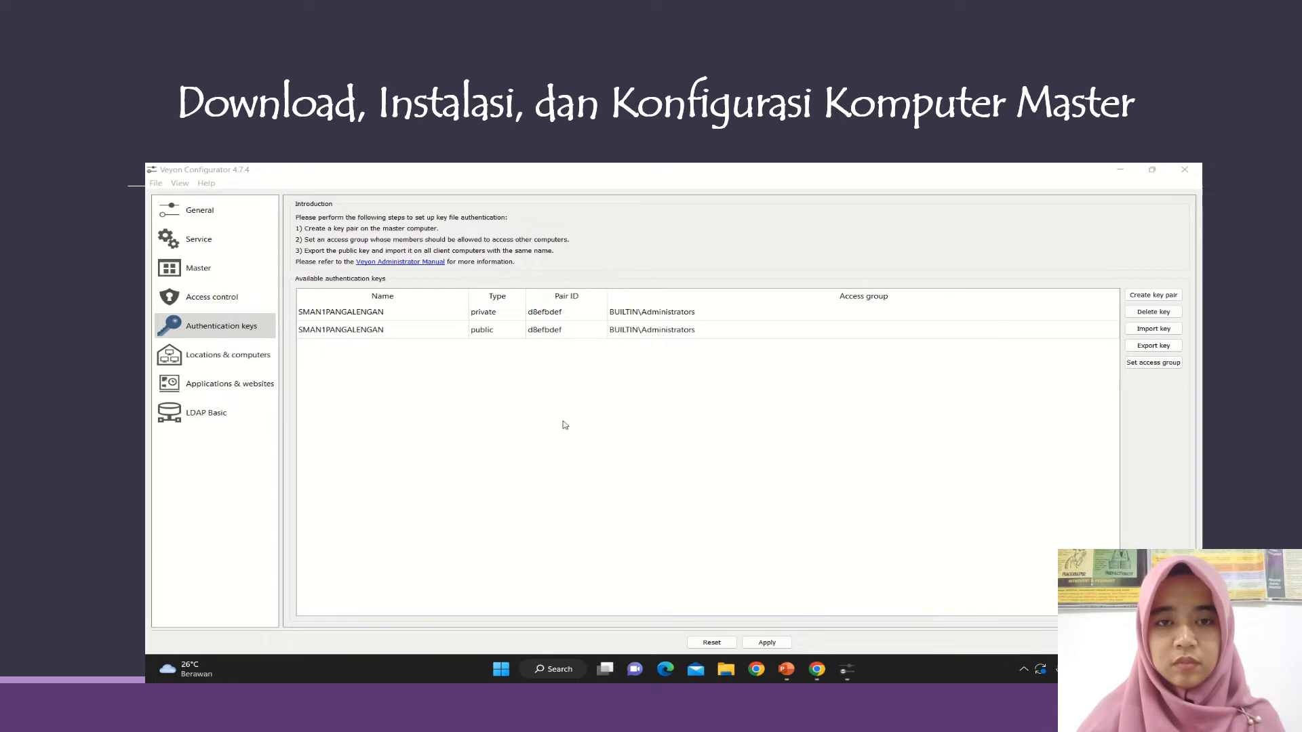
# Export the SMAN1PANGALENGAN public key to the Documents folder as the key file SMAN1PANGALENGAN_public_key
pyautogui.click(400, 333)
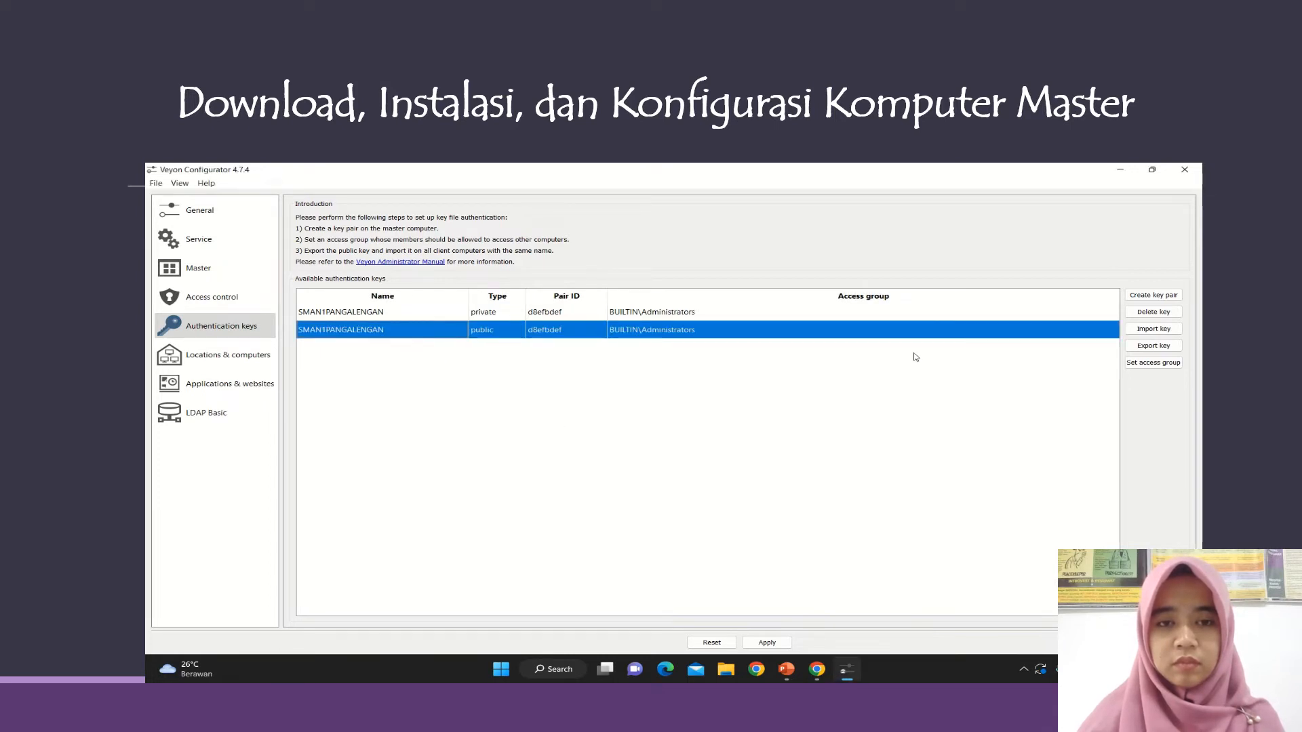
pyautogui.click(1153, 345)
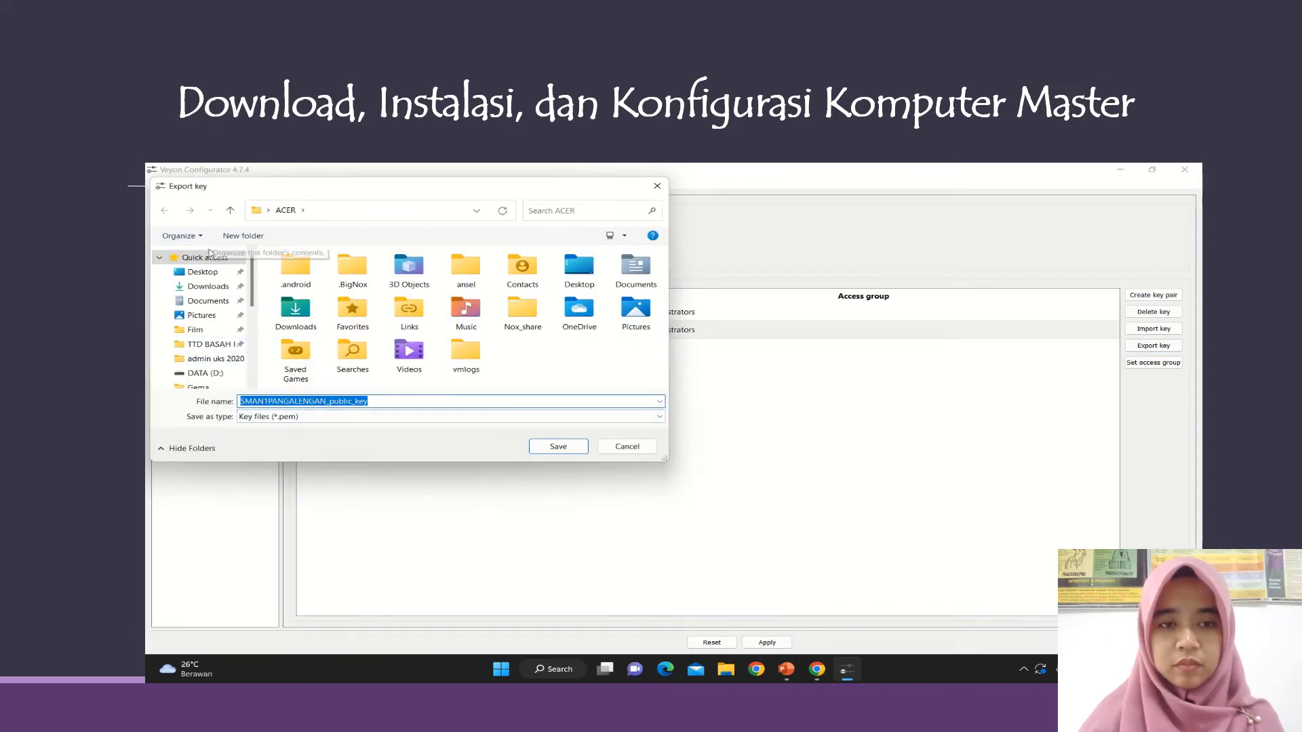
pyautogui.click(214, 305)
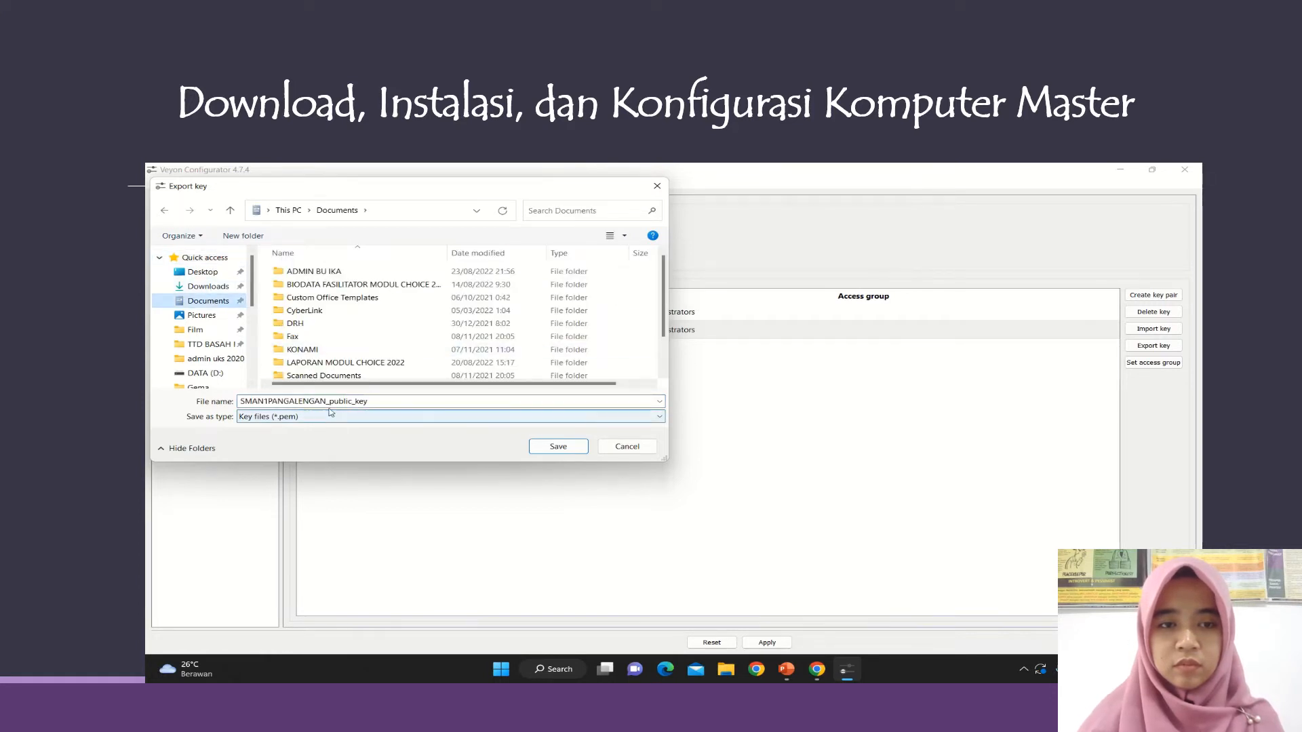
pyautogui.click(560, 448)
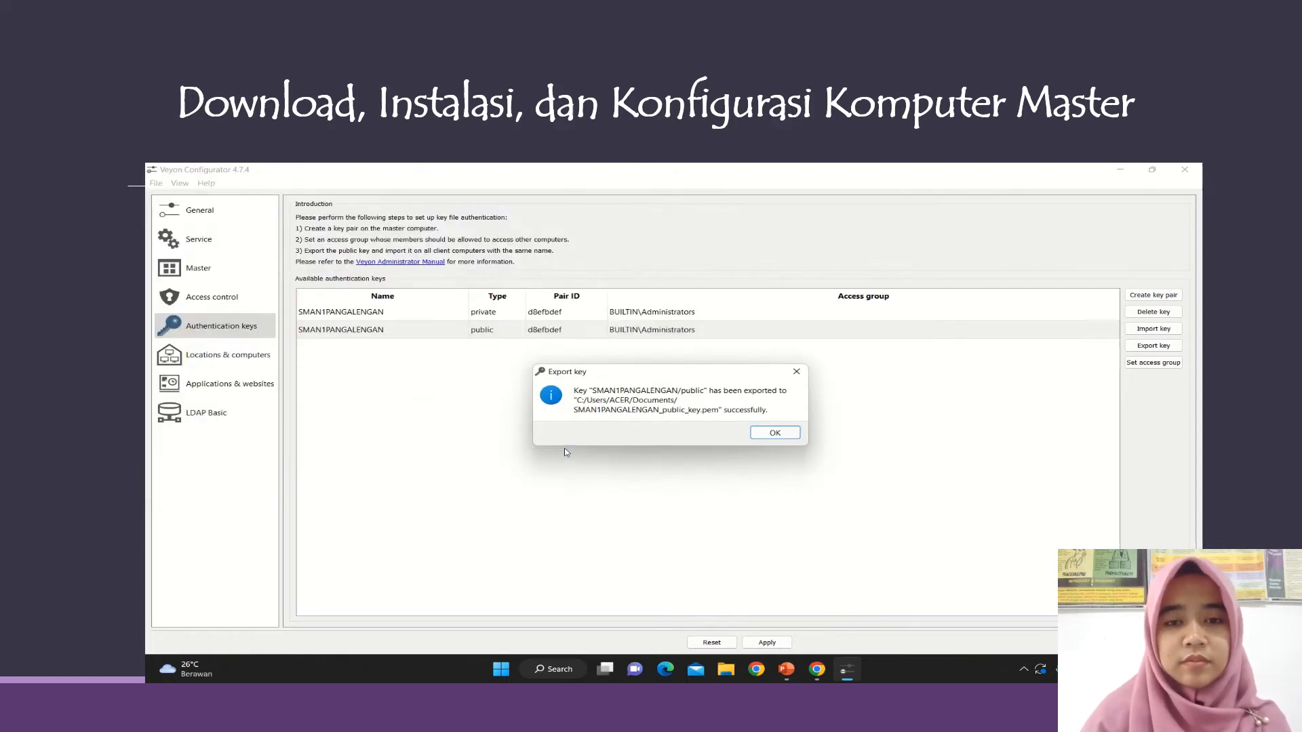
pyautogui.click(773, 432)
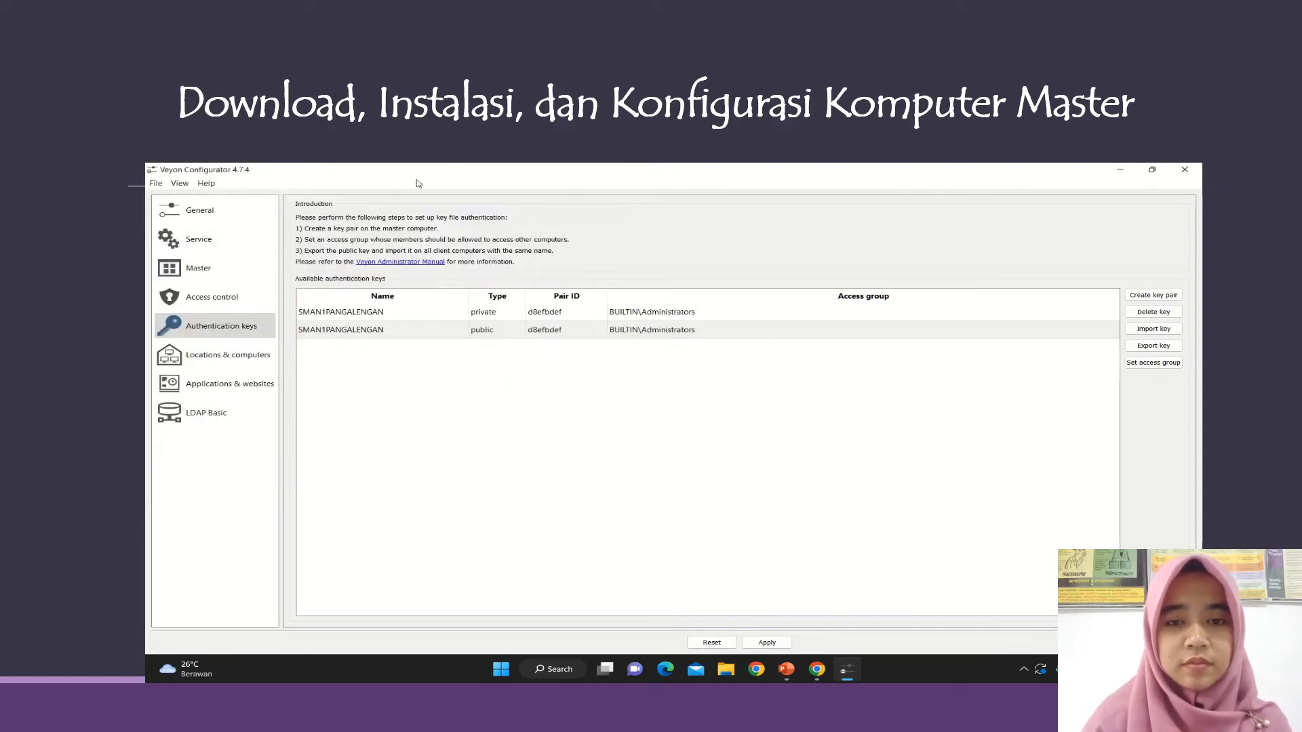
pyautogui.moveTo(570, 164)
pyautogui.click(588, 202)
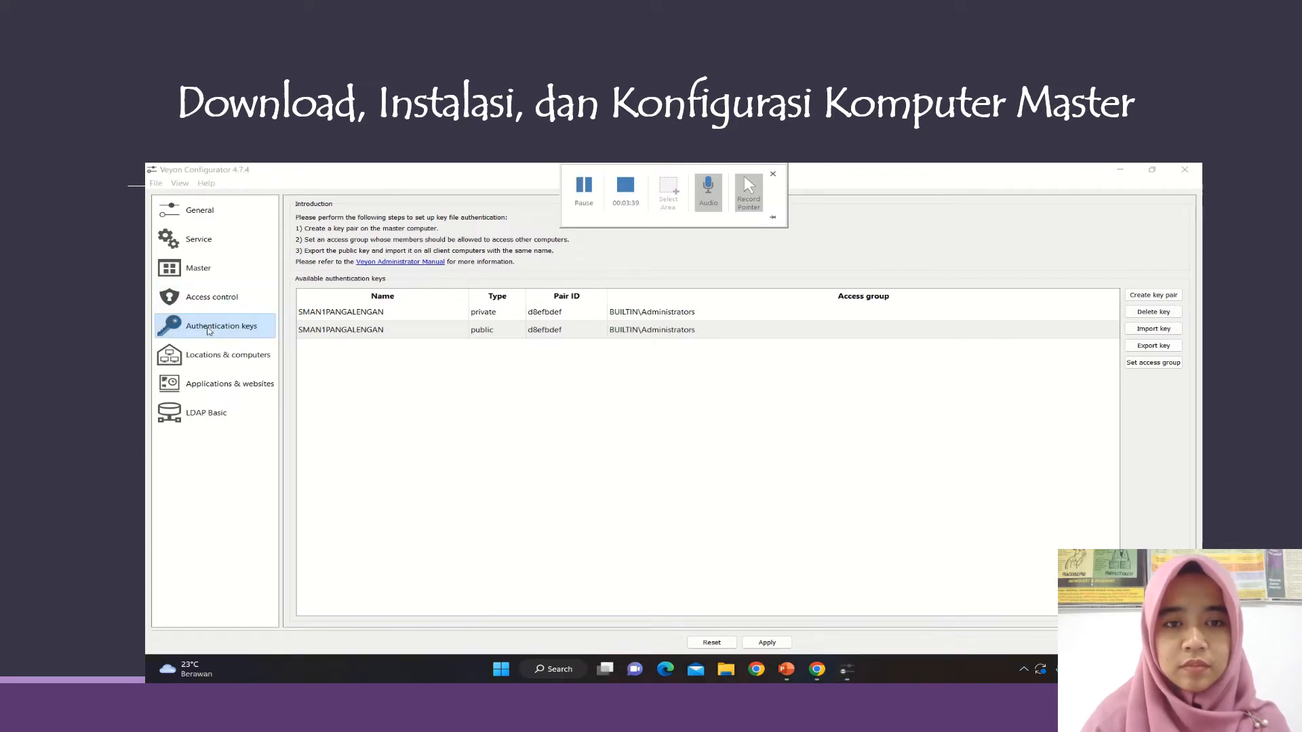
# Add a location named LABKOM to the built-in directory under Locations & computers
pyautogui.click(227, 360)
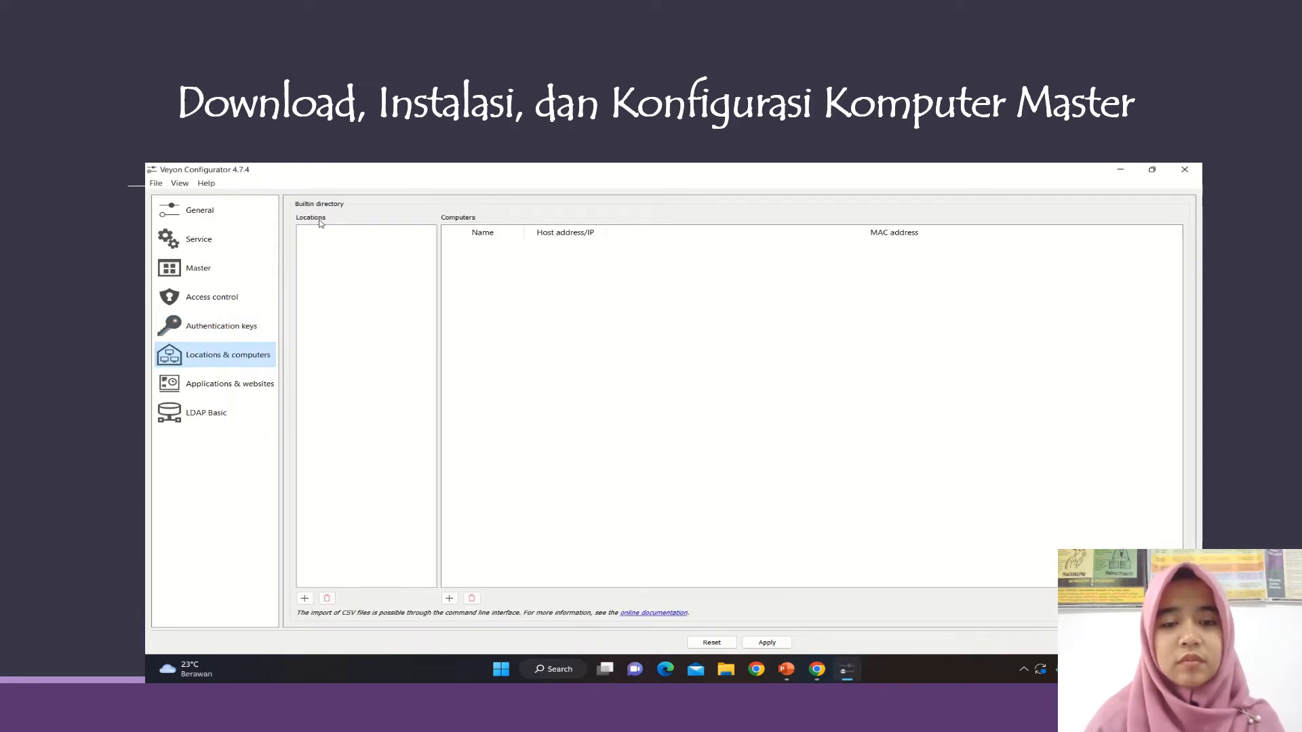
pyautogui.click(304, 598)
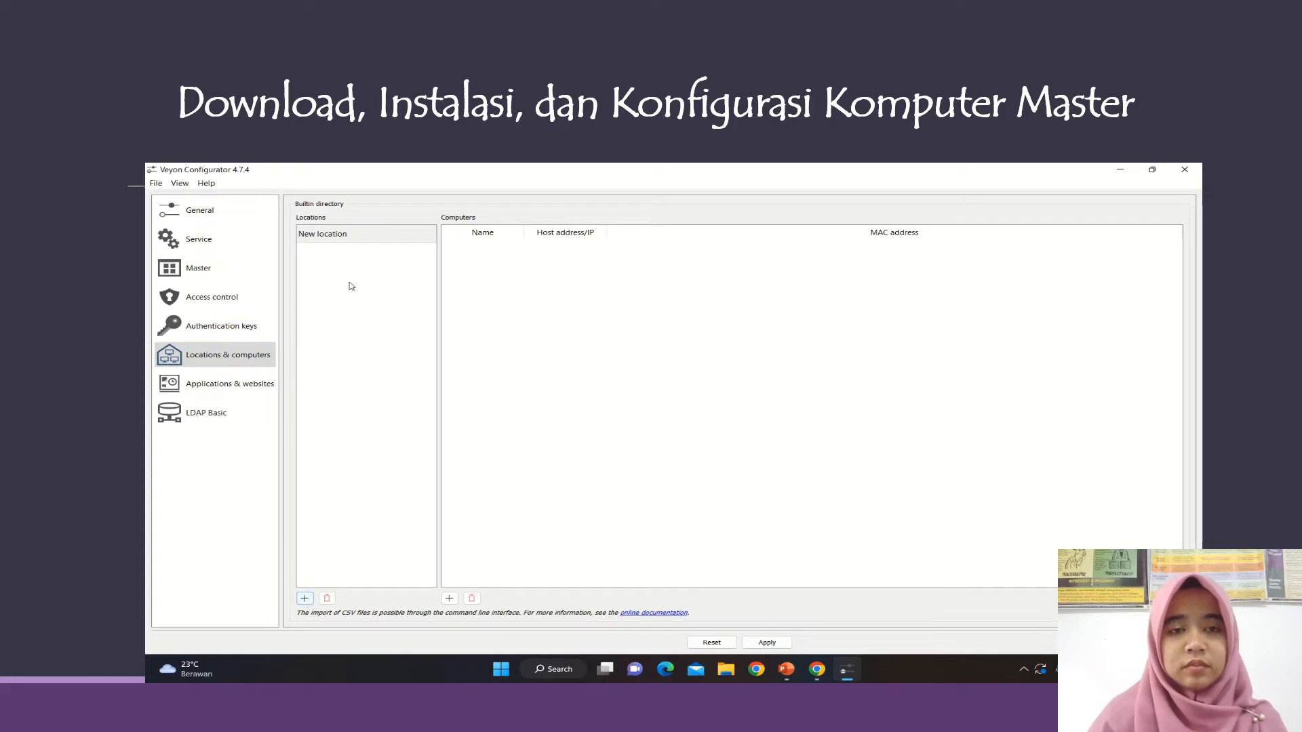
pyautogui.click(339, 234)
pyautogui.doubleClick(341, 234)
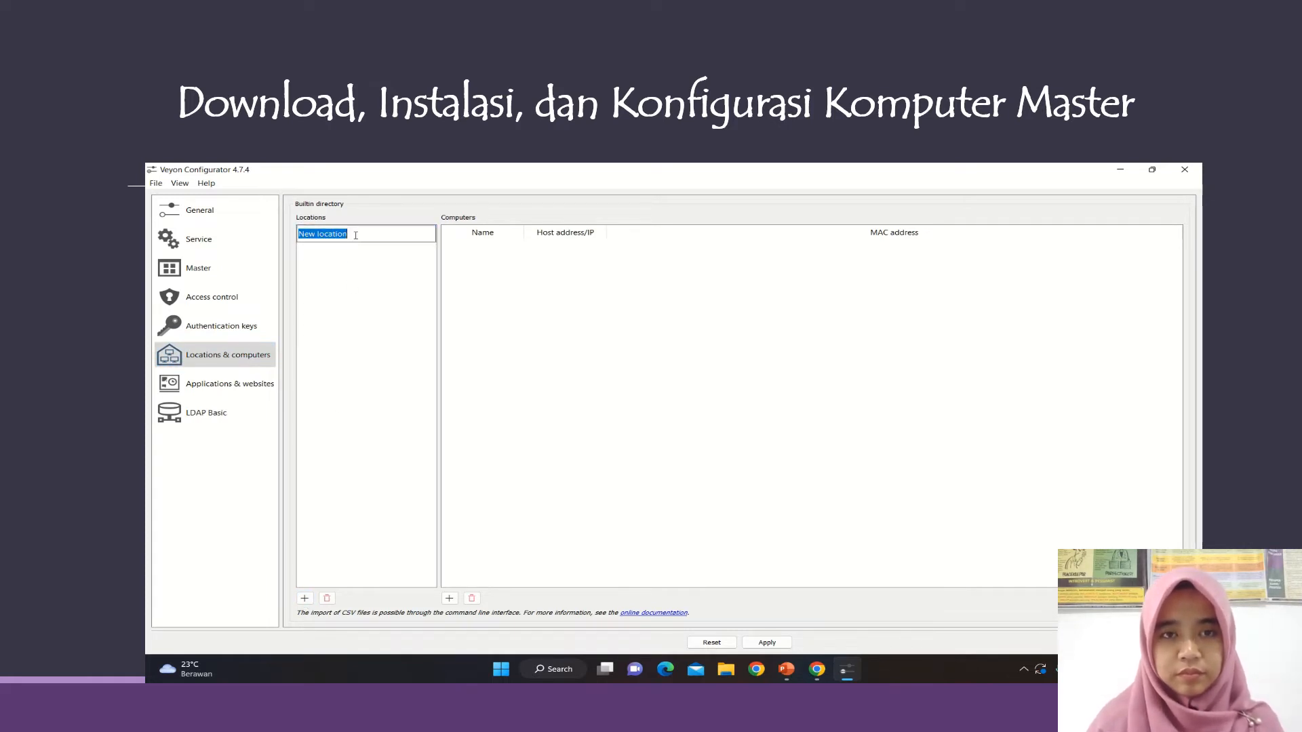
pyautogui.write('LABKOM')
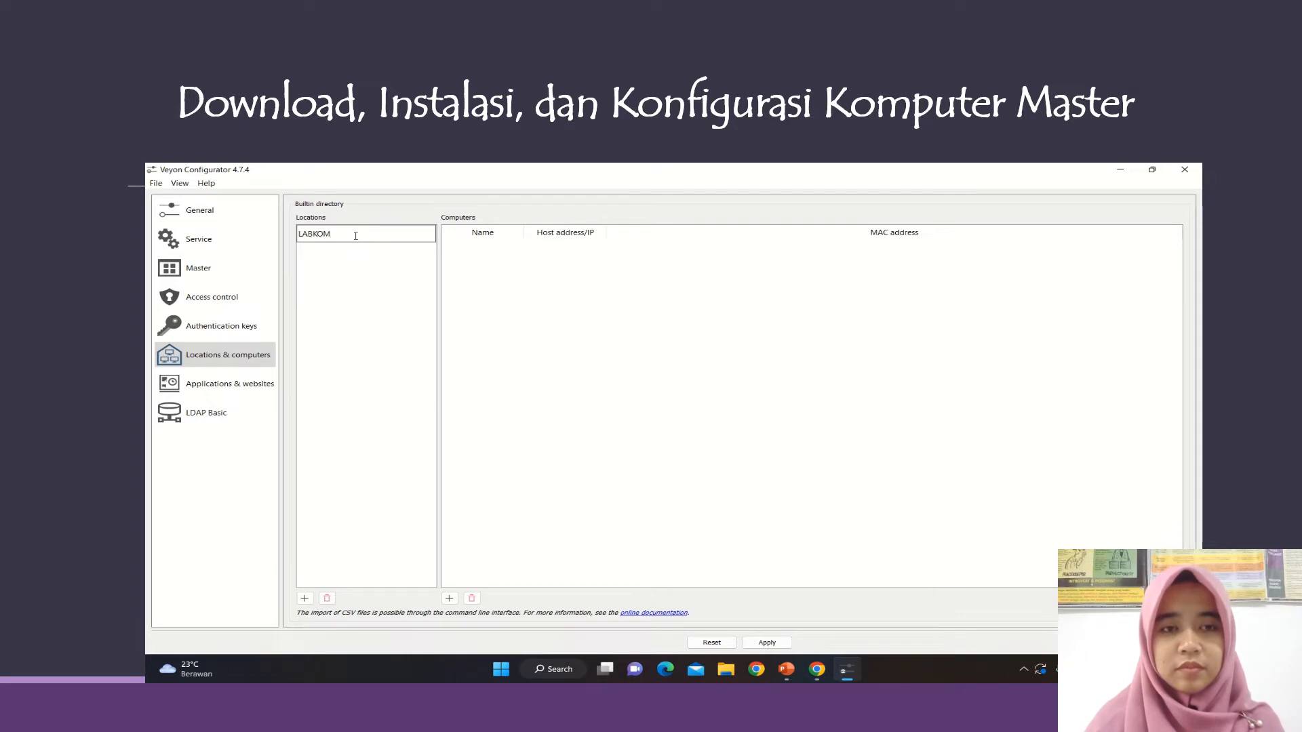
pyautogui.click(396, 288)
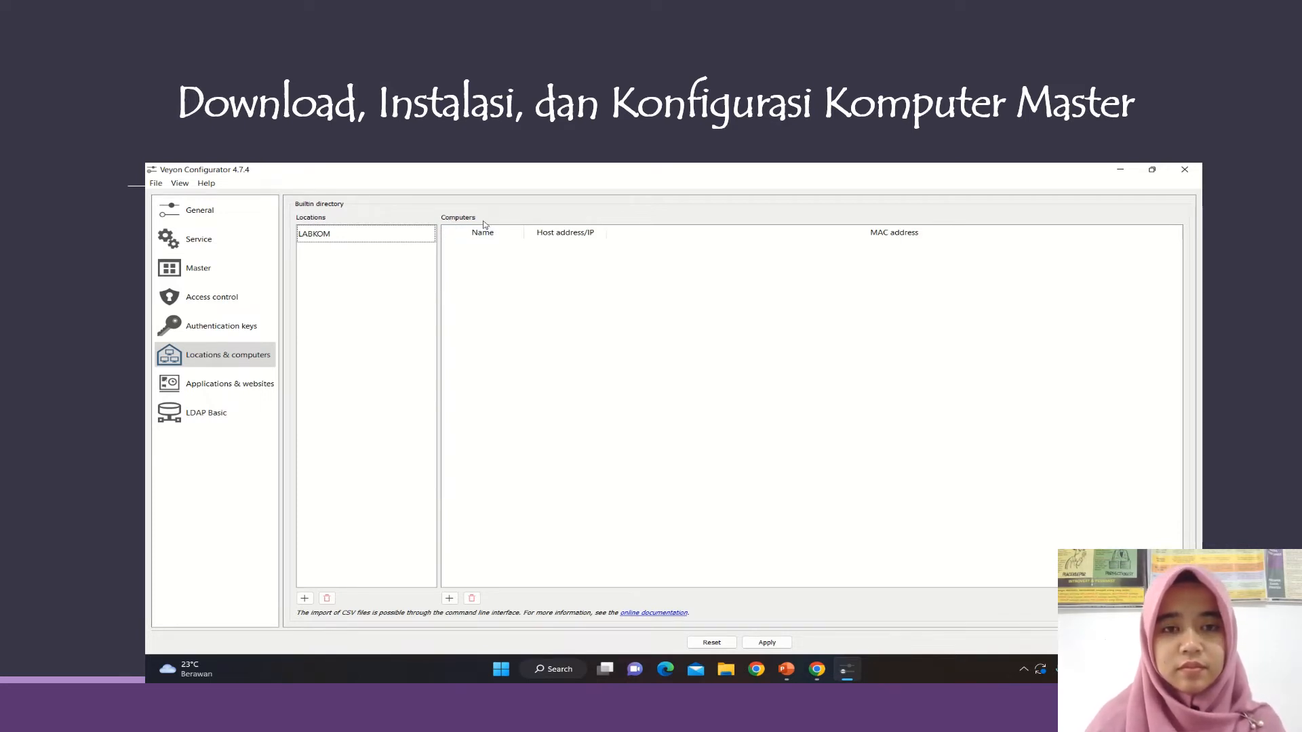
# Add a computer named LENOVO with the host address LENOVO to the LABKOM location
pyautogui.click(450, 599)
pyautogui.doubleClick(483, 252)
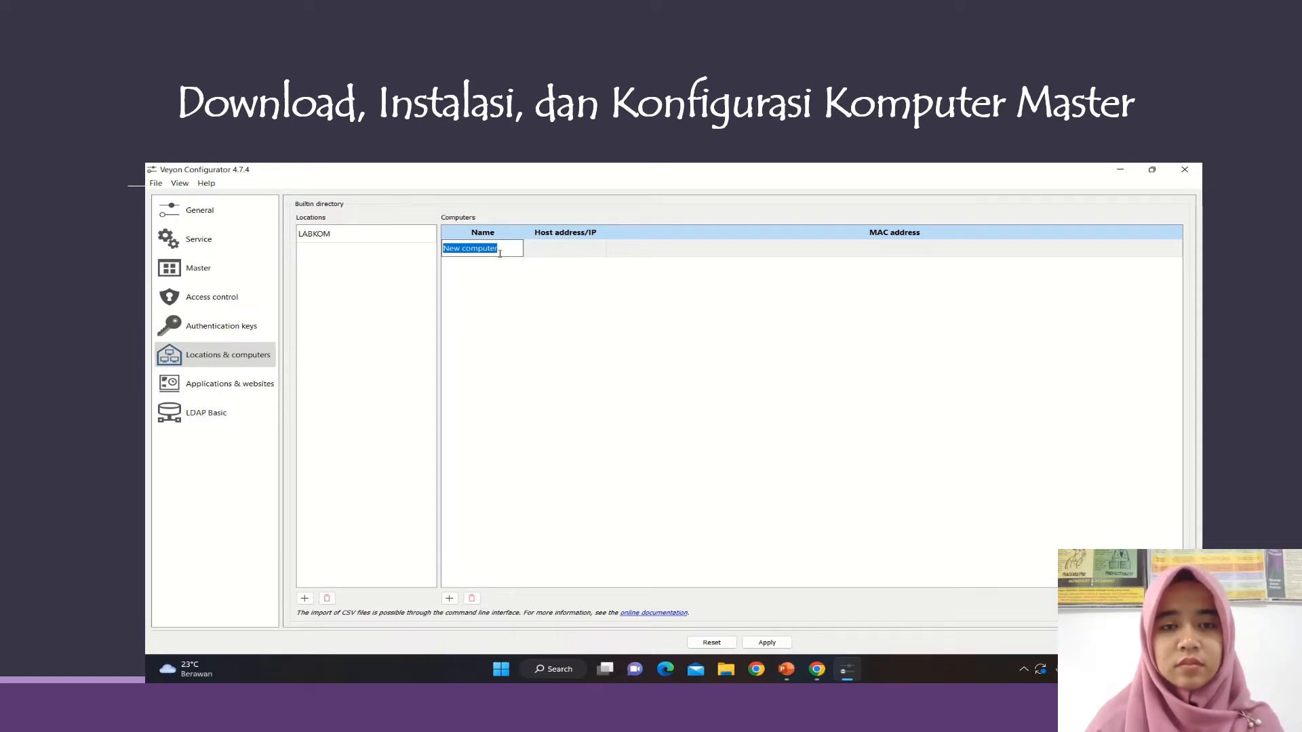
pyautogui.write('LENOV')
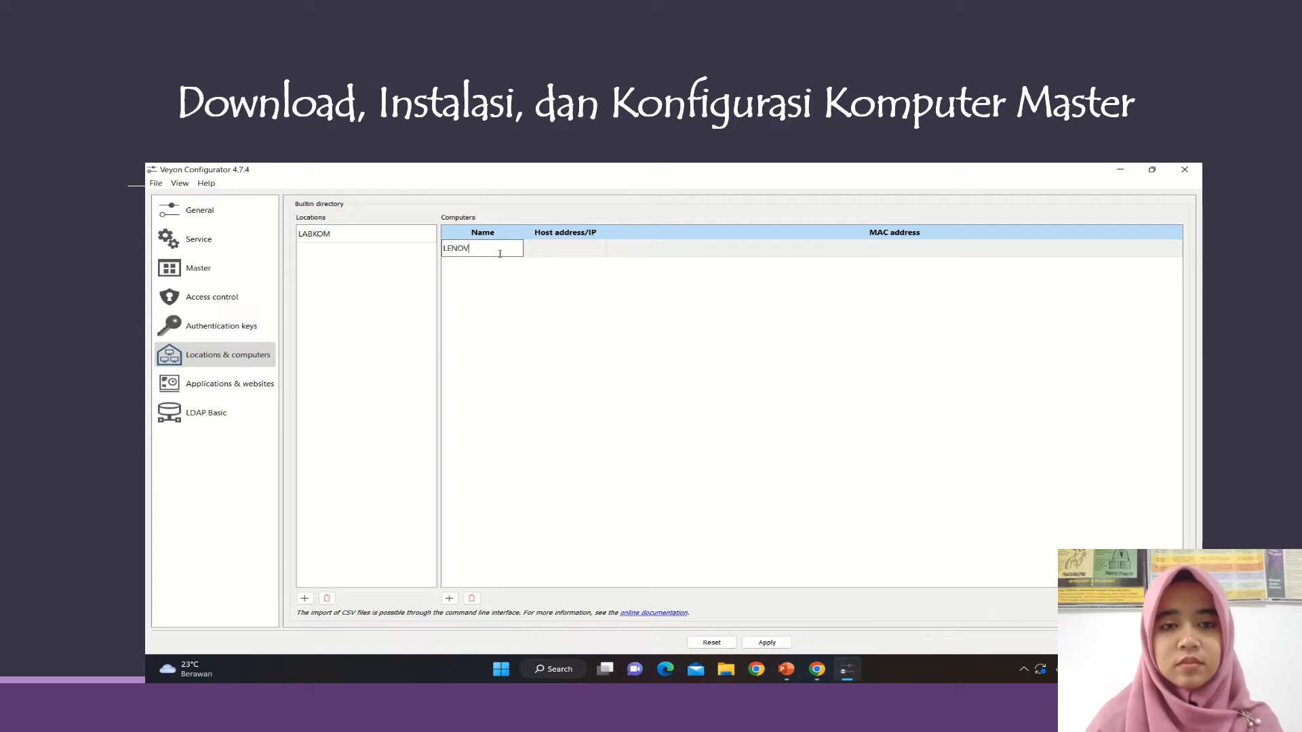
pyautogui.write('O')
pyautogui.press('Return')
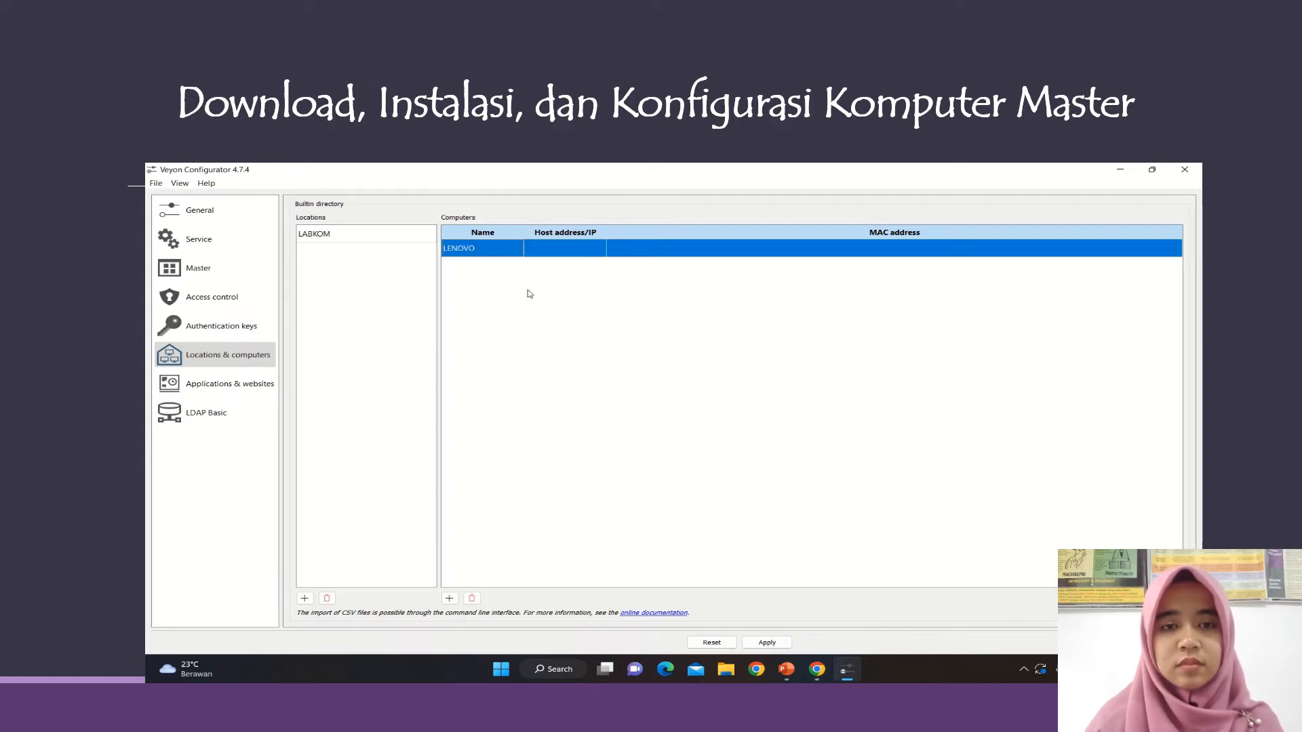
pyautogui.doubleClick(564, 251)
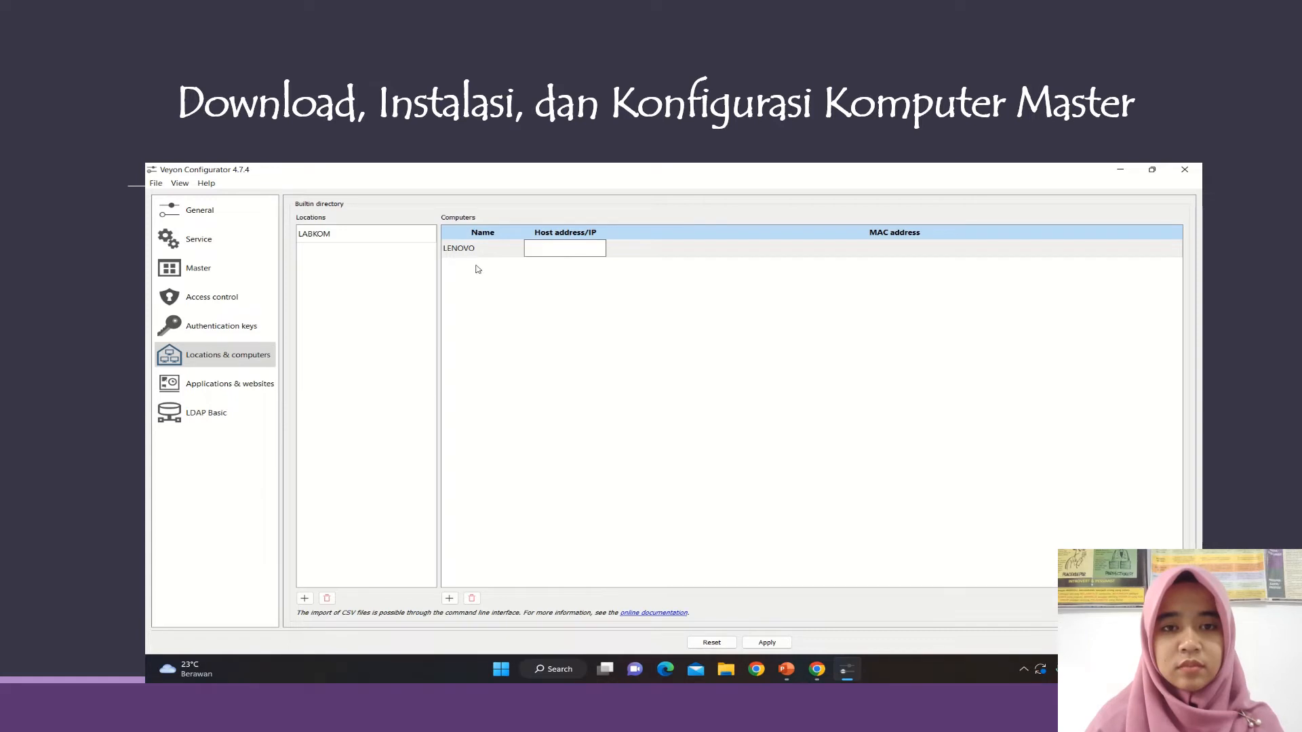
pyautogui.write('LE')
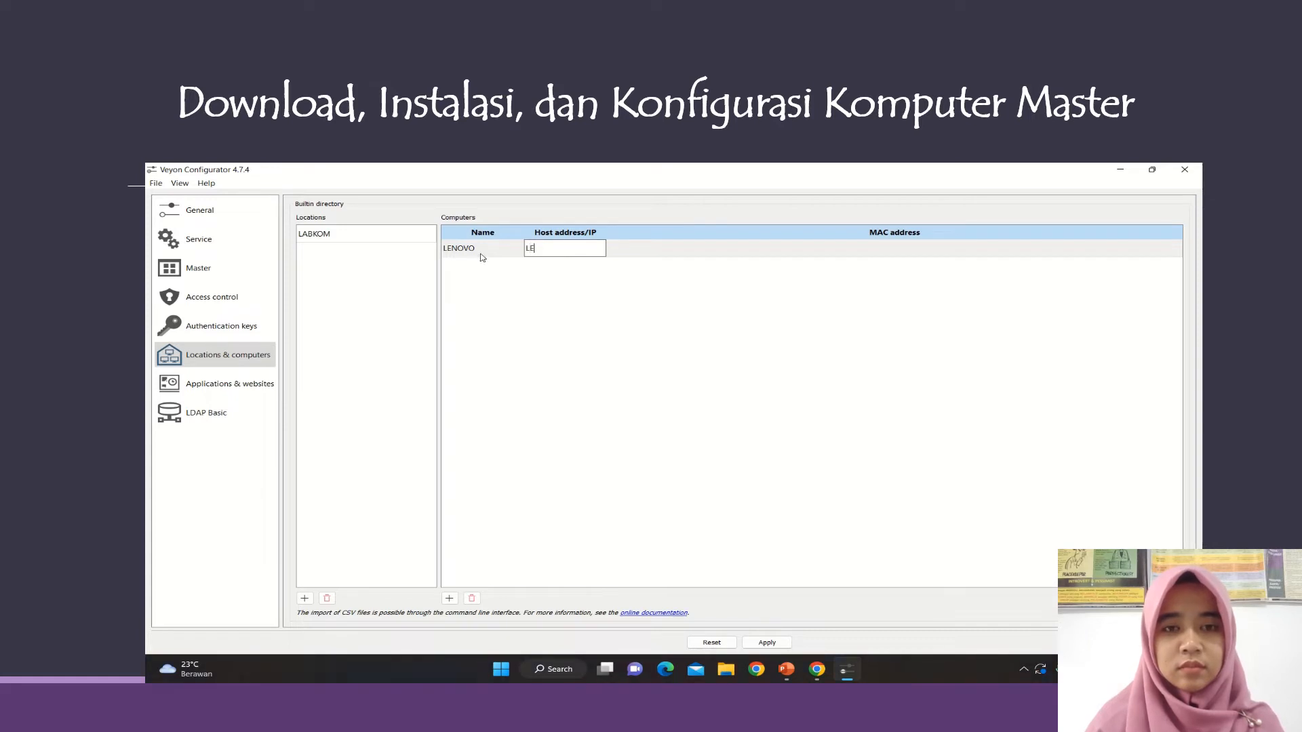
pyautogui.write('NOVO')
pyautogui.click(677, 365)
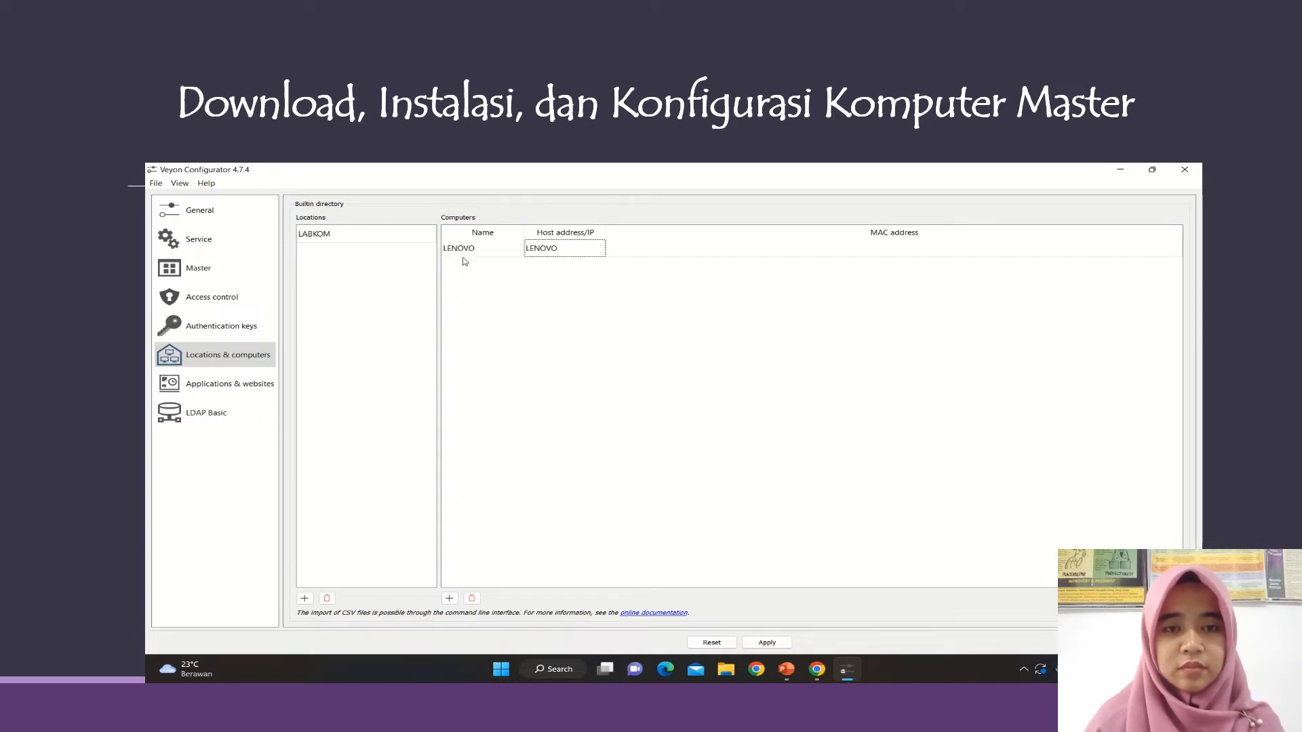
# Apply the Veyon configuration and restart the Veyon service so the settings take effect
pyautogui.click(767, 642)
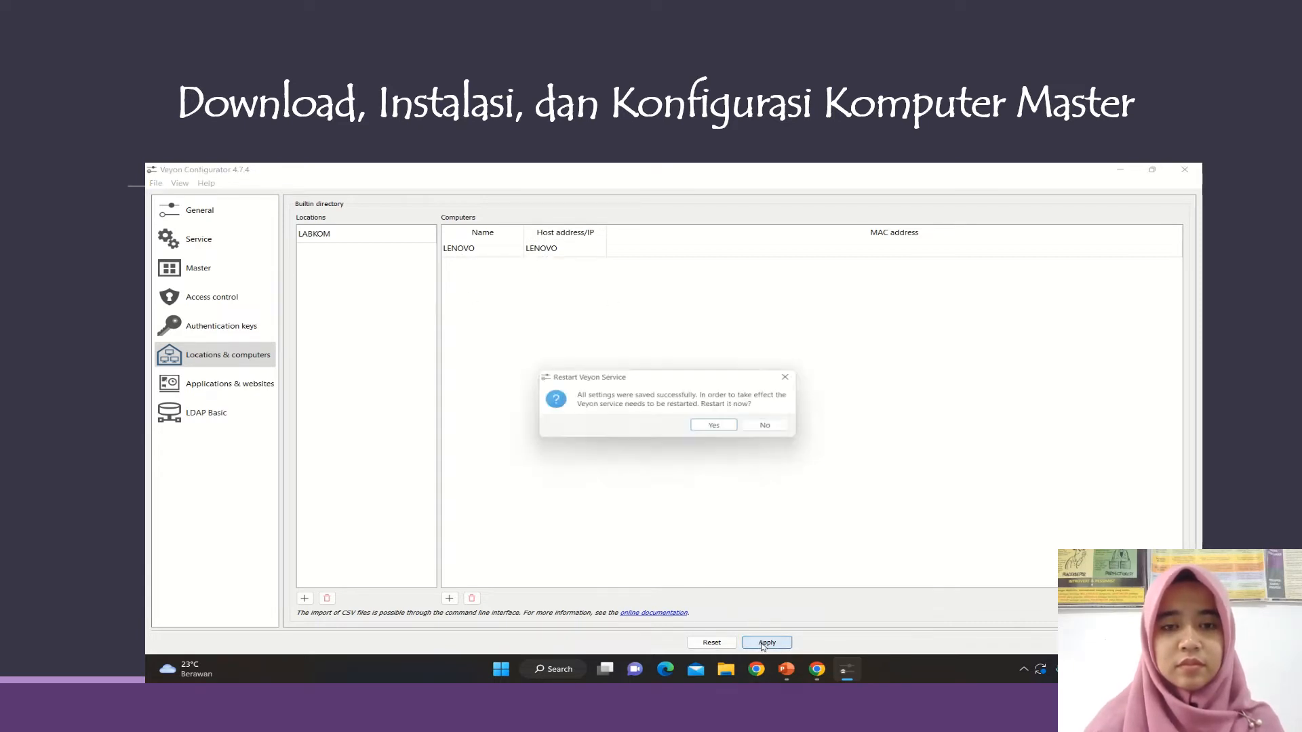
pyautogui.click(722, 428)
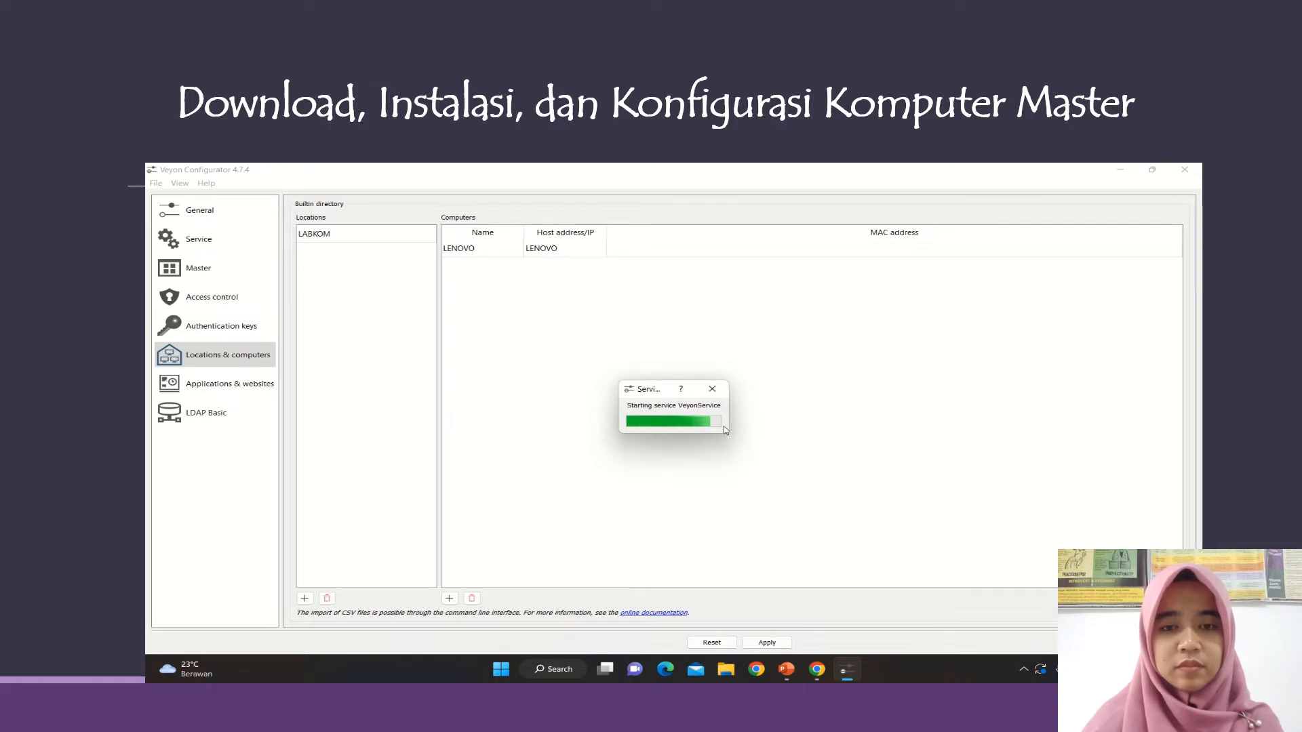
pyautogui.moveTo(590, 183)
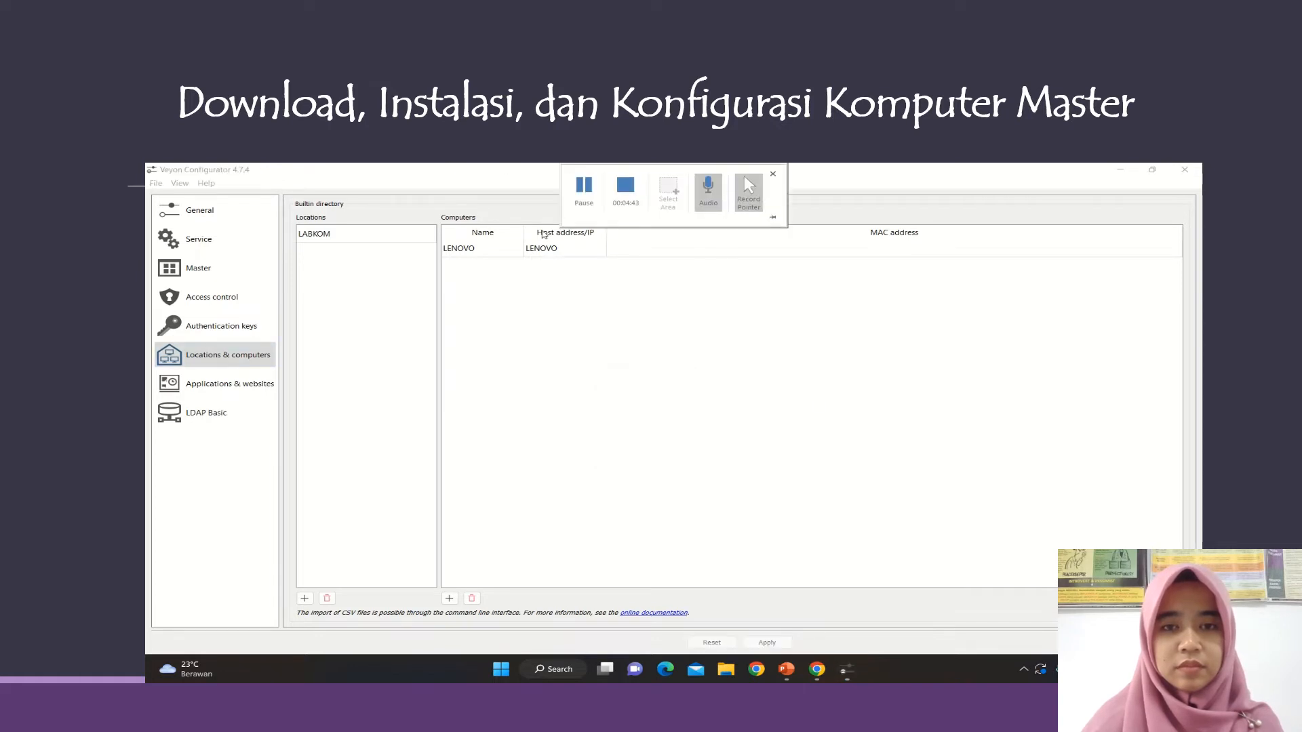
# Examine the Applications & websites and LDAP Basic configuration pages without changing any settings
pyautogui.click(207, 392)
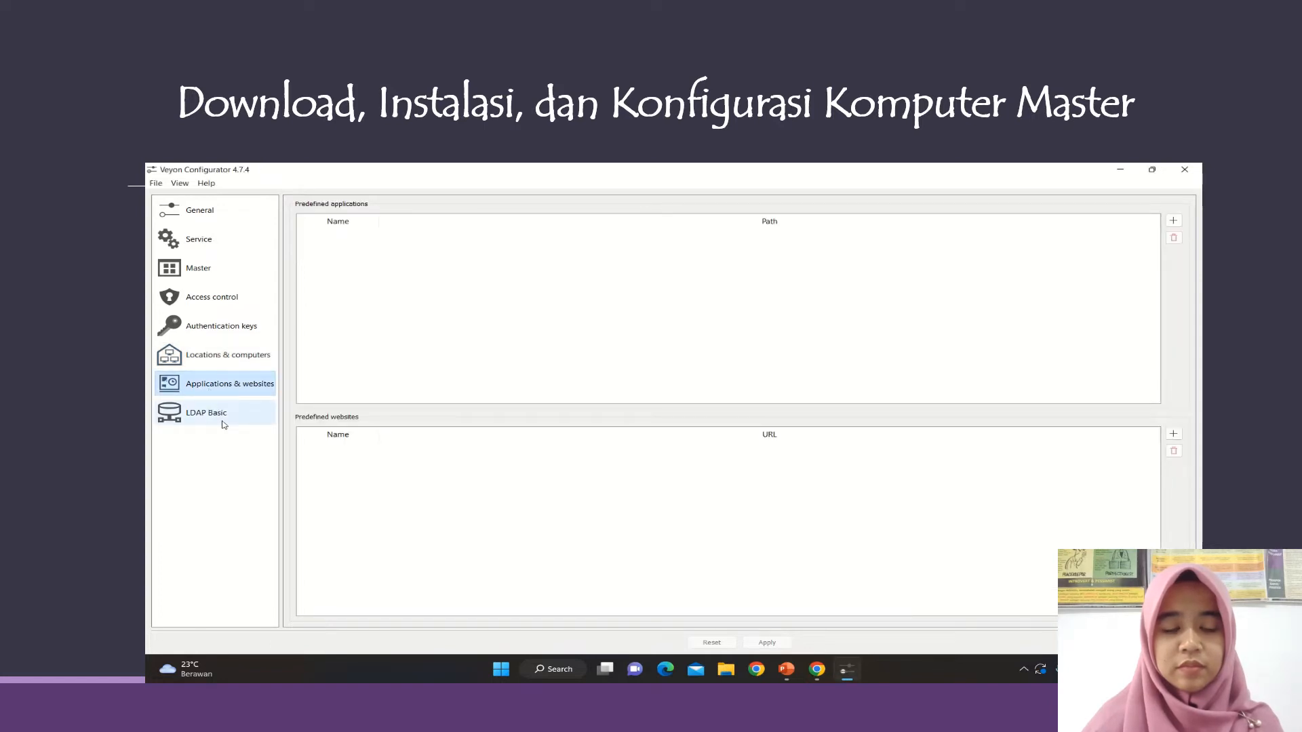
pyautogui.click(223, 422)
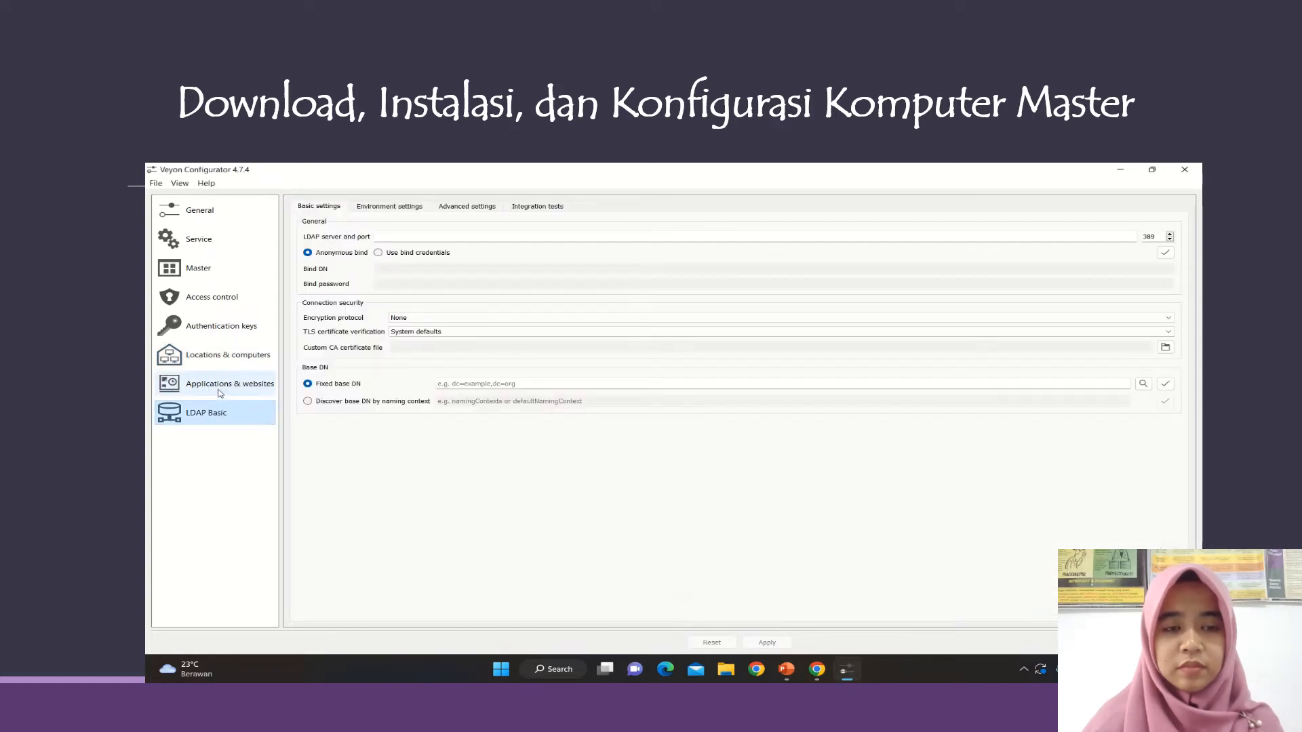
pyautogui.click(219, 391)
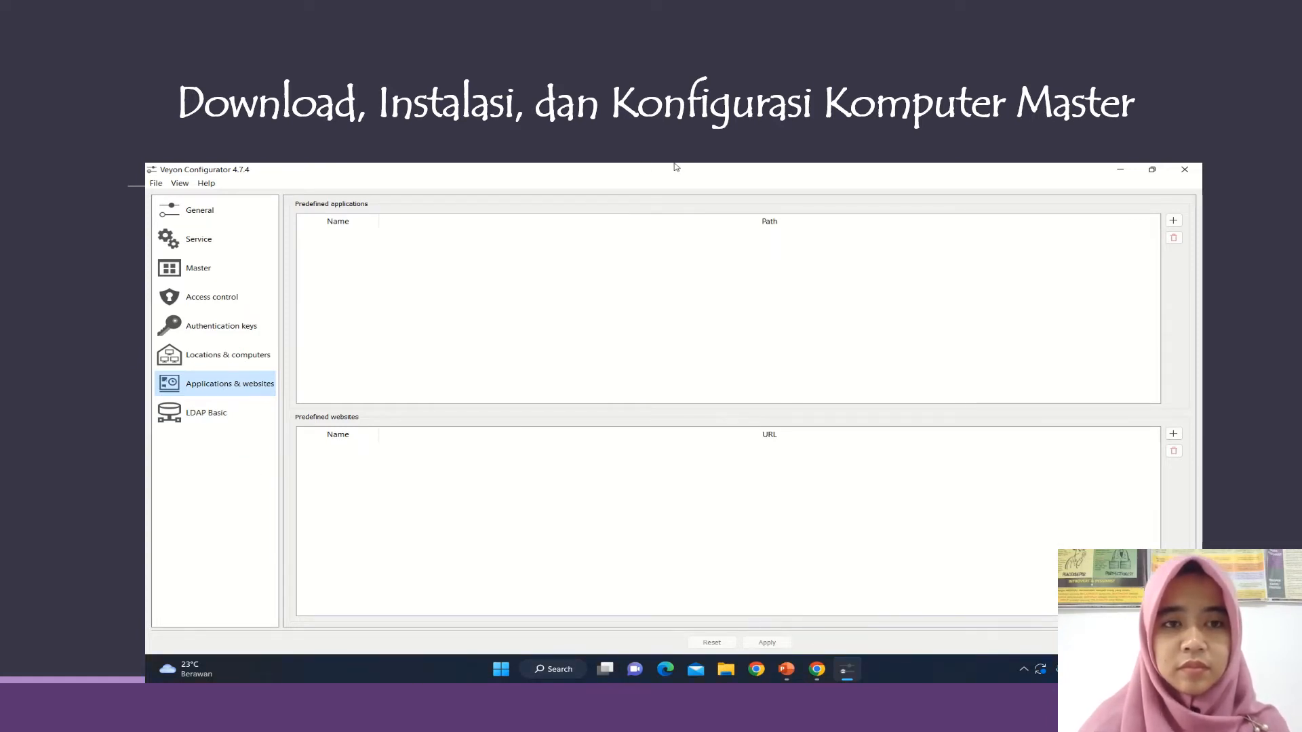
pyautogui.moveTo(587, 169)
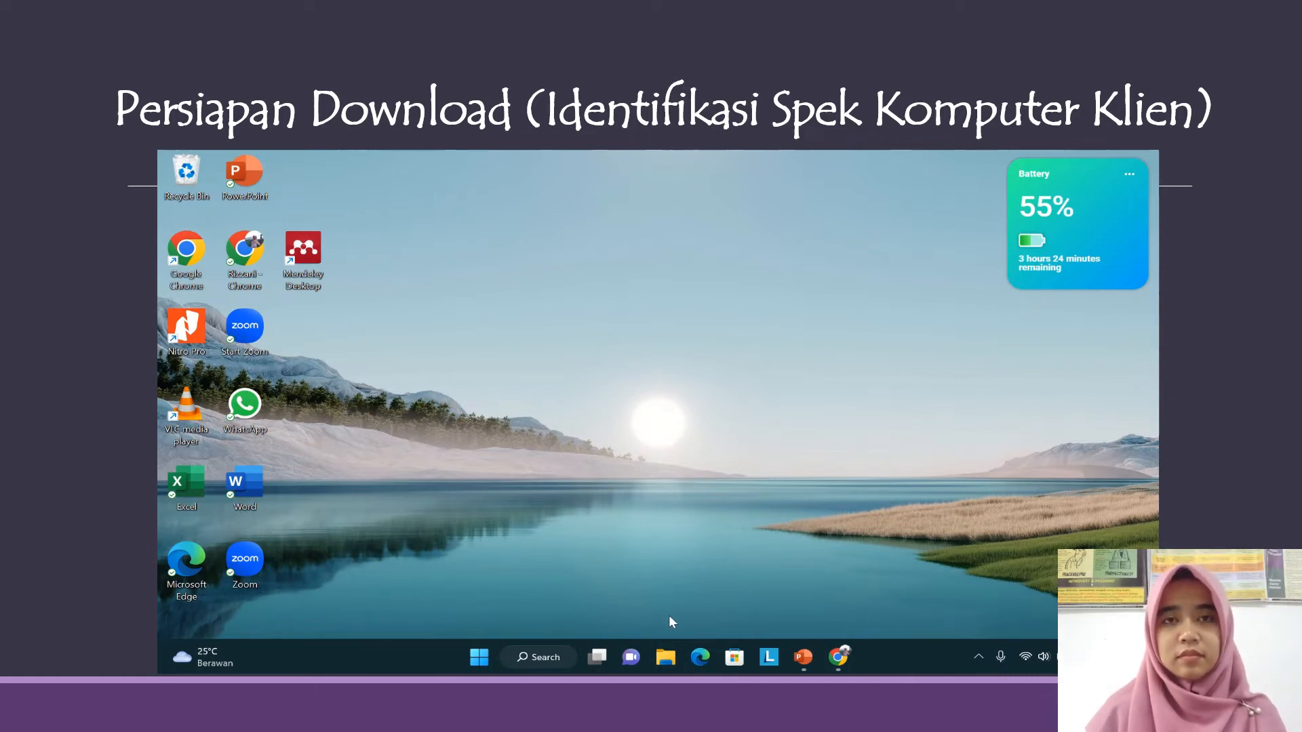
# Open the properties of This PC from File Explorer to examine the client computer's device specifications
pyautogui.click(667, 659)
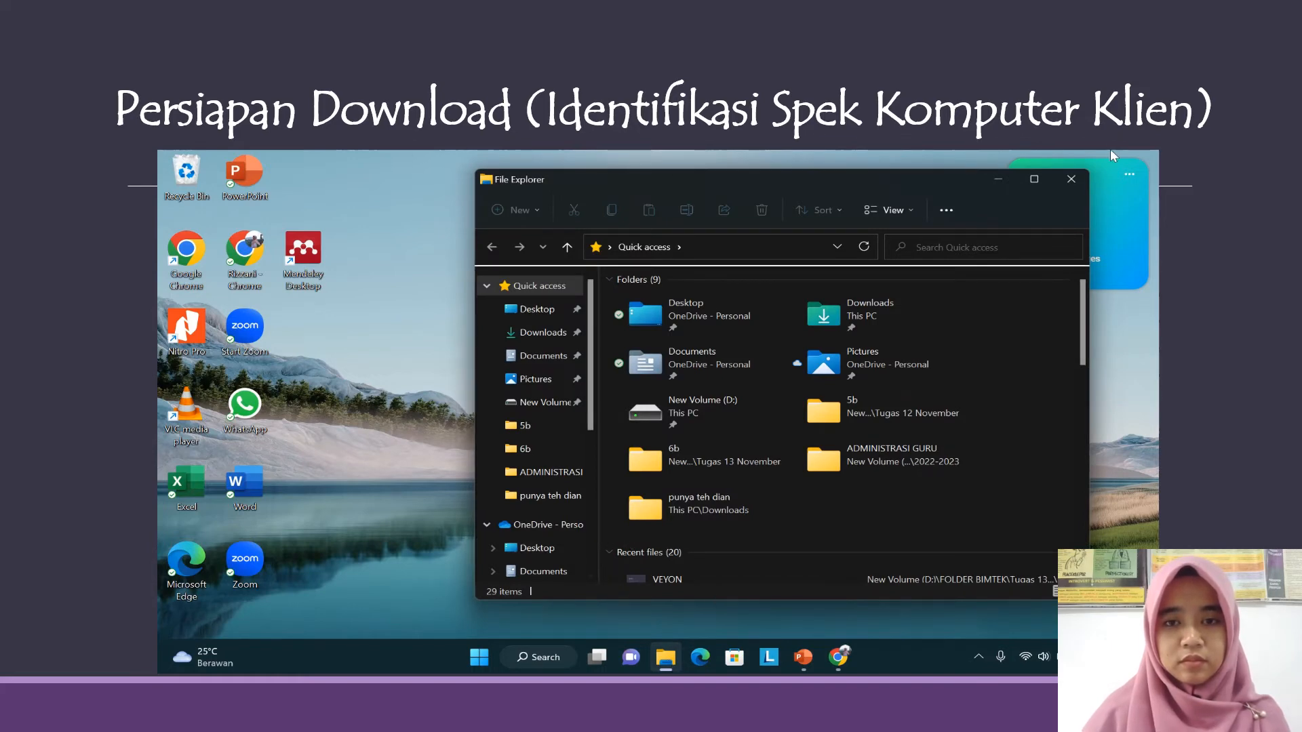
pyautogui.click(1034, 179)
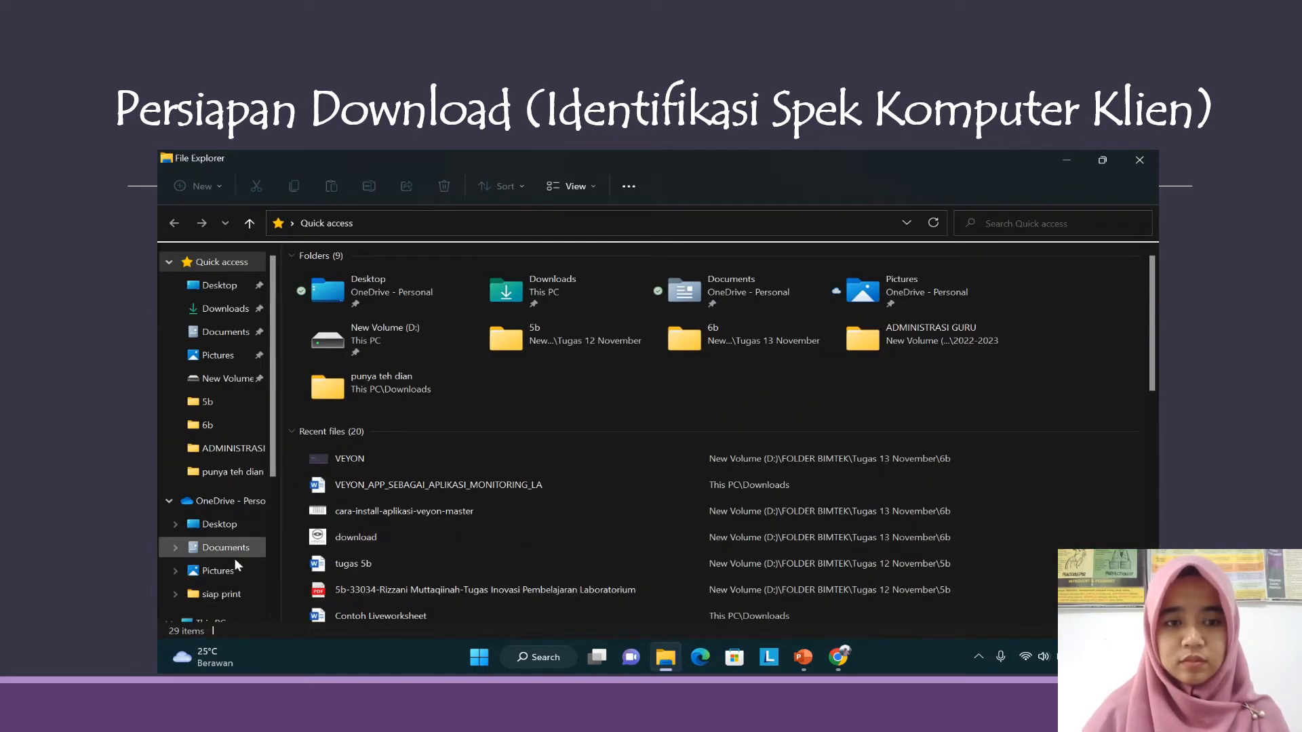
pyautogui.scroll(-2, 230, 567)
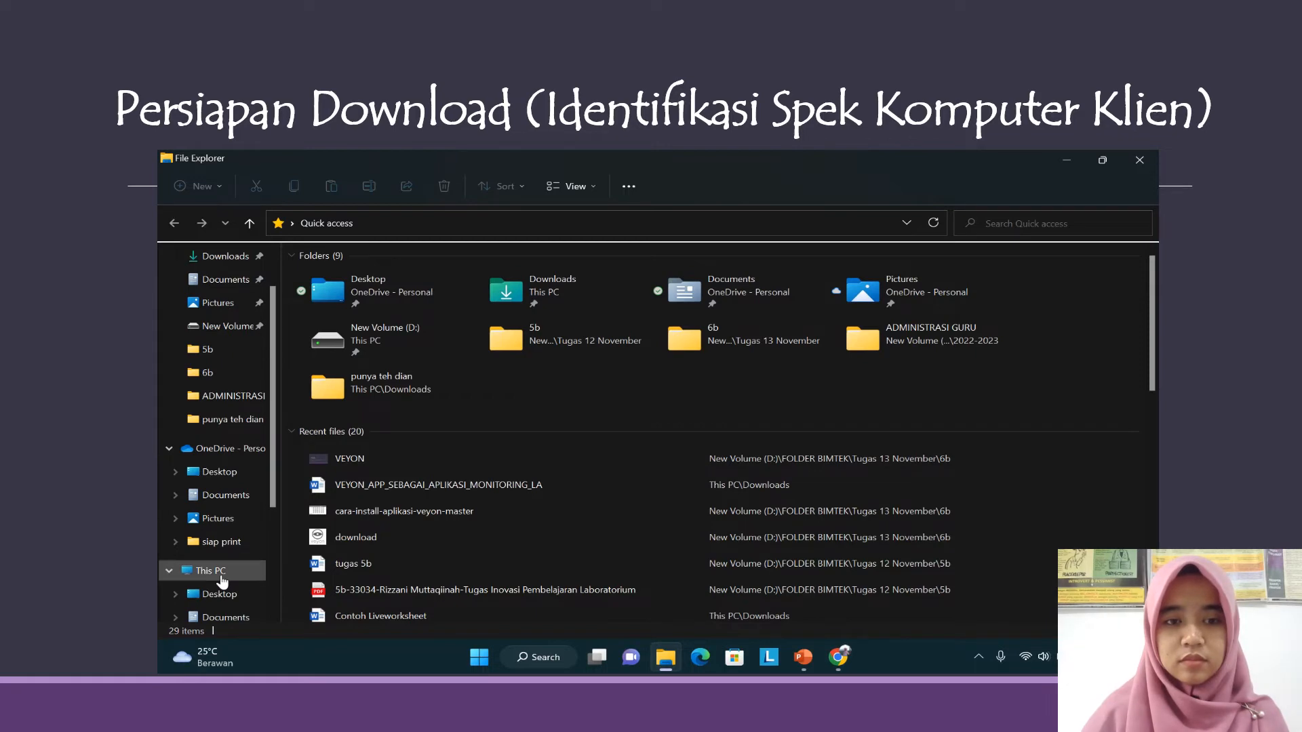
pyautogui.rightClick(221, 578)
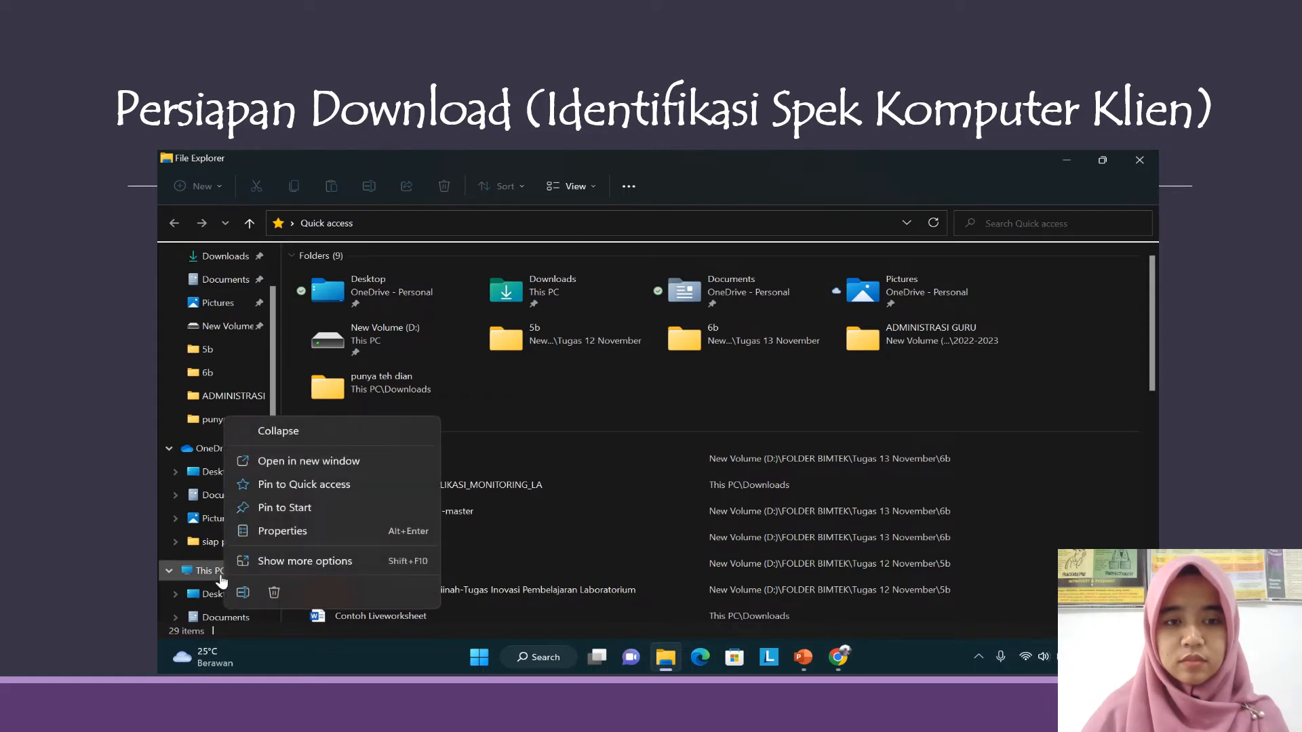
pyautogui.click(306, 533)
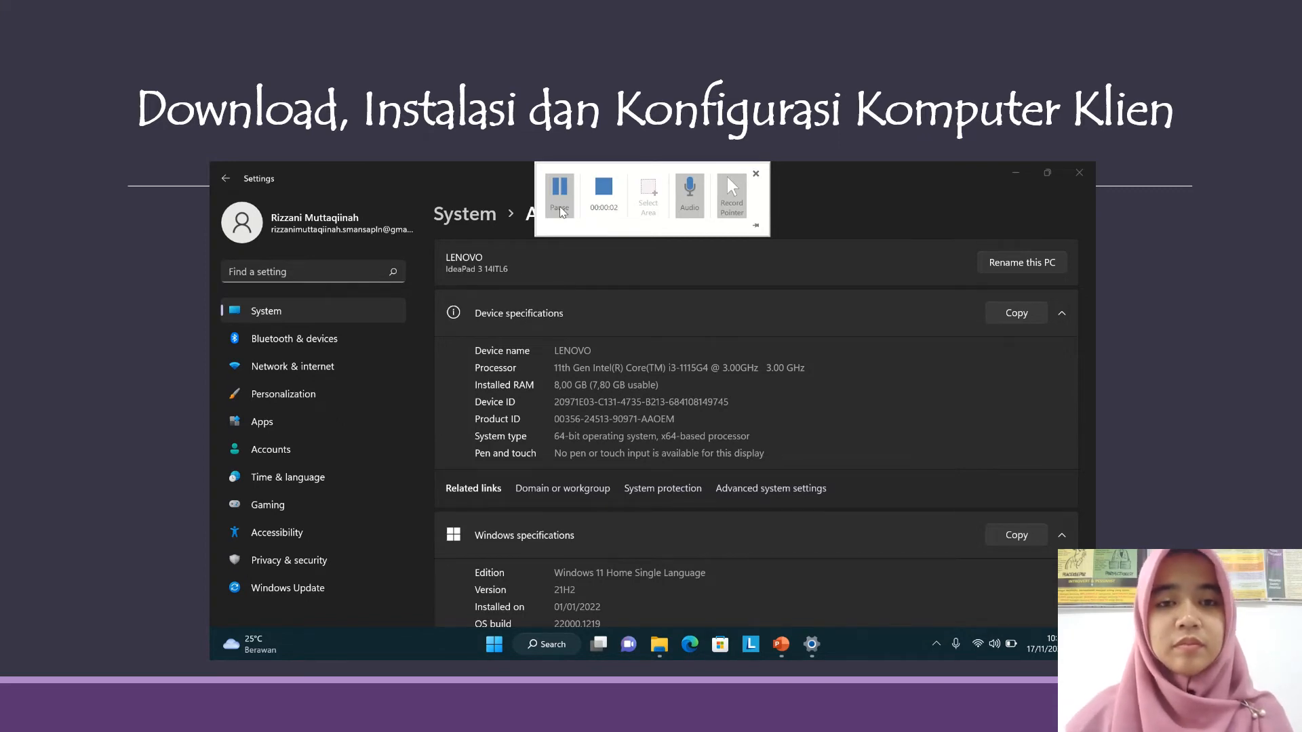
pyautogui.click(1015, 173)
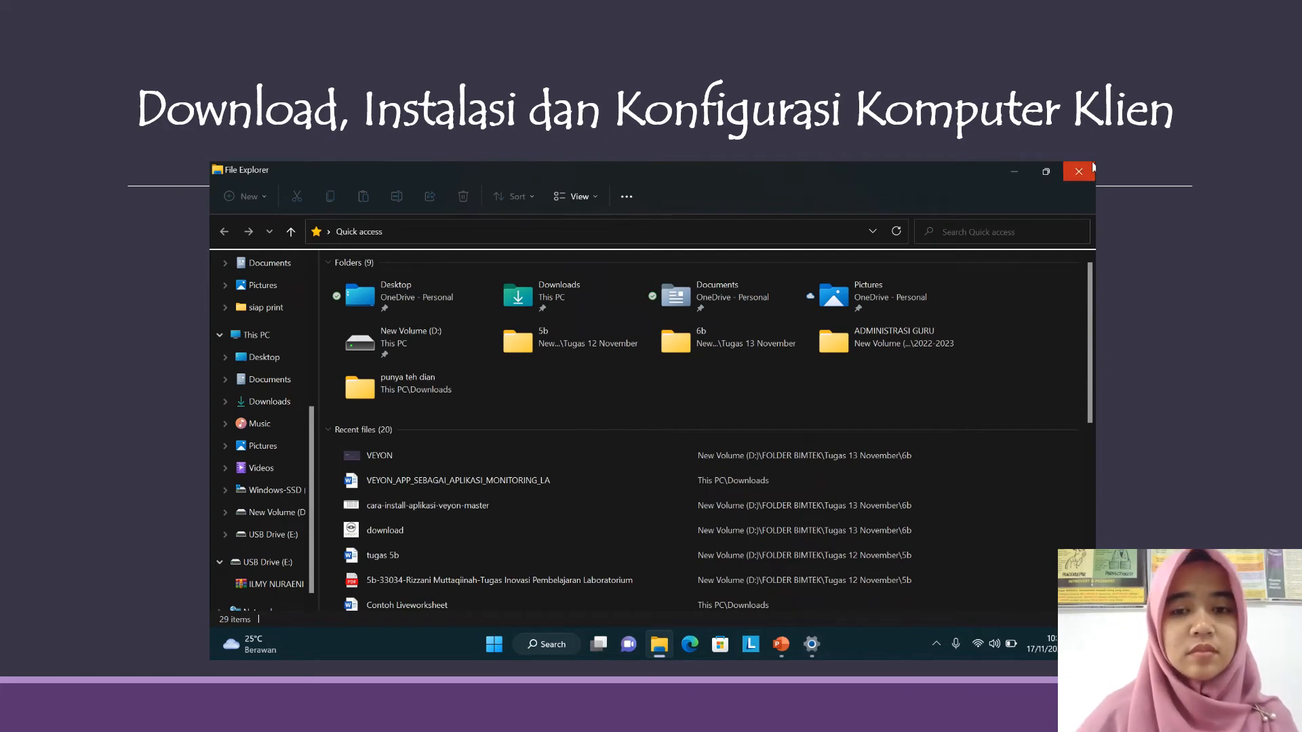
pyautogui.click(1015, 172)
pyautogui.doubleClick(286, 256)
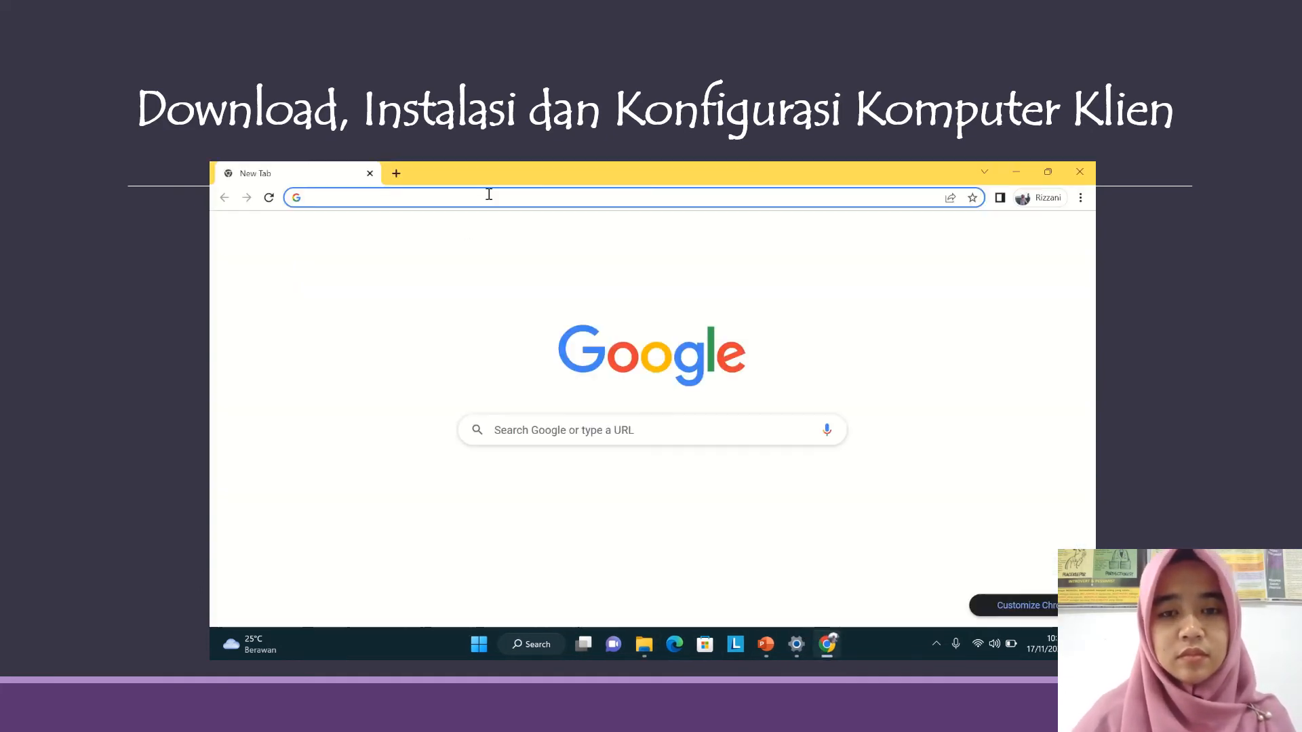
pyautogui.click(487, 197)
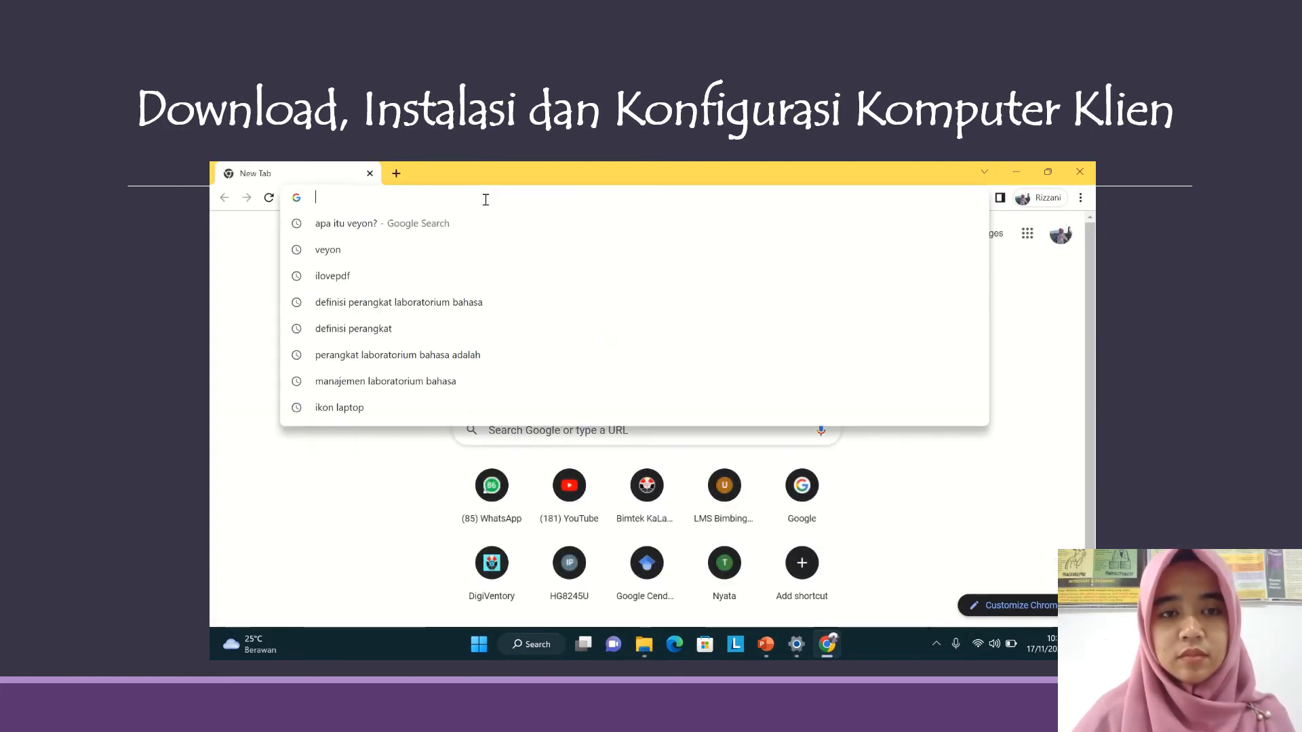
pyautogui.write('https://veyon.io/en/download/')
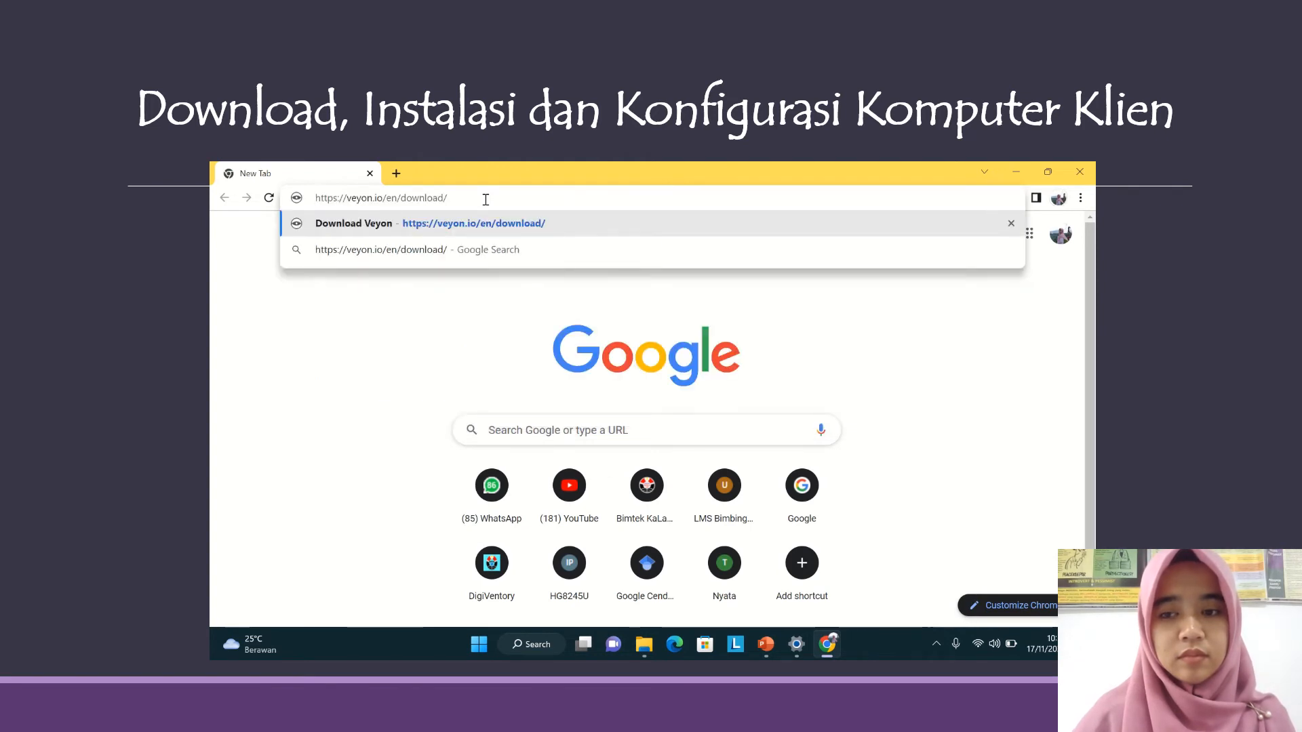
pyautogui.press('Return')
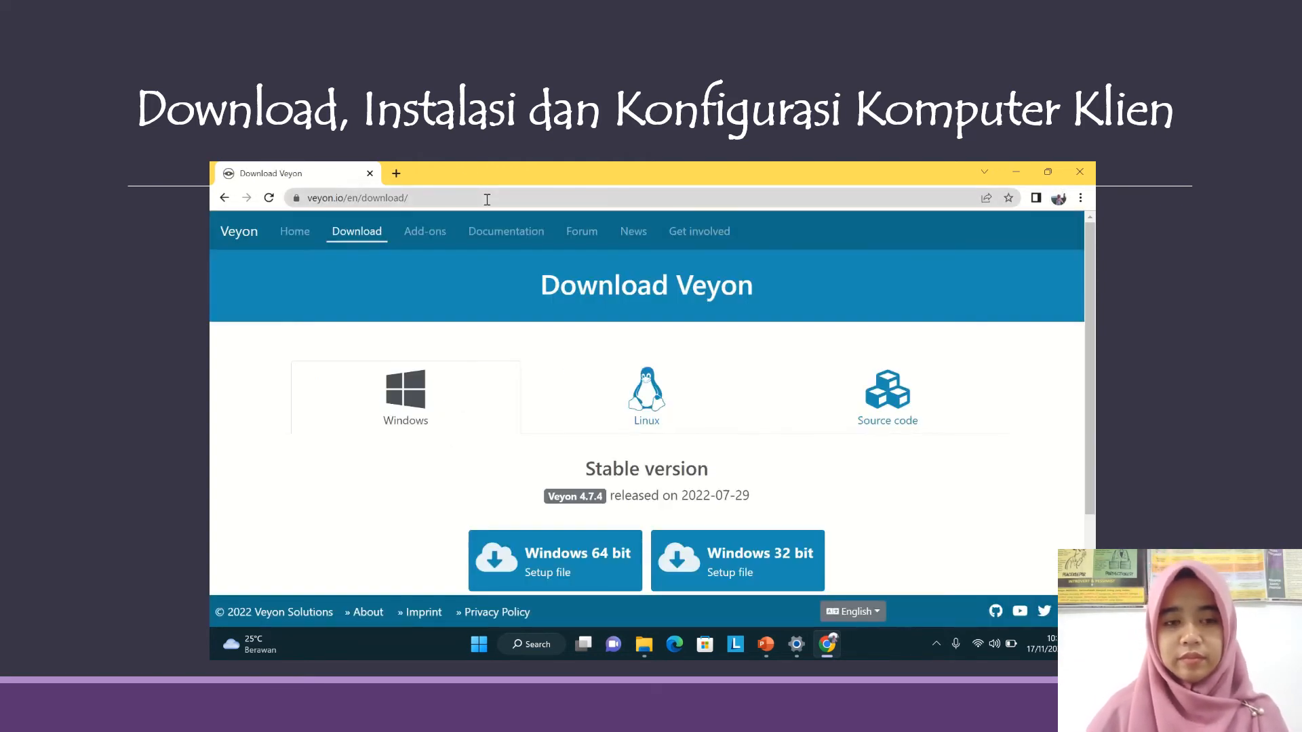
# Download the Windows 64 bit setup file of the stable Veyon 4.7.4 release
pyautogui.scroll(-1, 534, 415)
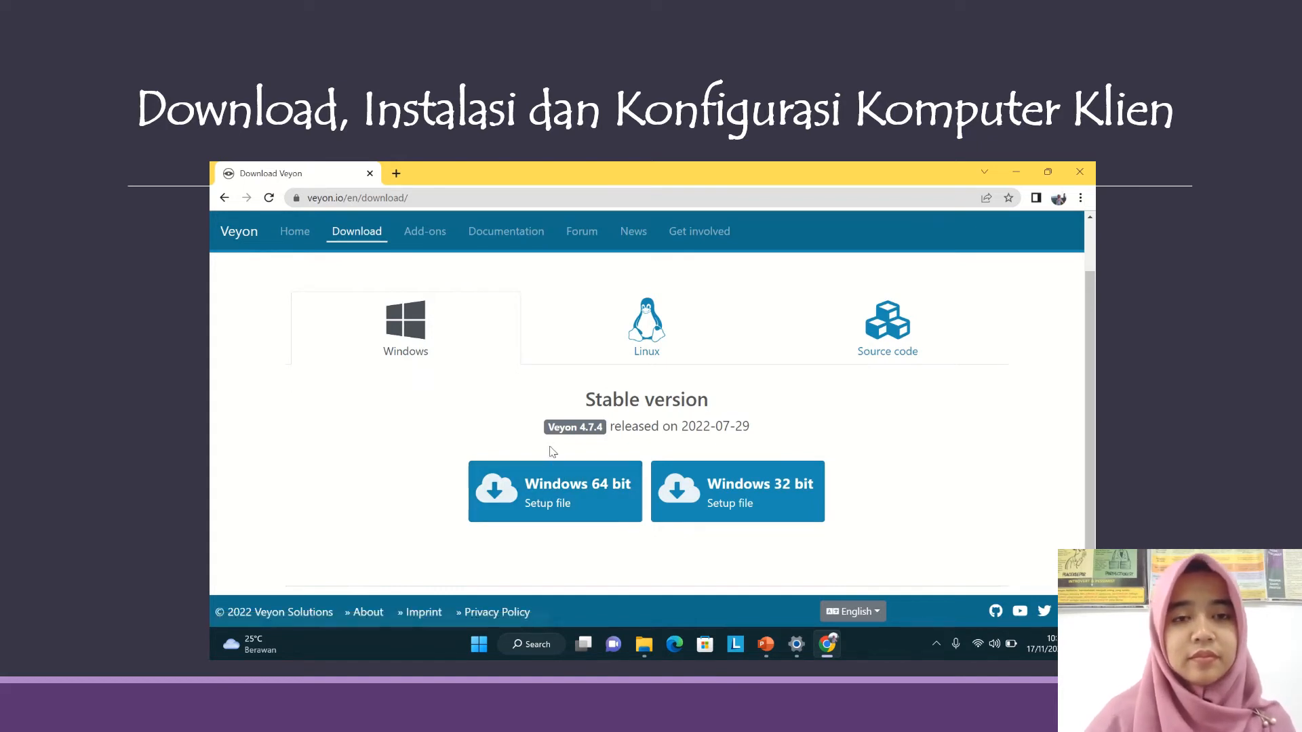
pyautogui.click(560, 495)
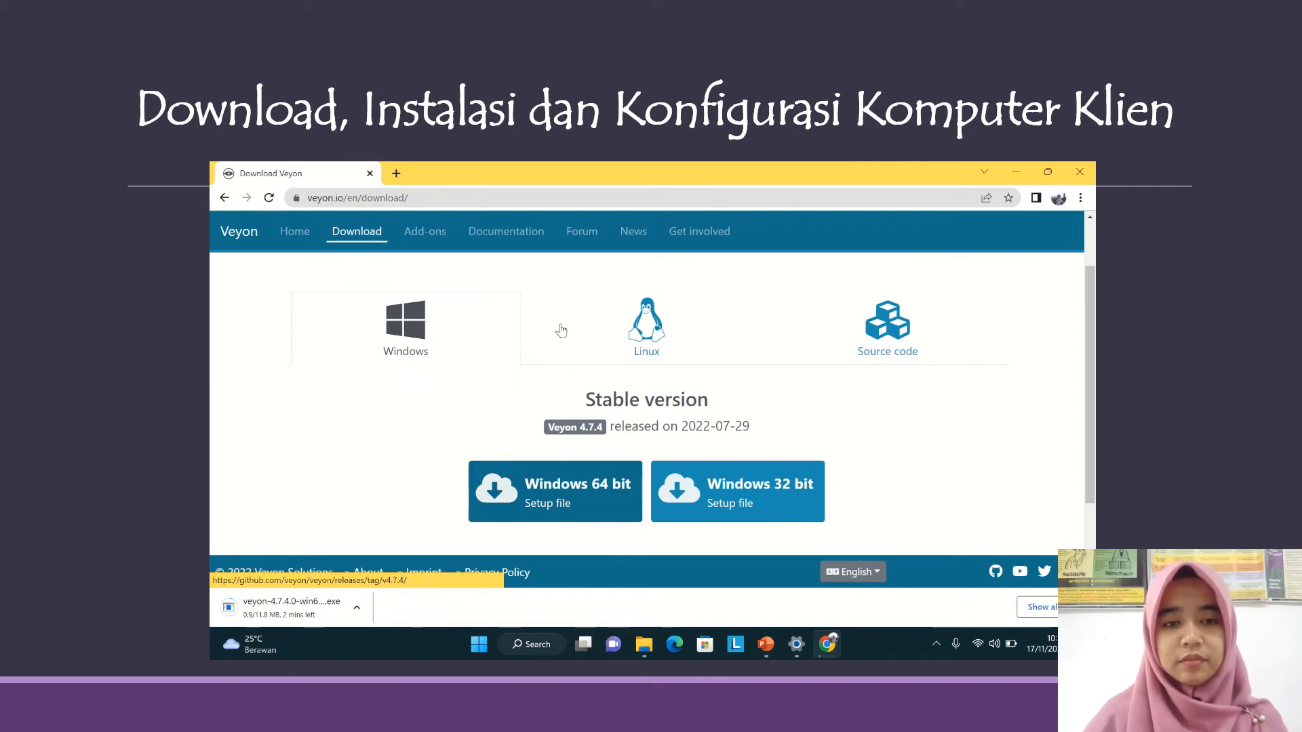
pyautogui.moveTo(560, 190)
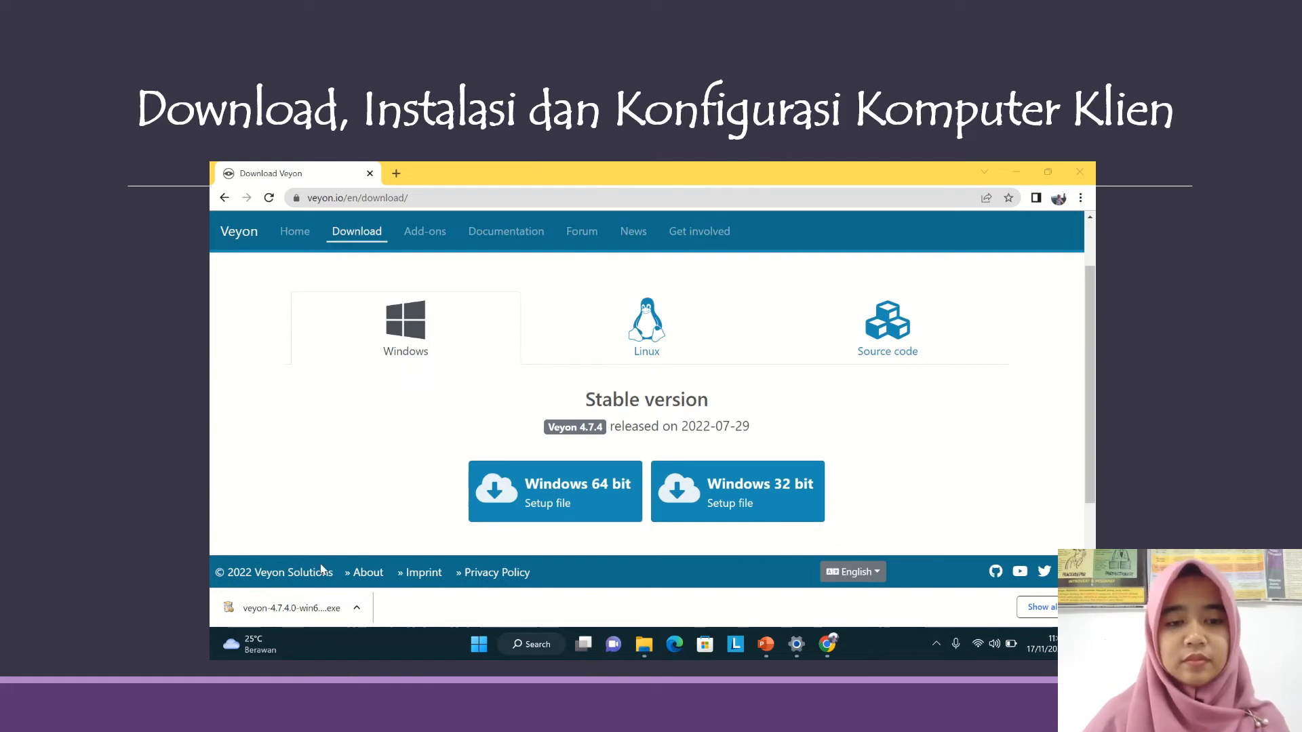
# Install Veyon 4.7.4.0 in C:\Program Files\Veyon without the Veyon Master component and finish setup with Veyon Configurator set to run
pyautogui.click(314, 607)
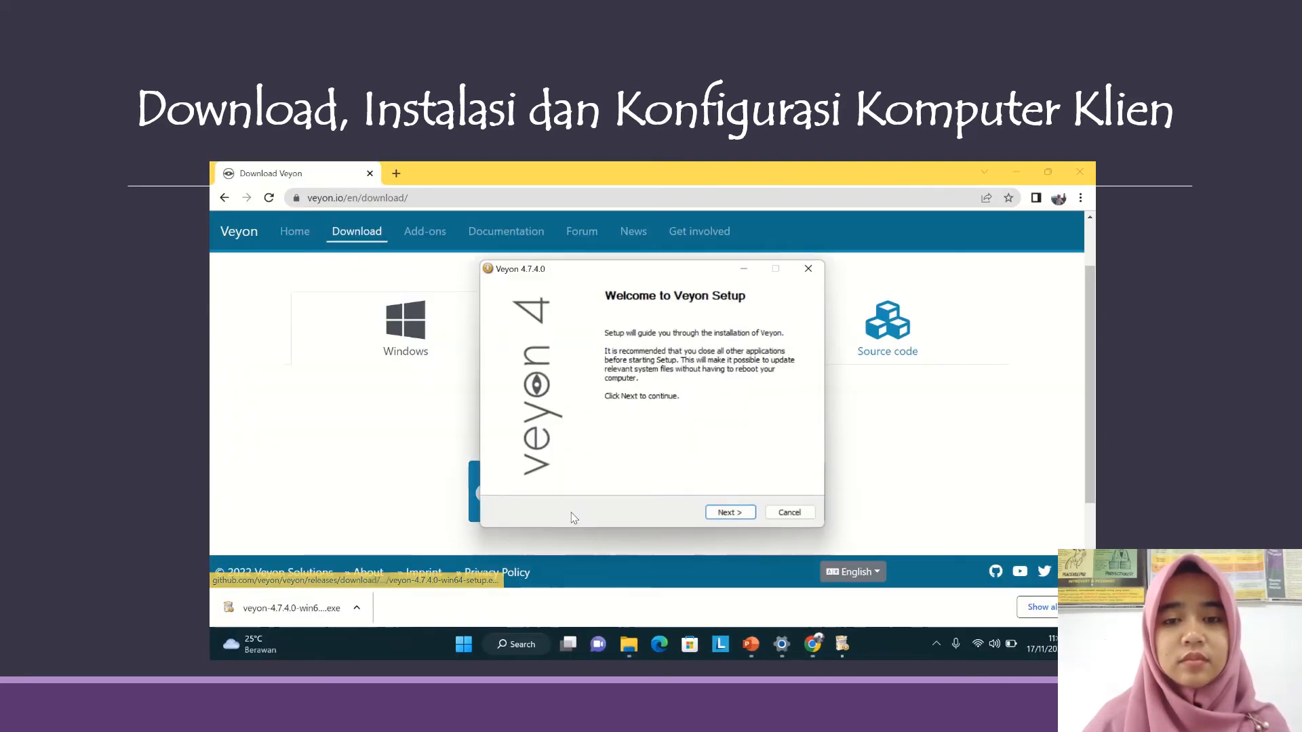
pyautogui.click(729, 513)
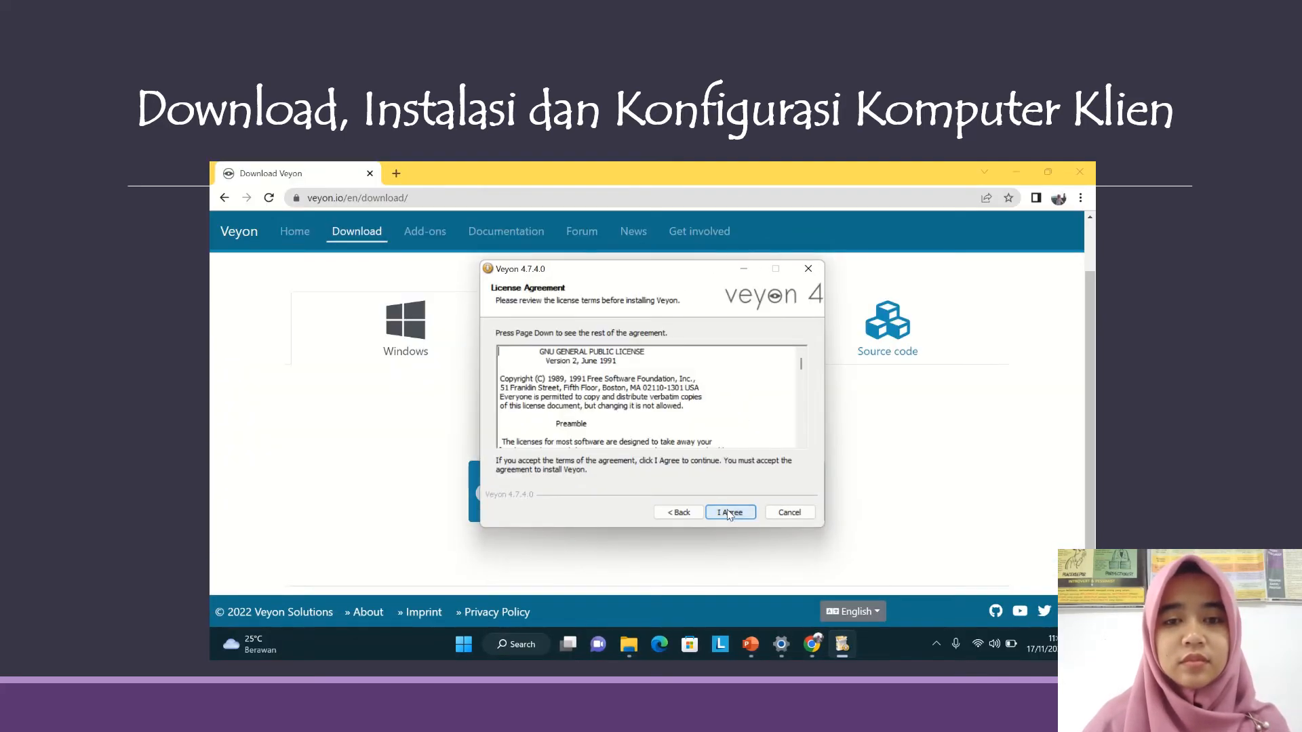
pyautogui.click(729, 513)
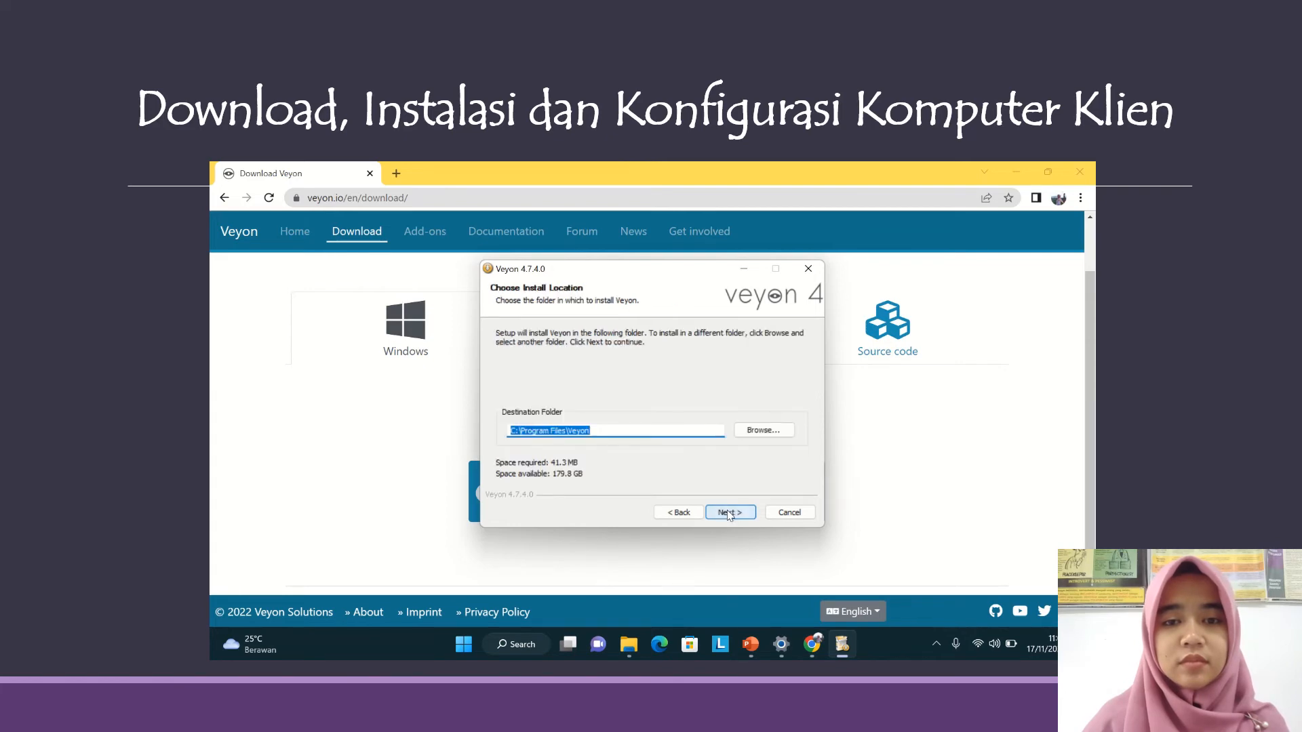
pyautogui.click(729, 512)
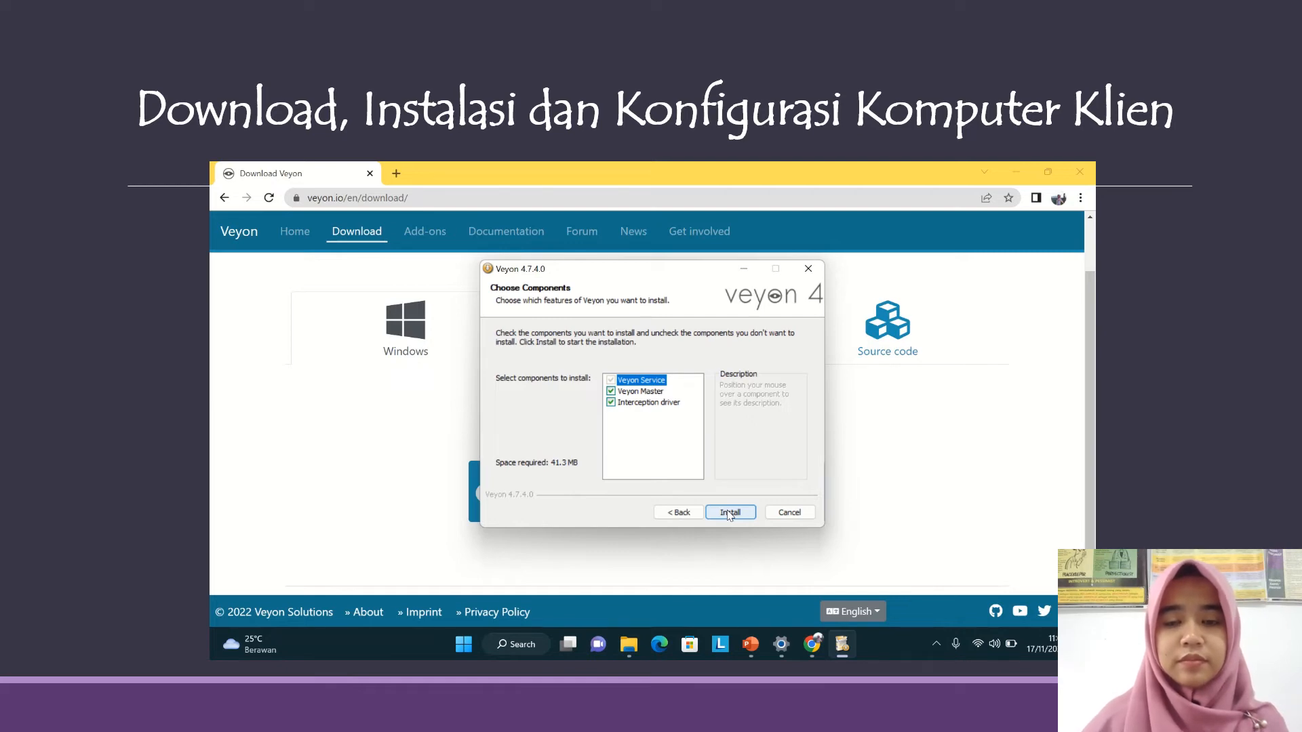
pyautogui.click(610, 392)
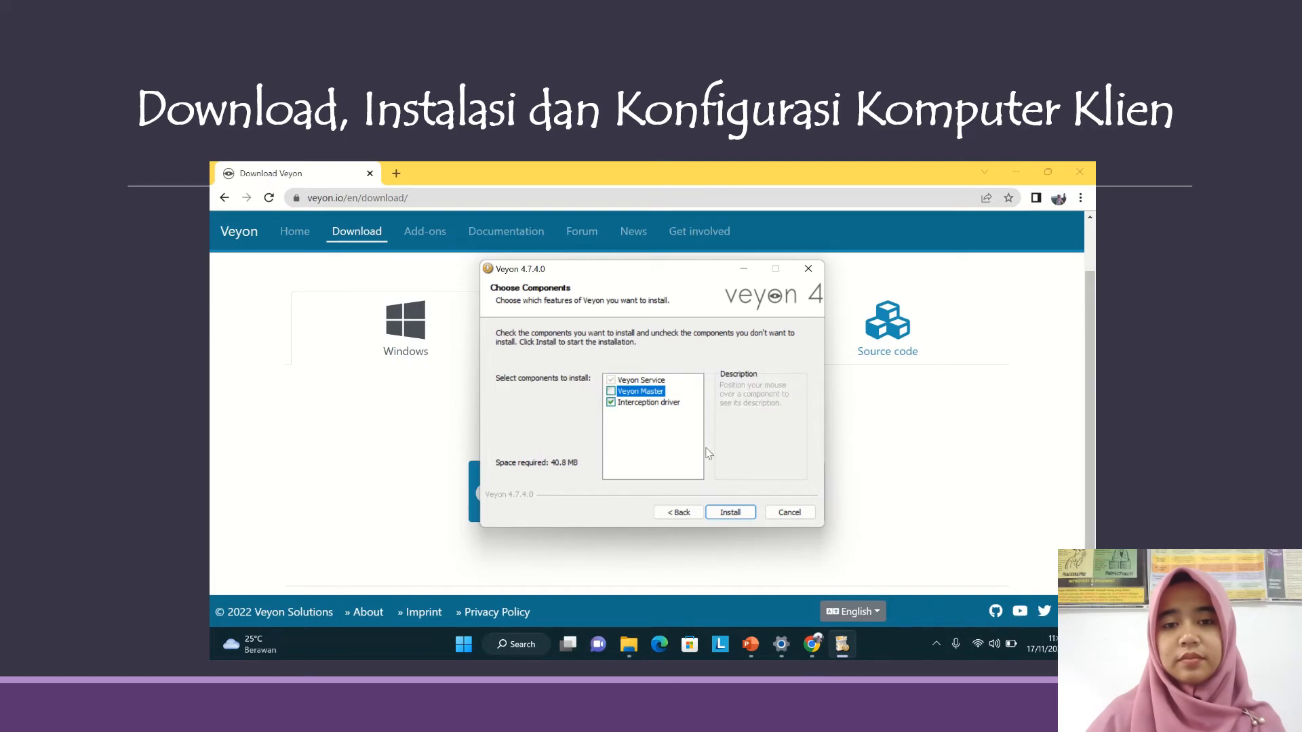
pyautogui.click(736, 514)
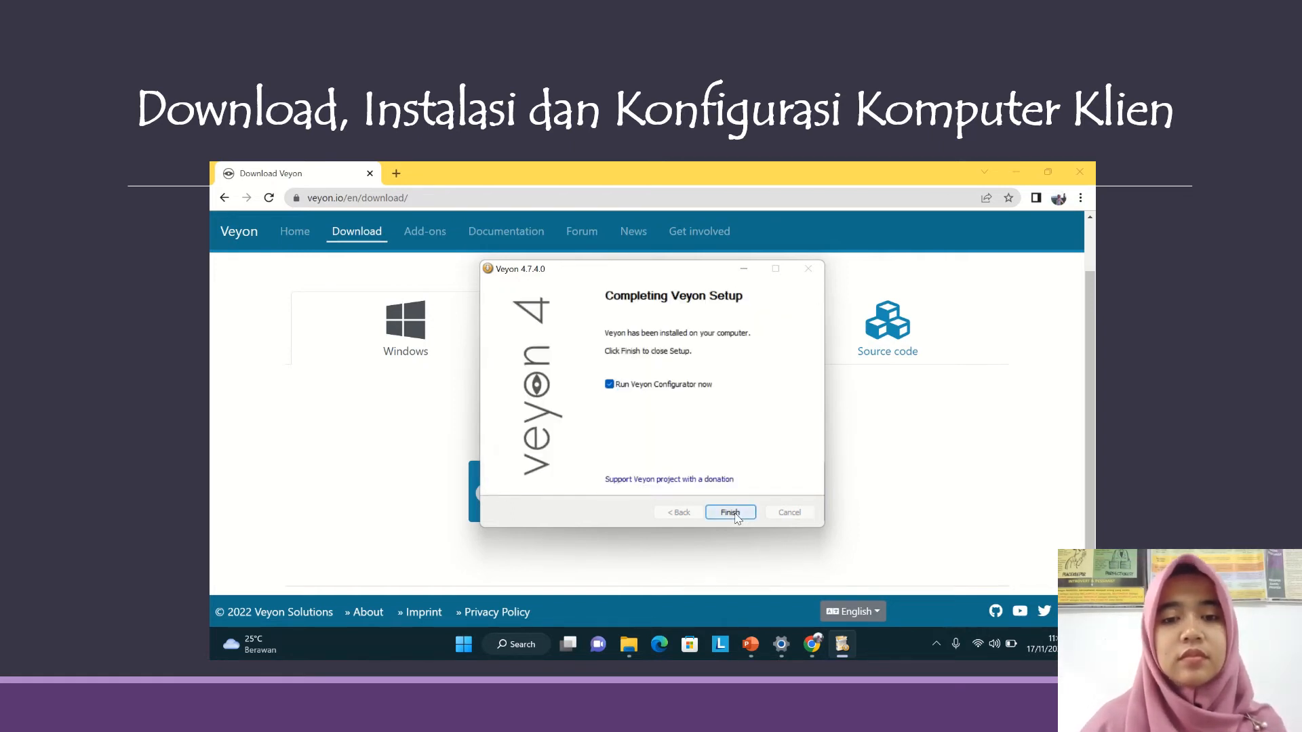
pyautogui.click(736, 517)
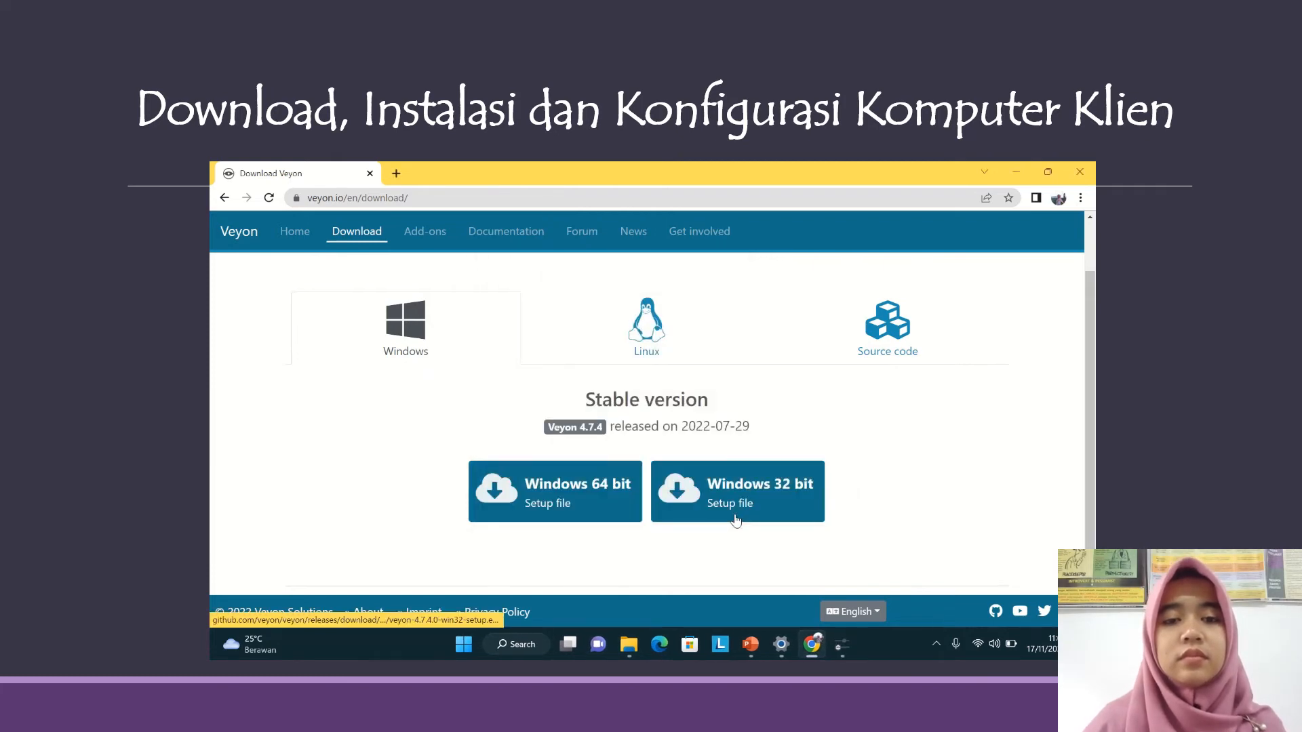
# Bring up Veyon Configurator in a maximized window and choose Key file authentication as the authentication method
pyautogui.click(839, 643)
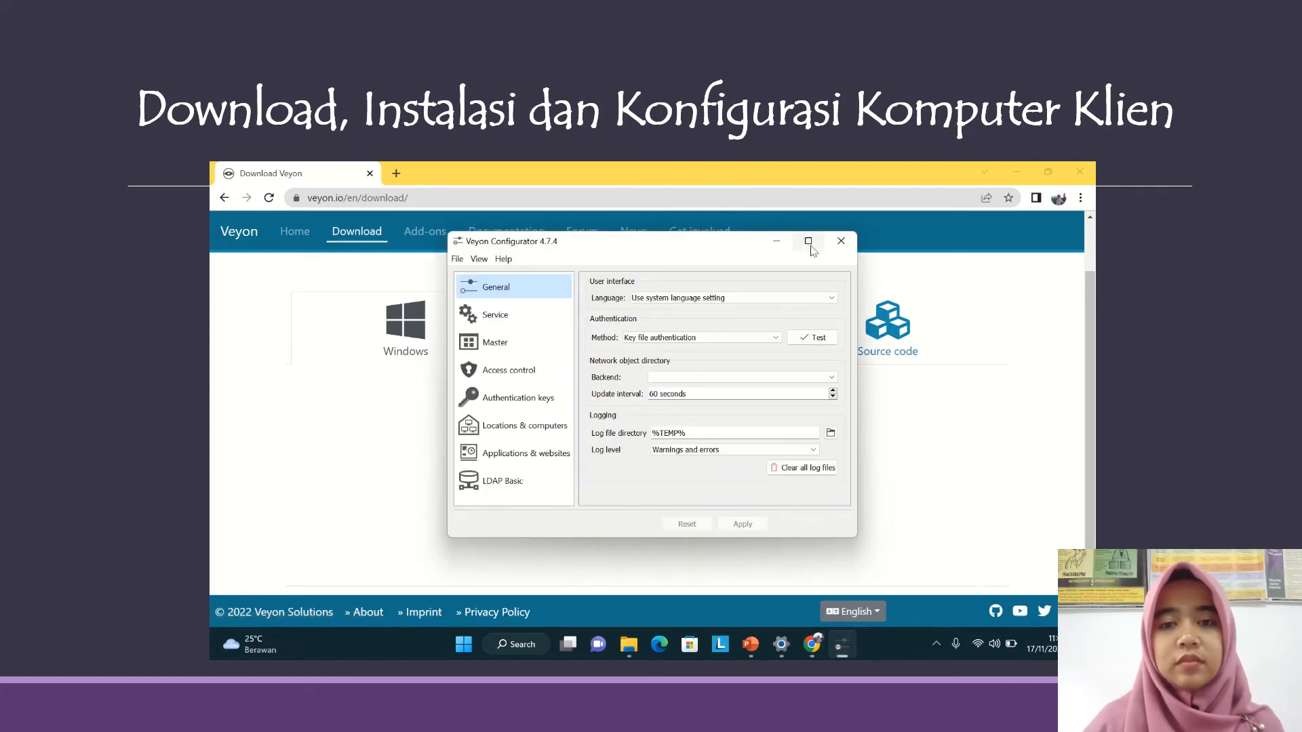
pyautogui.moveTo(812, 249)
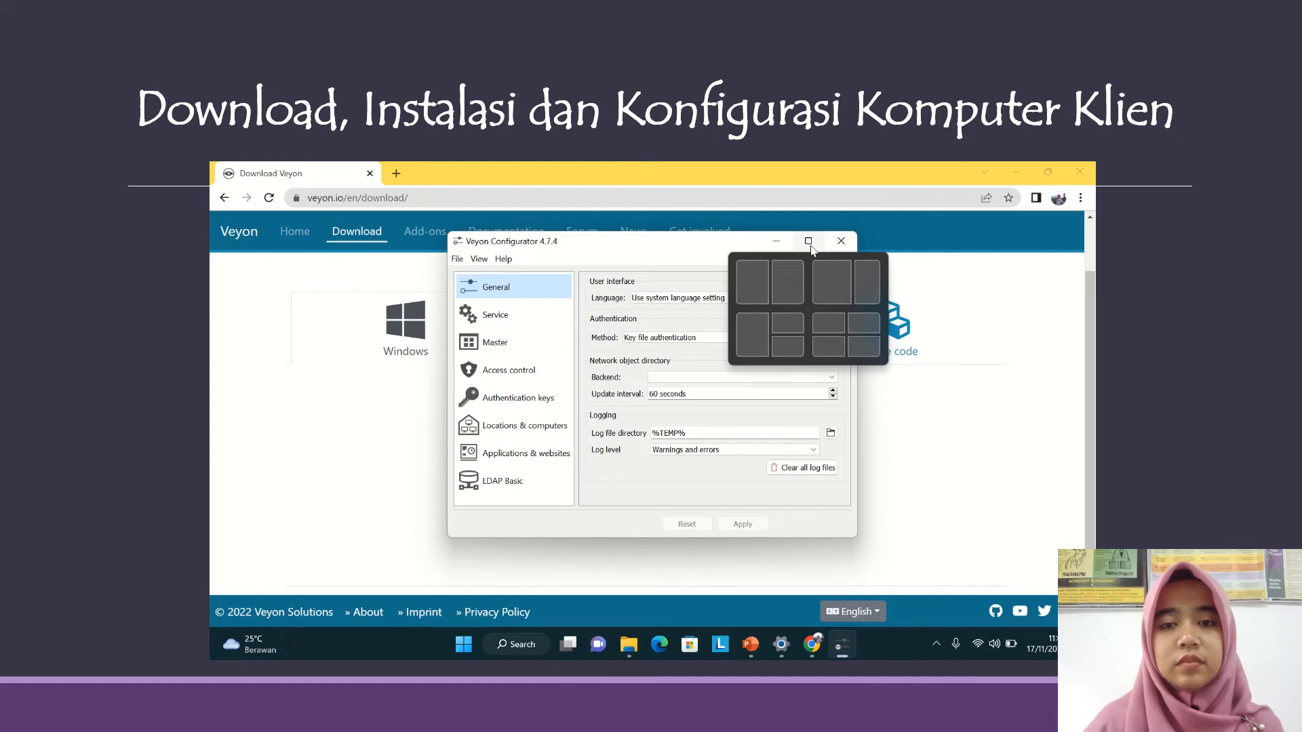
pyautogui.click(808, 241)
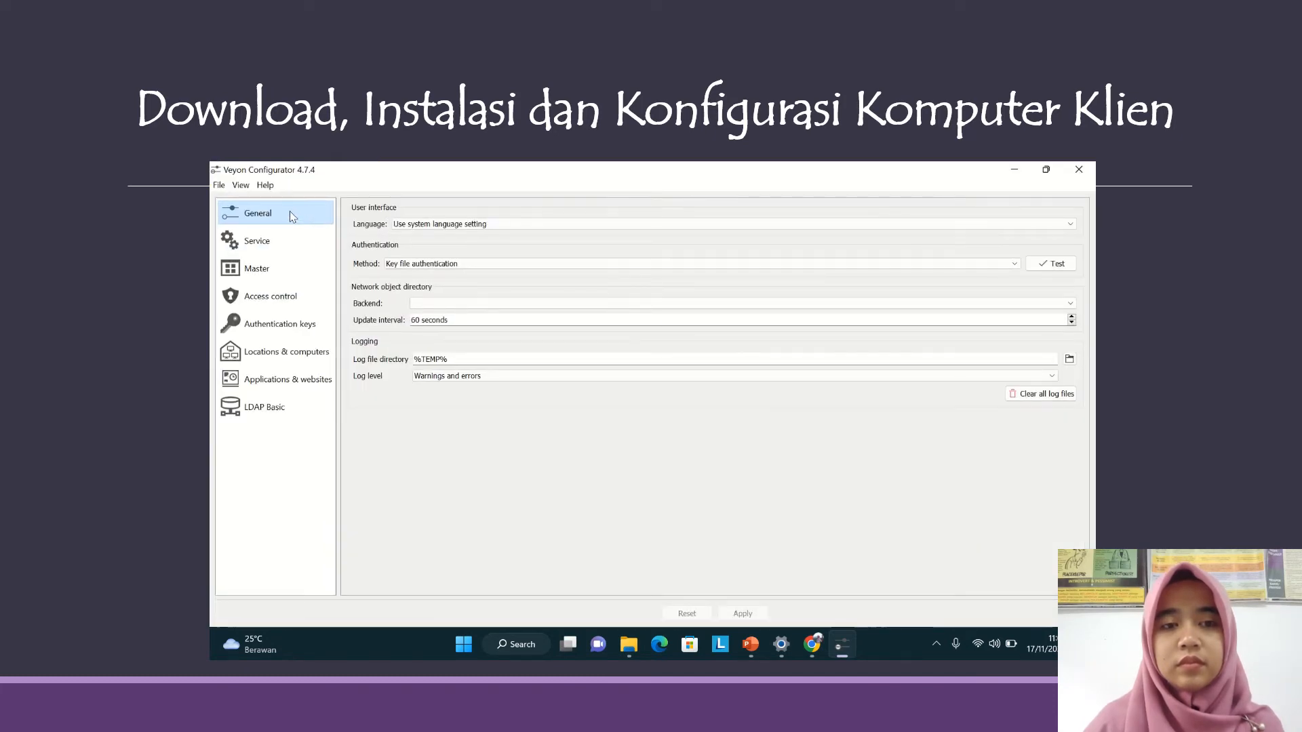
pyautogui.click(994, 268)
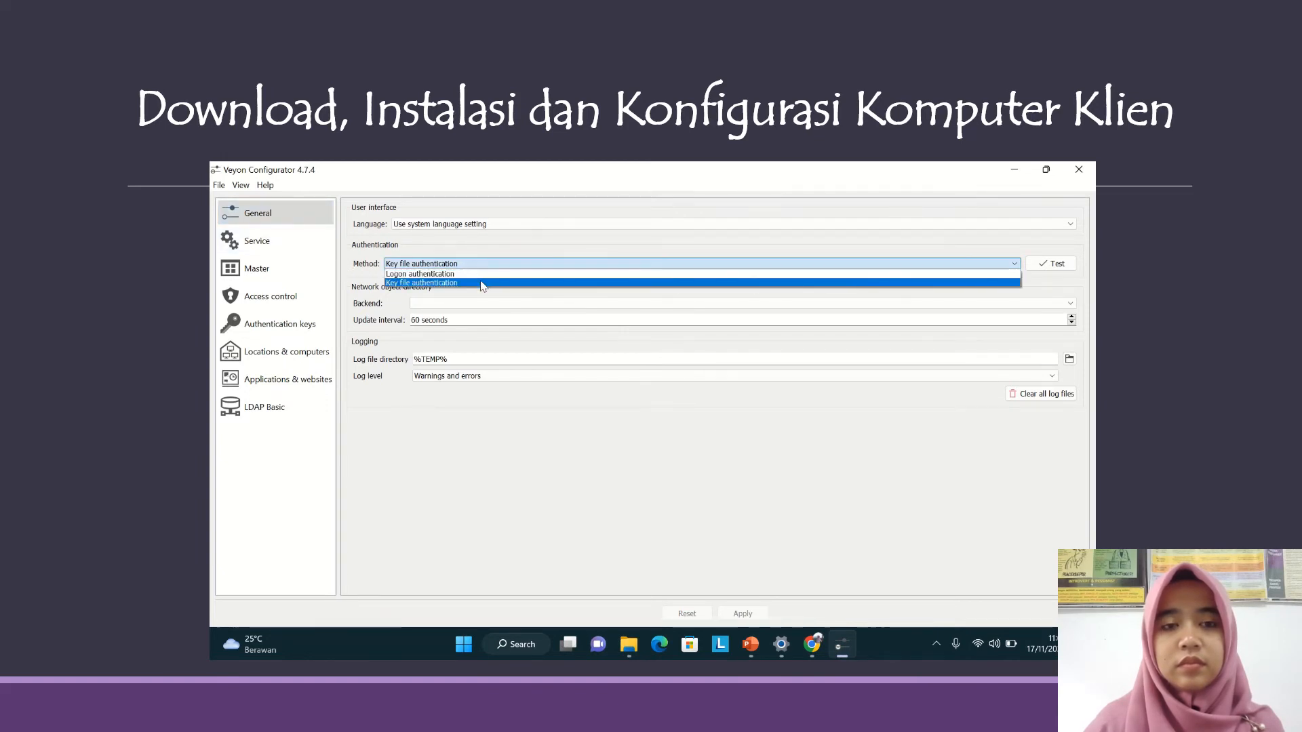
pyautogui.click(482, 284)
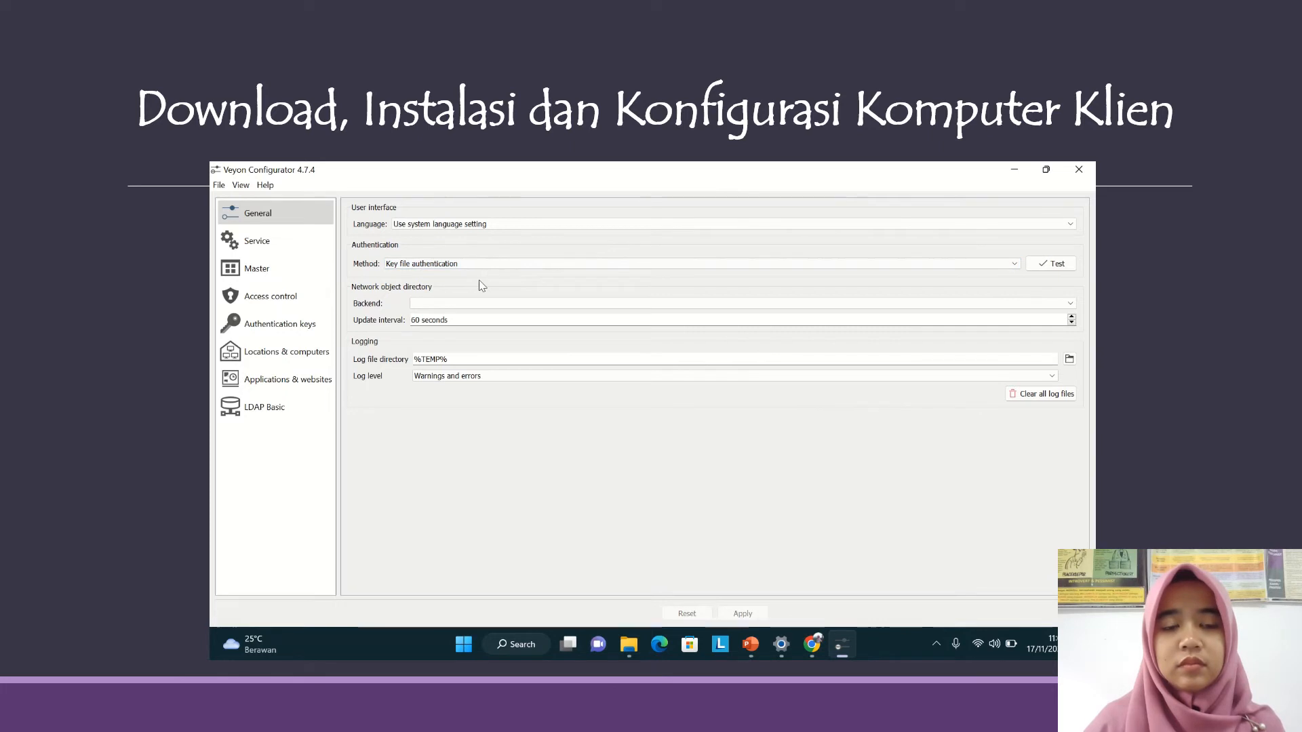
# Import the authentication key SMAN1PANGALENGAN_public_key.pem from USB Drive (E:) under the name SMAN1PANGALENGAN
pyautogui.click(282, 328)
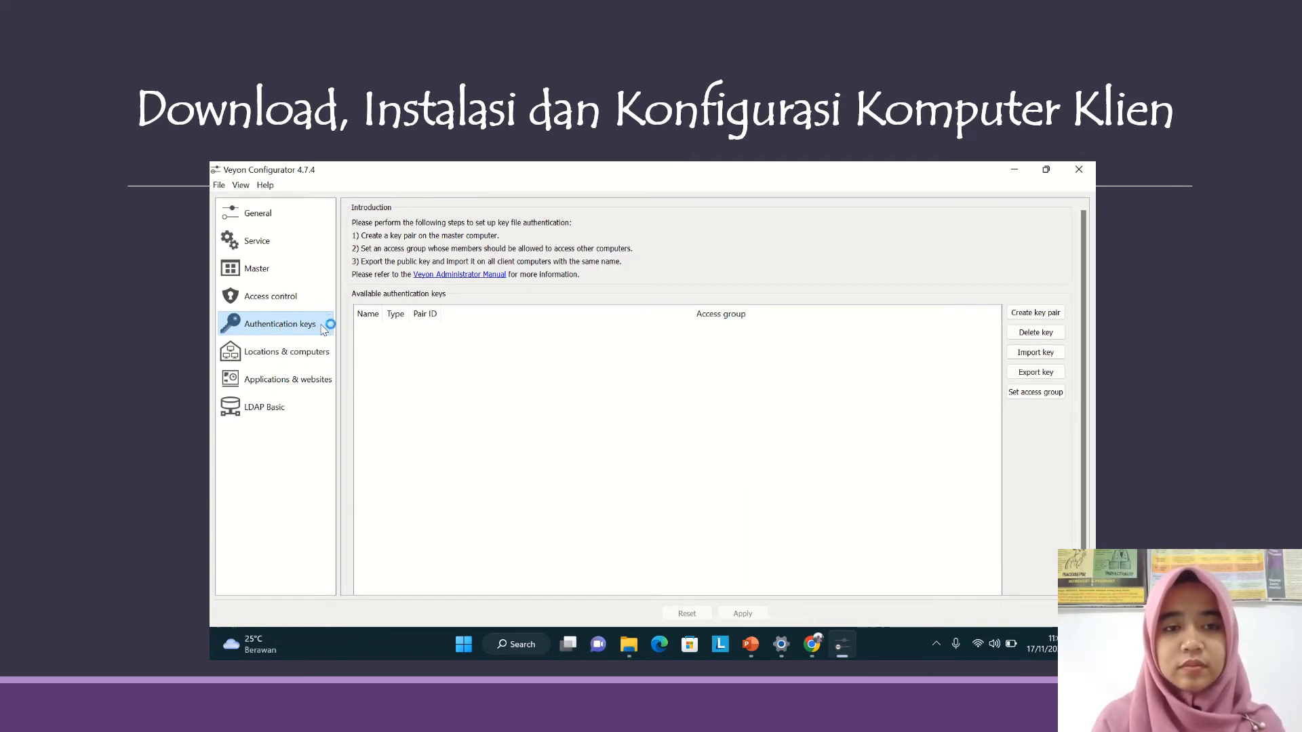
pyautogui.click(1020, 353)
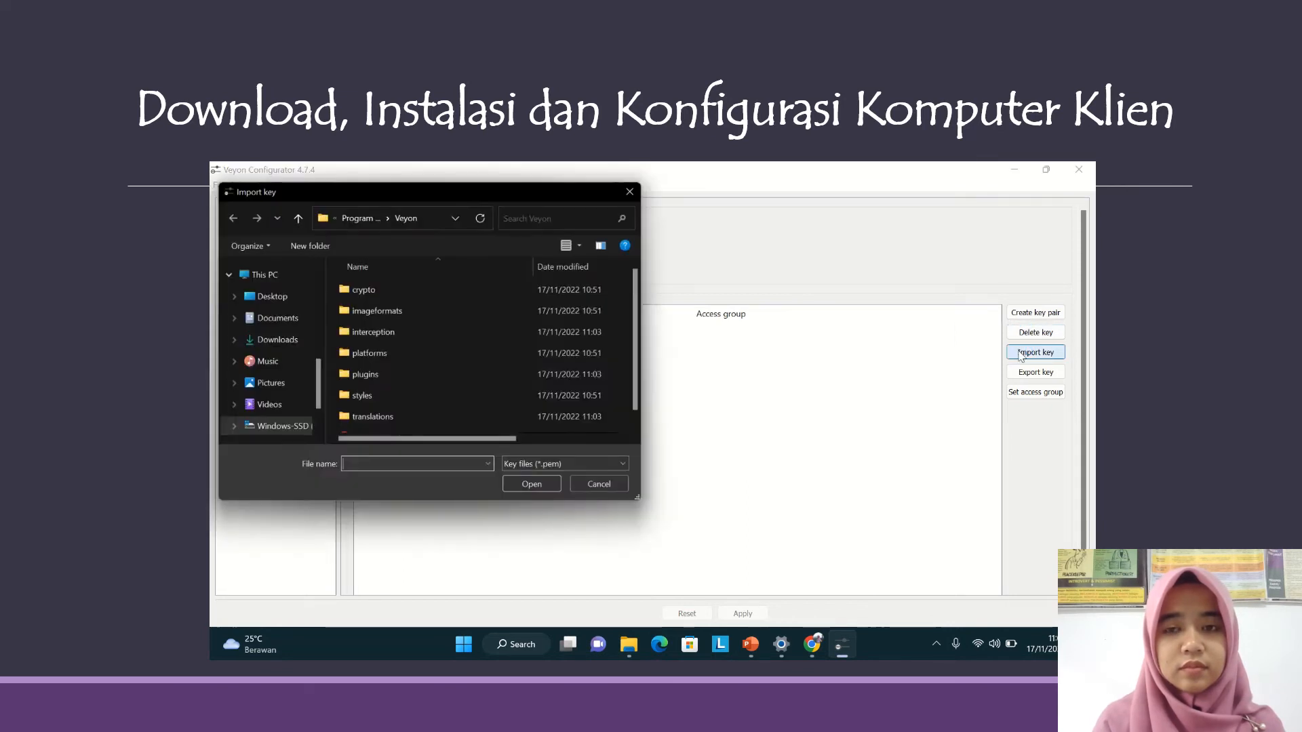
pyautogui.scroll(-3, 244, 434)
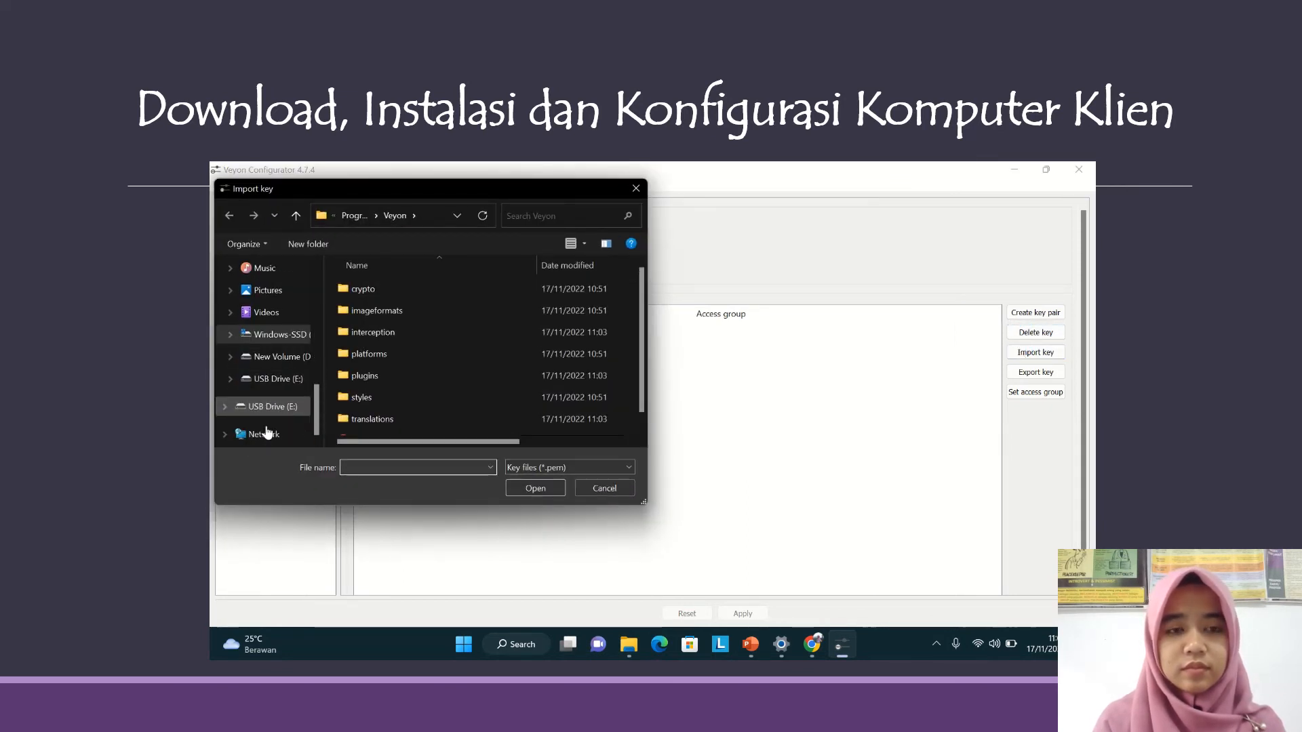
pyautogui.click(288, 409)
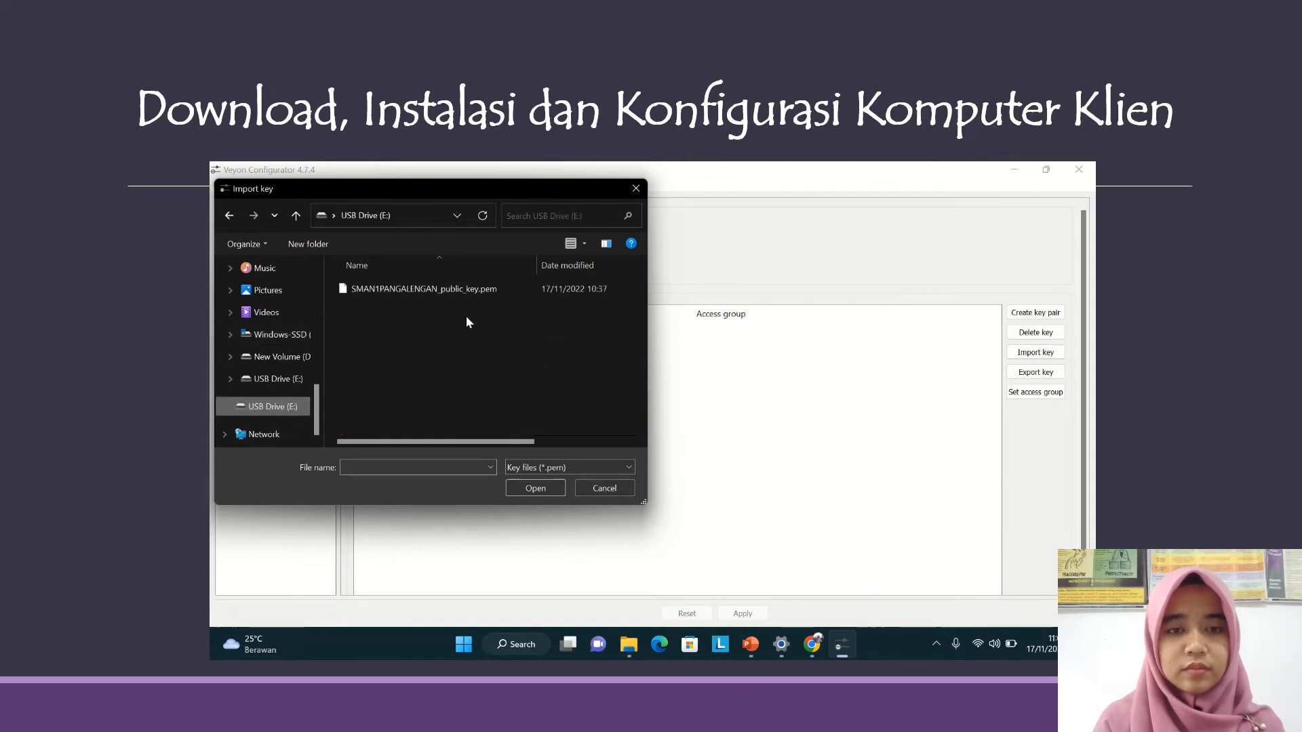
pyautogui.doubleClick(412, 290)
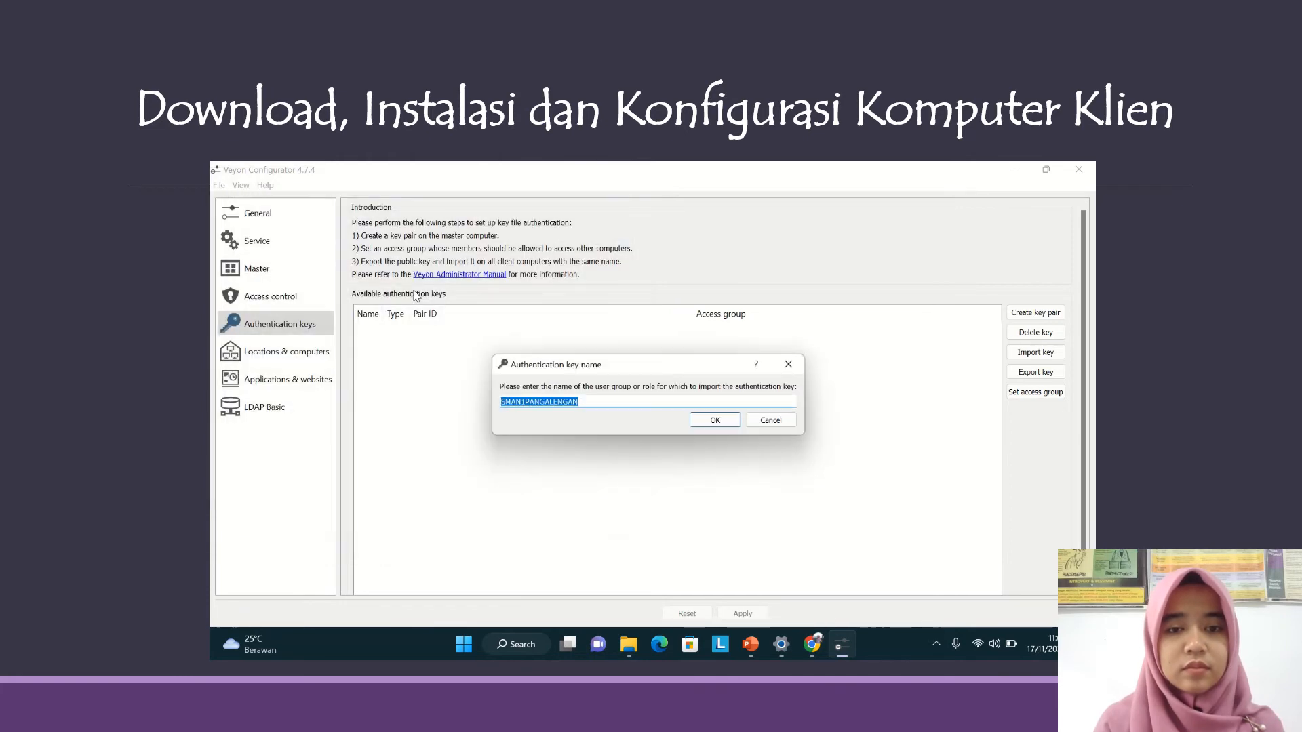
pyautogui.click(712, 419)
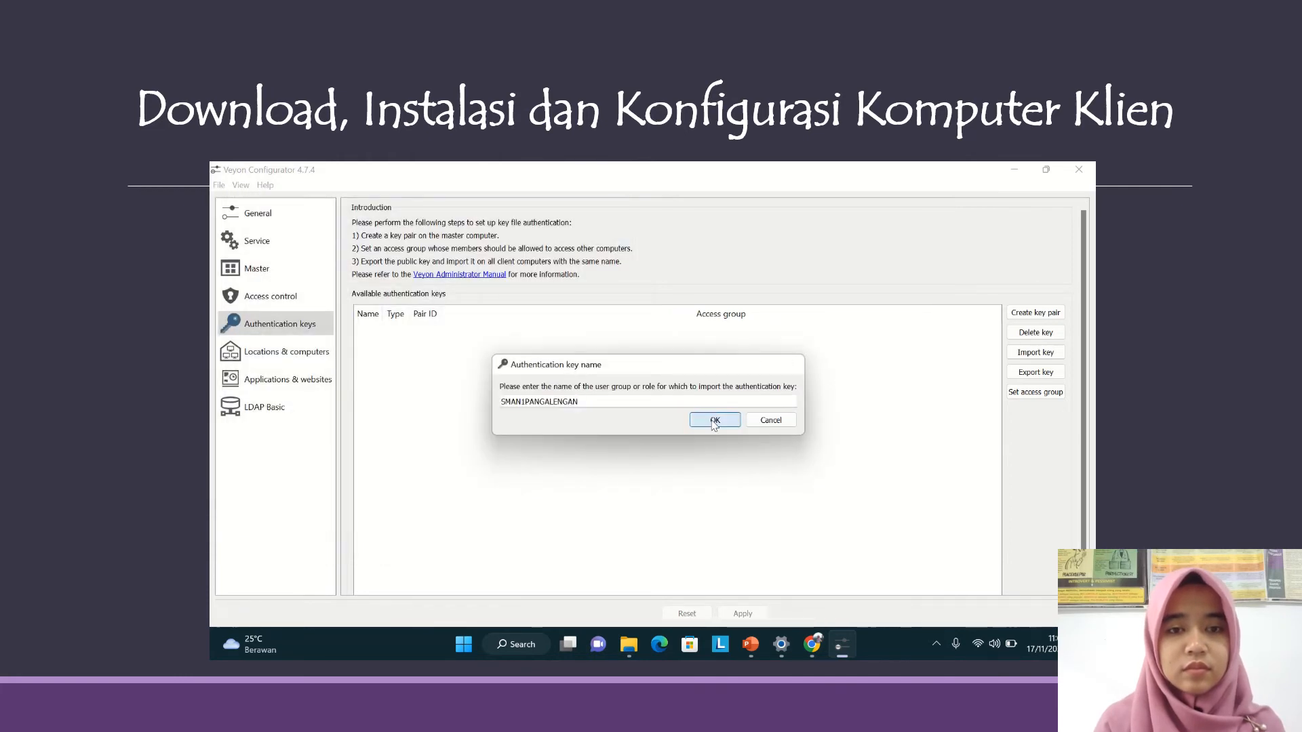
pyautogui.click(746, 431)
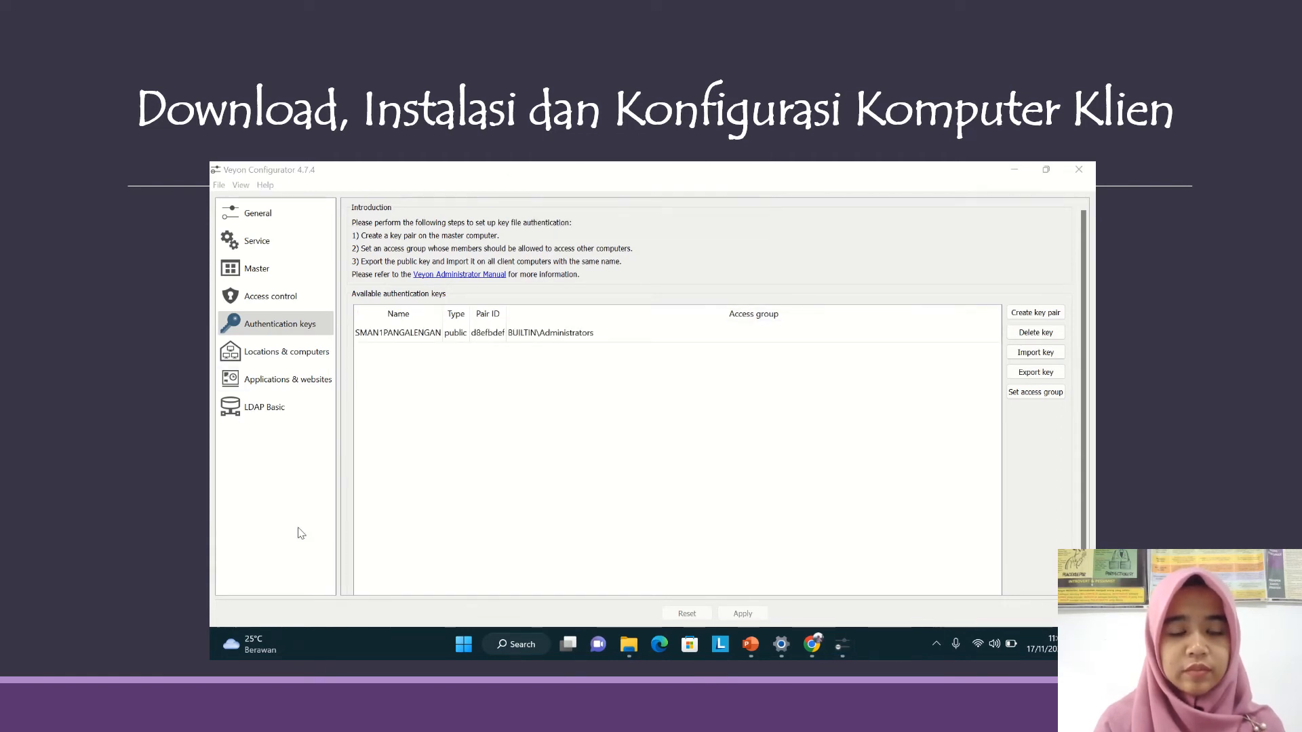
# Add a new location named SMAN1PANGALENGAN to the builtin directory in Locations & computers
pyautogui.click(288, 353)
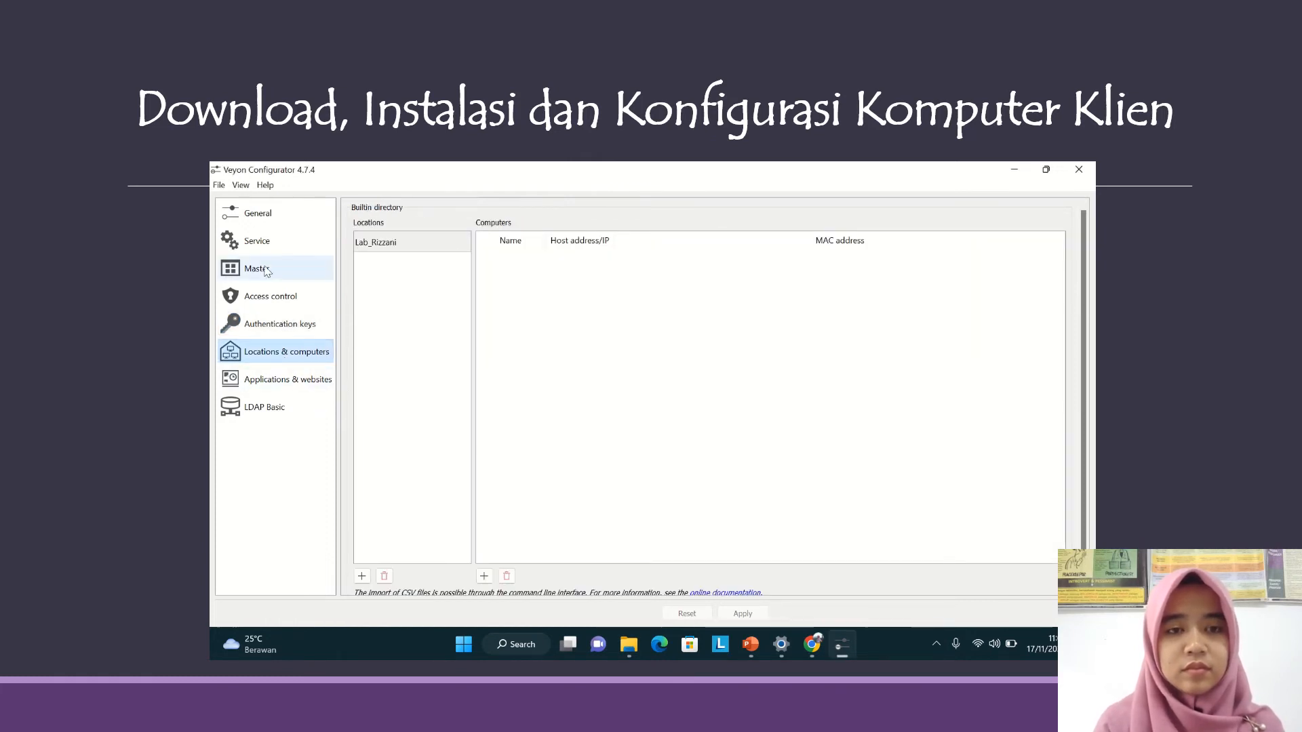
pyautogui.click(592, 189)
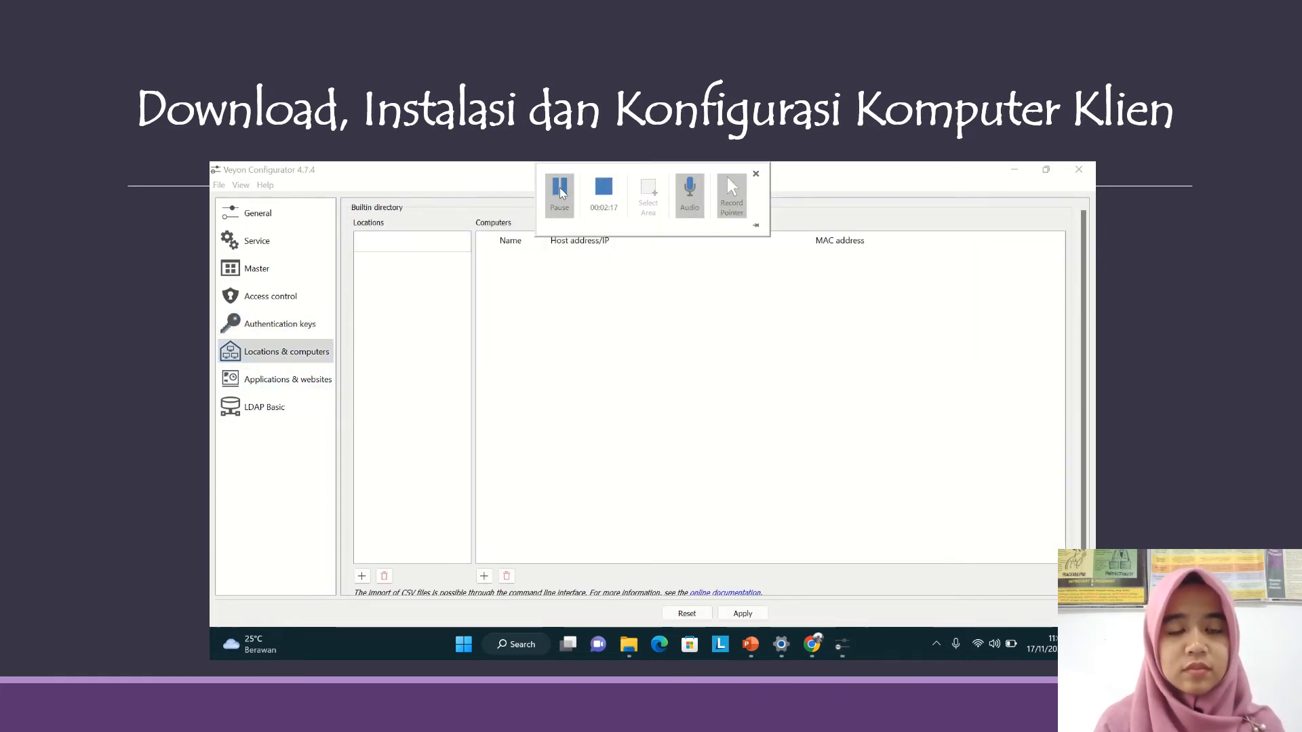
pyautogui.click(362, 578)
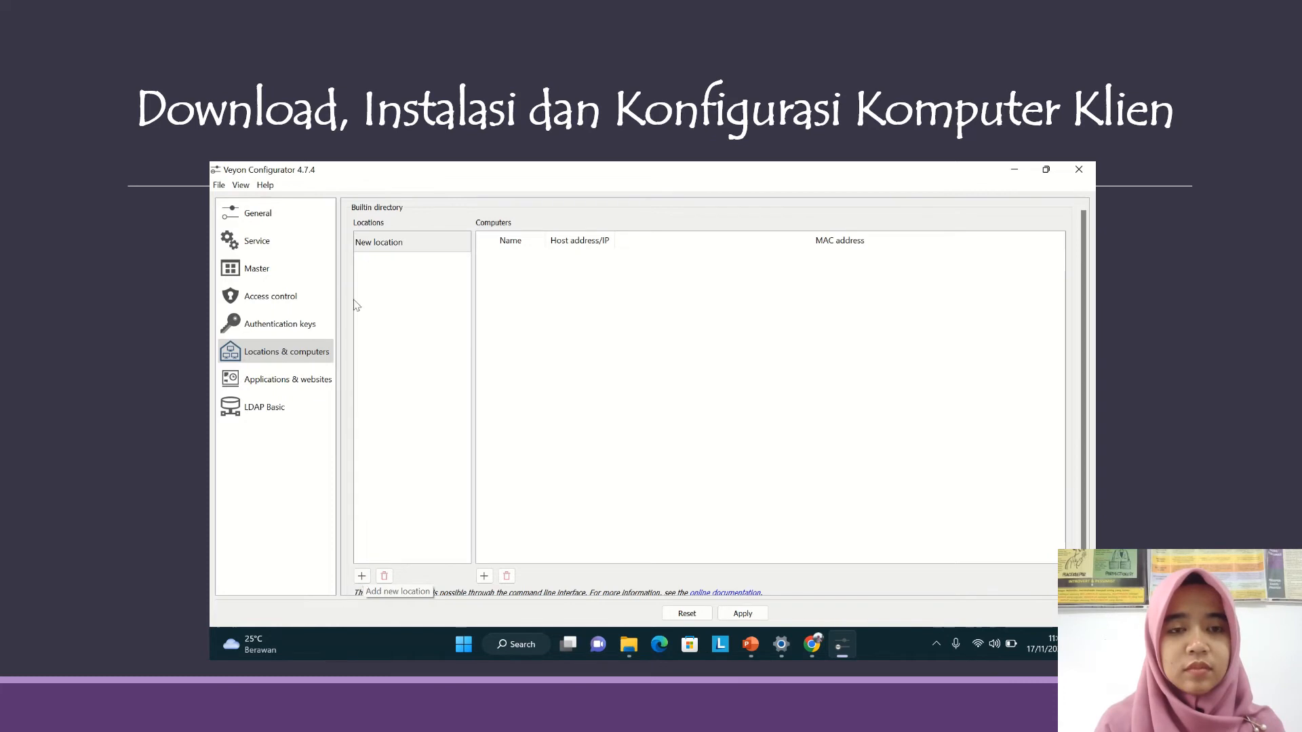
pyautogui.click(403, 246)
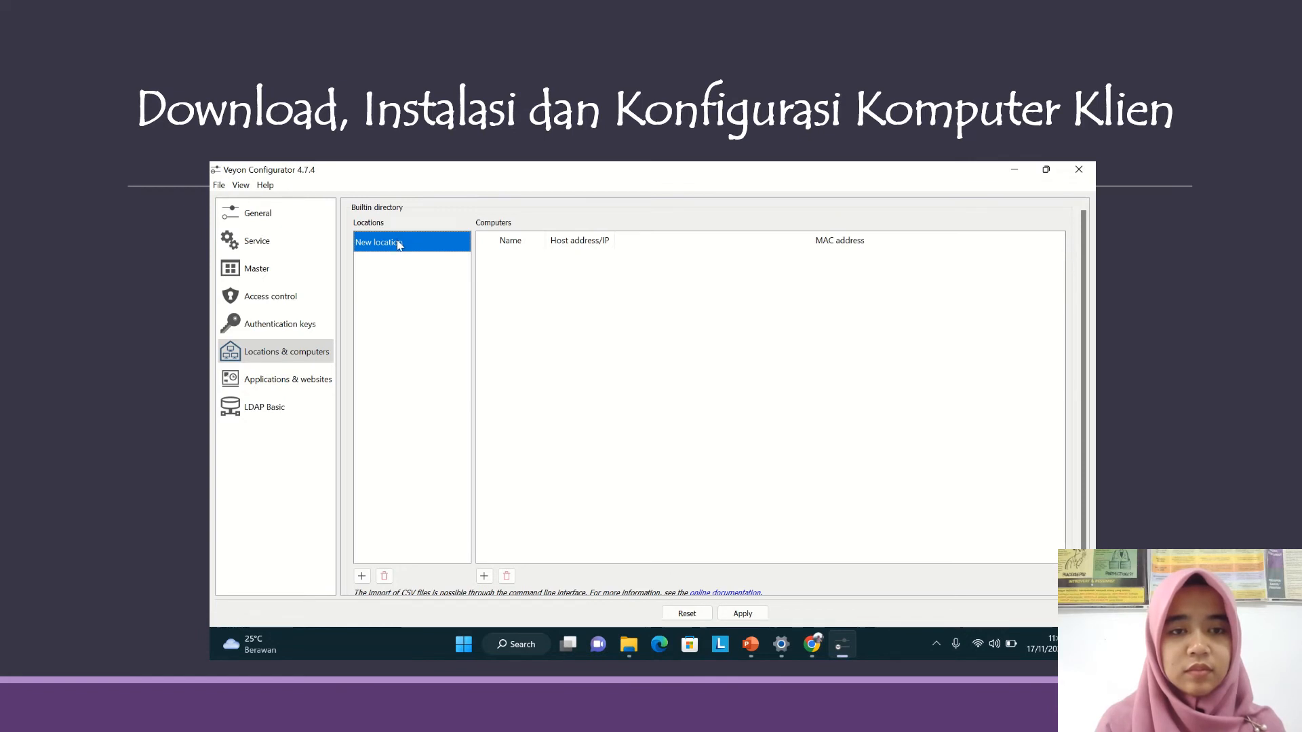
pyautogui.doubleClick(398, 243)
pyautogui.press('BackSpace')
pyautogui.write('SM')
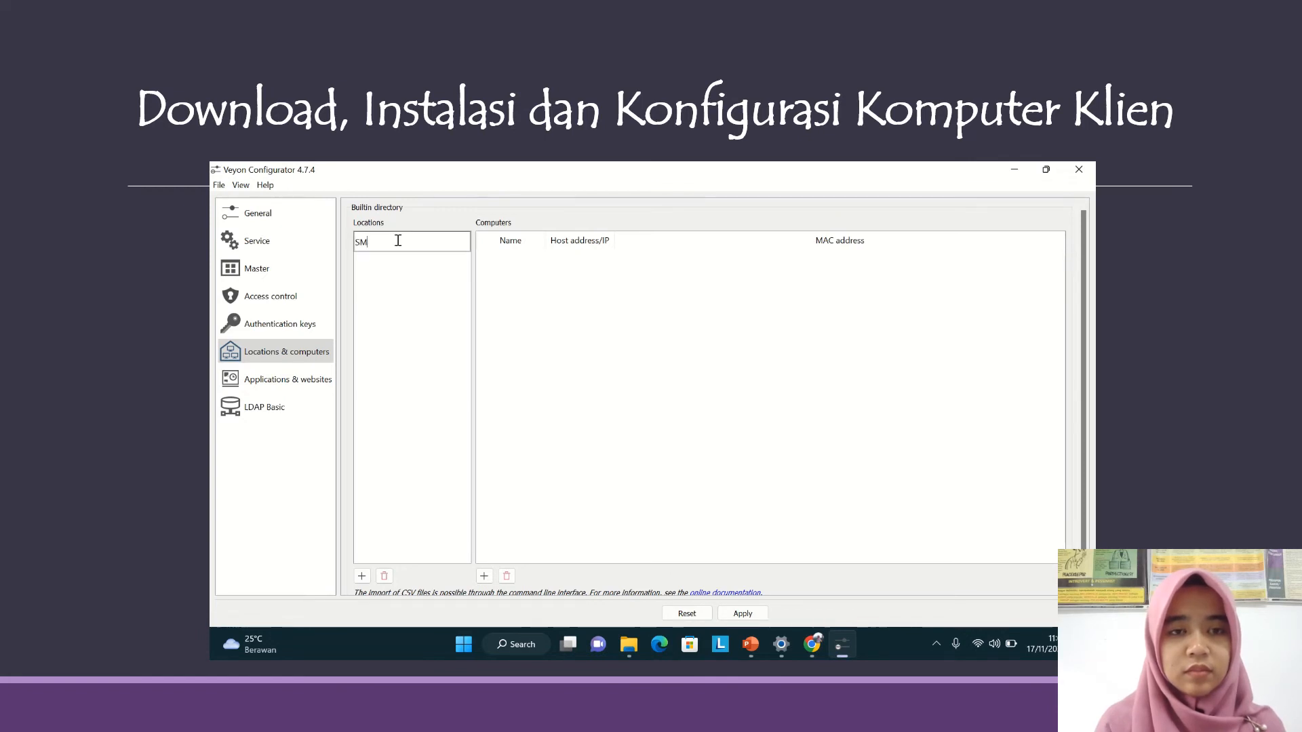
pyautogui.write('AN1PAN')
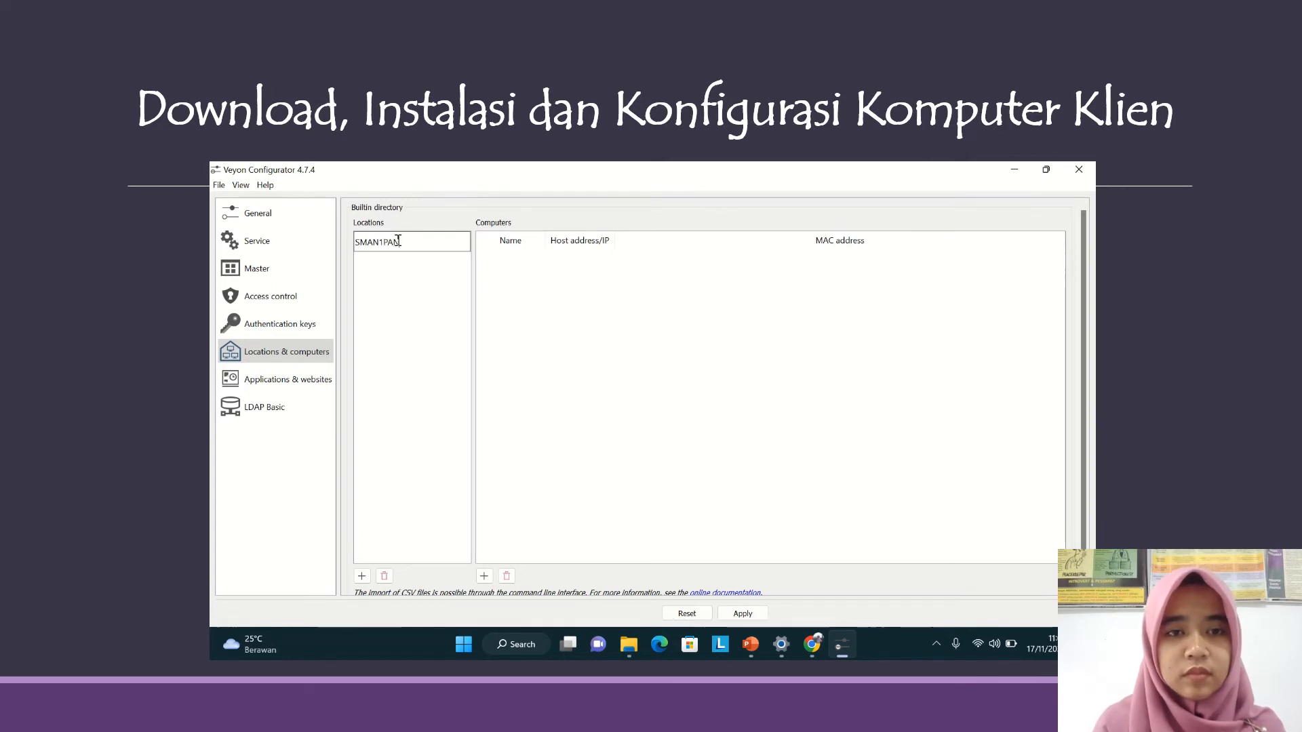
pyautogui.write('GALENGAN')
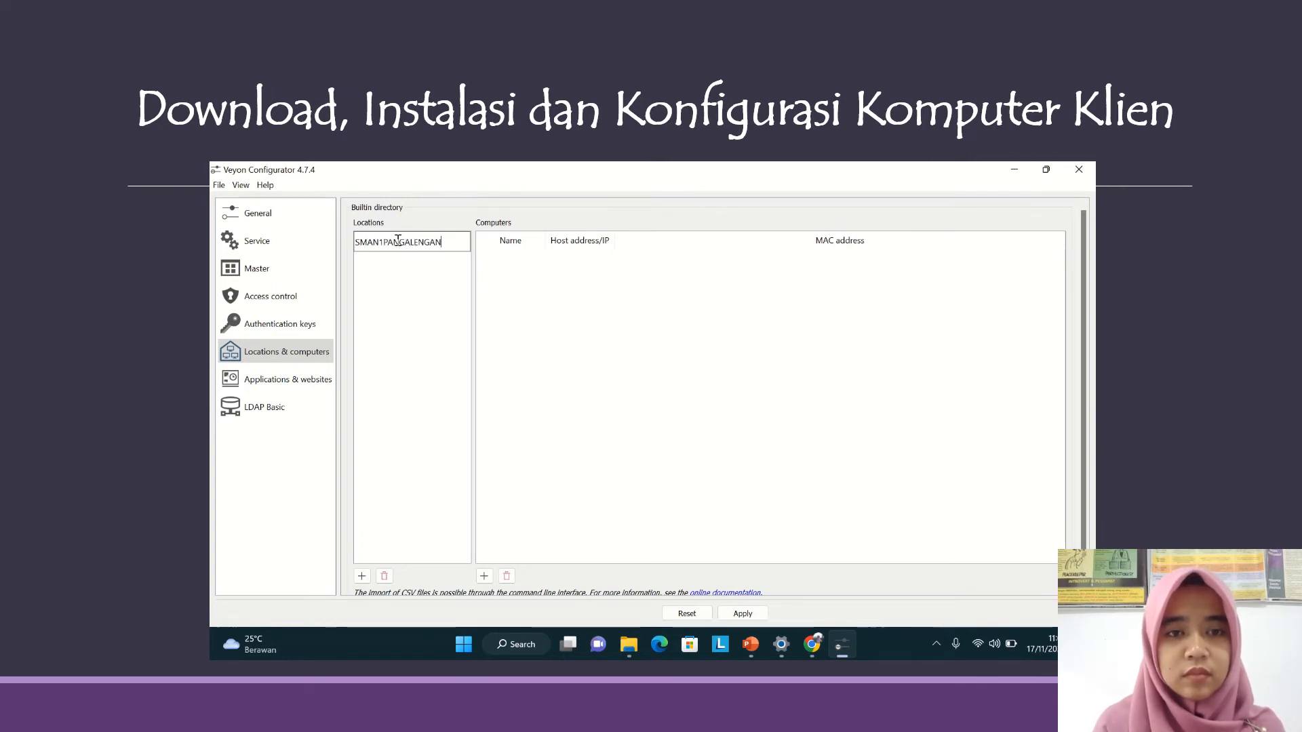
pyautogui.press('Return')
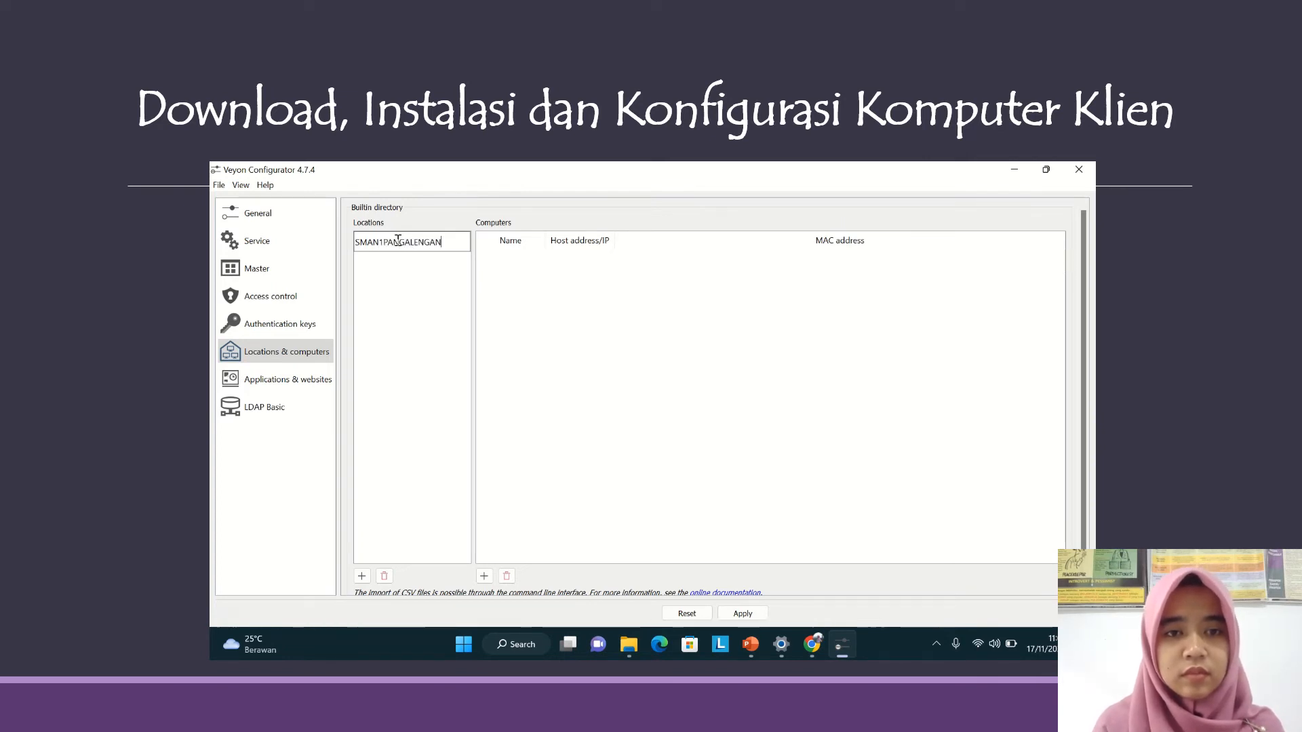
# Apply the client's Veyon configuration and restart the Veyon service
pyautogui.click(742, 614)
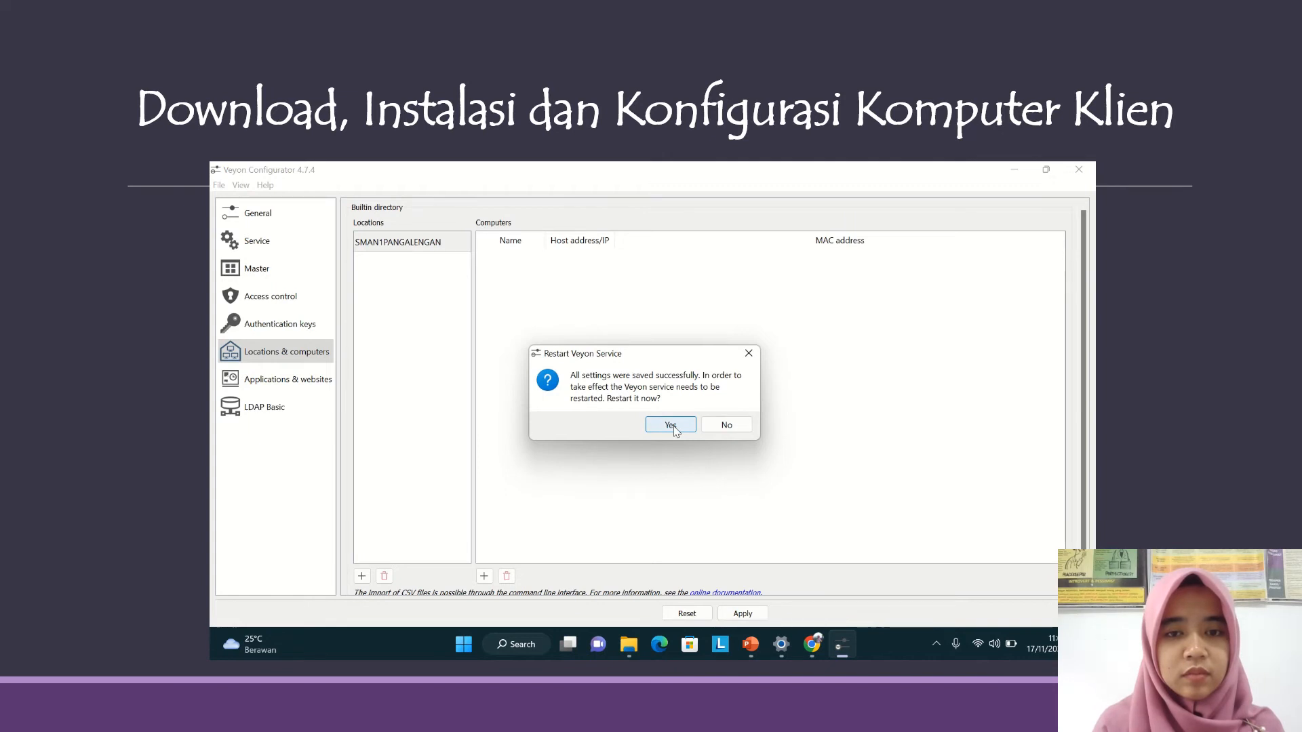
pyautogui.click(674, 426)
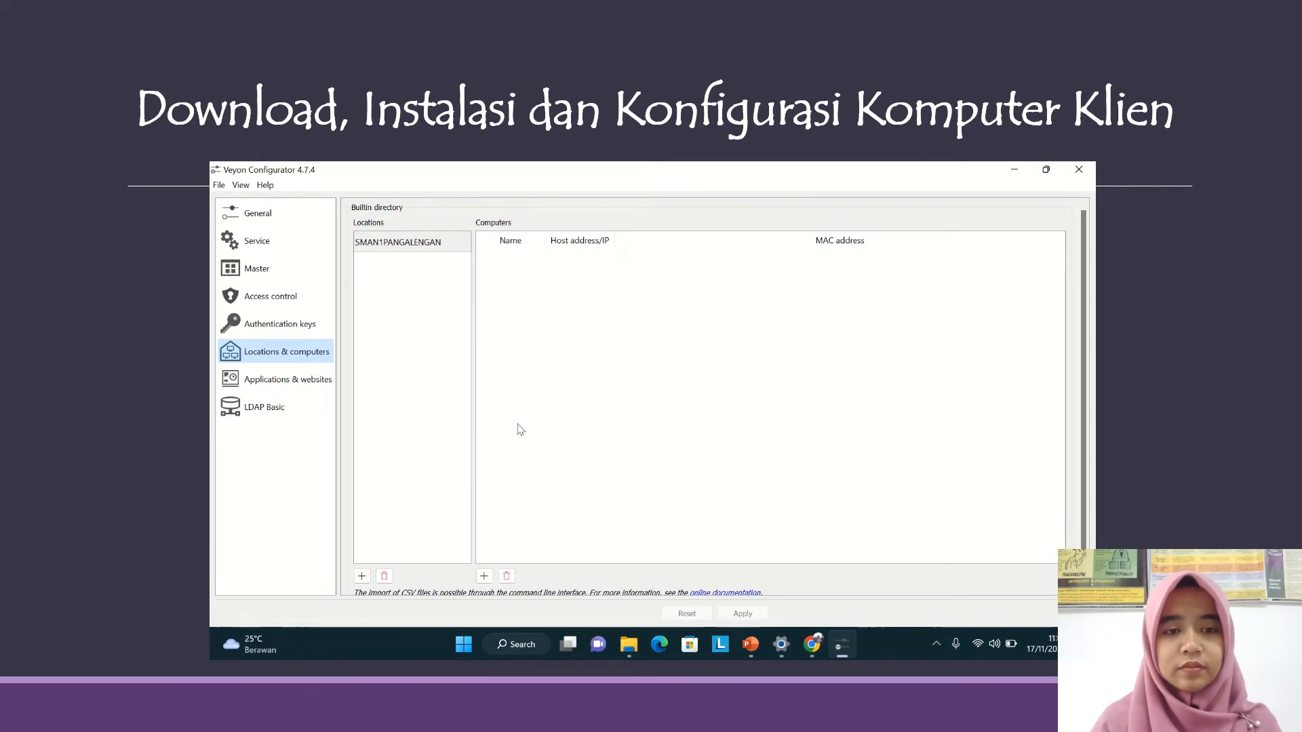
pyautogui.moveTo(541, 165)
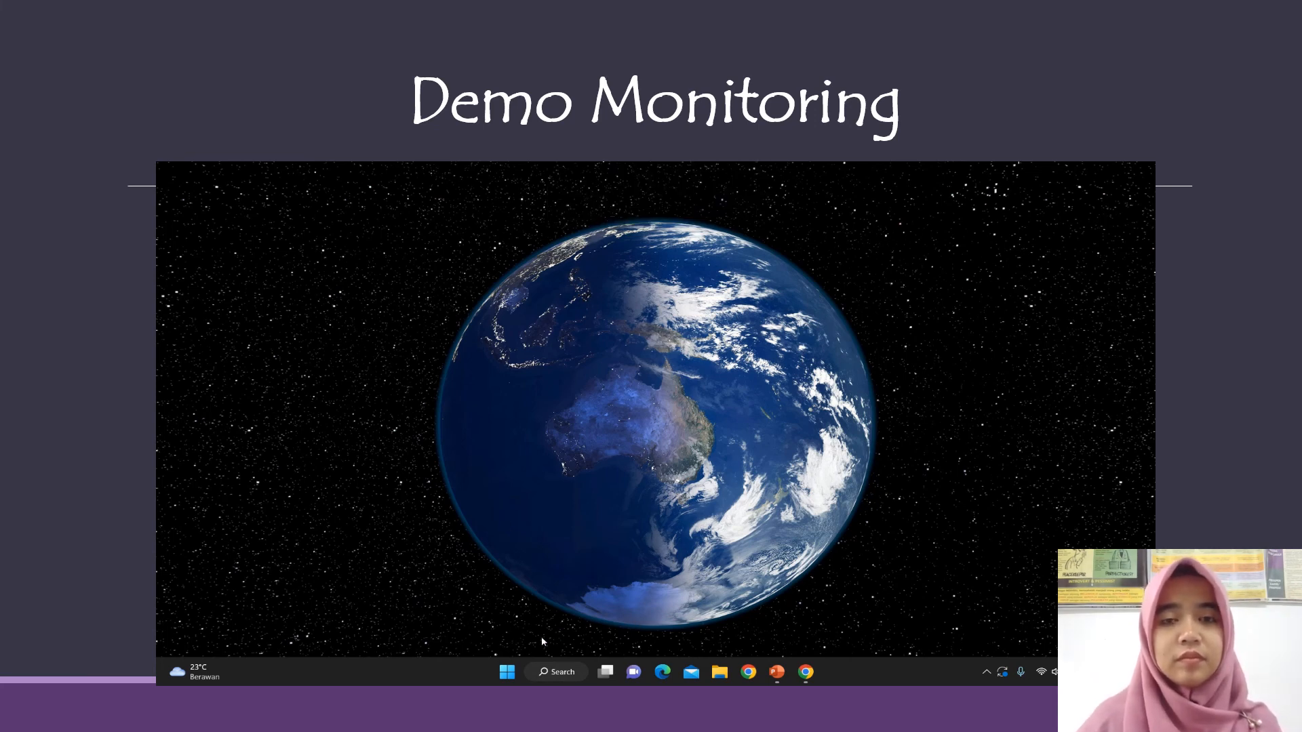
# Switch to Veyon Master in a maximized window and select the LABKOM location to monitor its computers
pyautogui.click(505, 672)
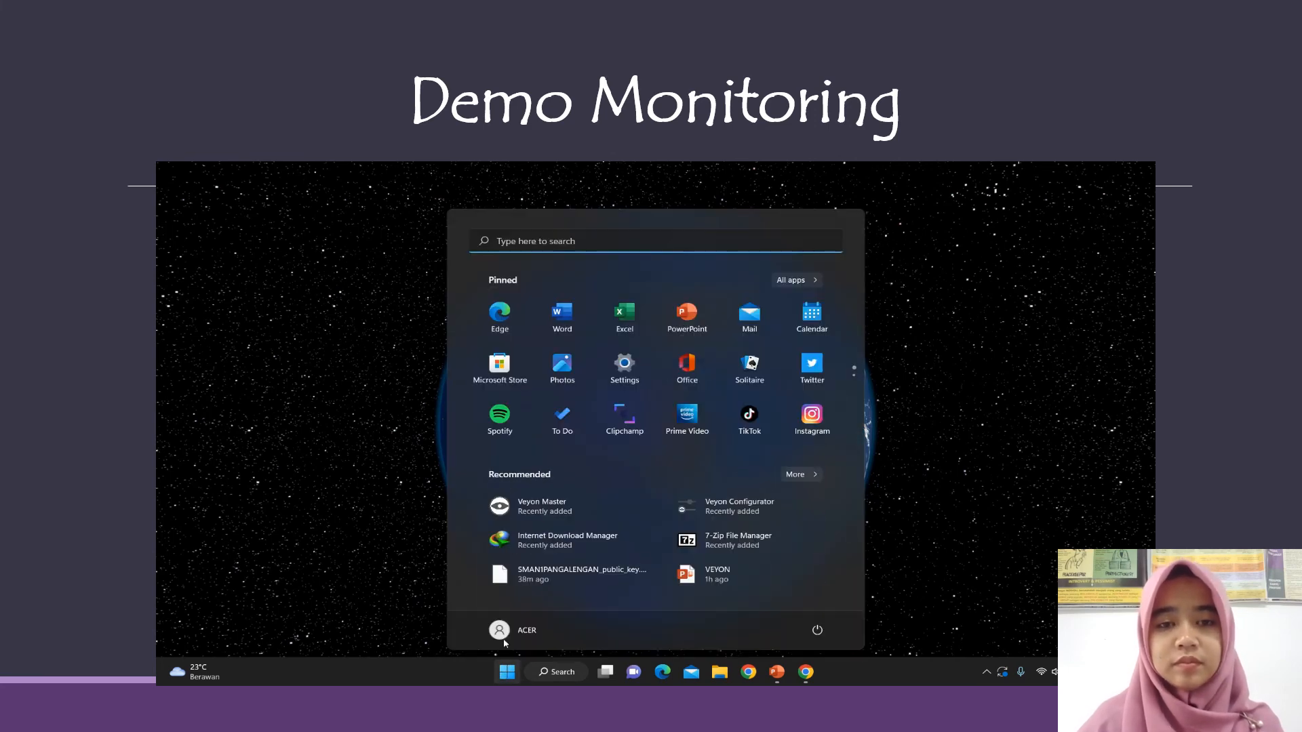
pyautogui.click(522, 505)
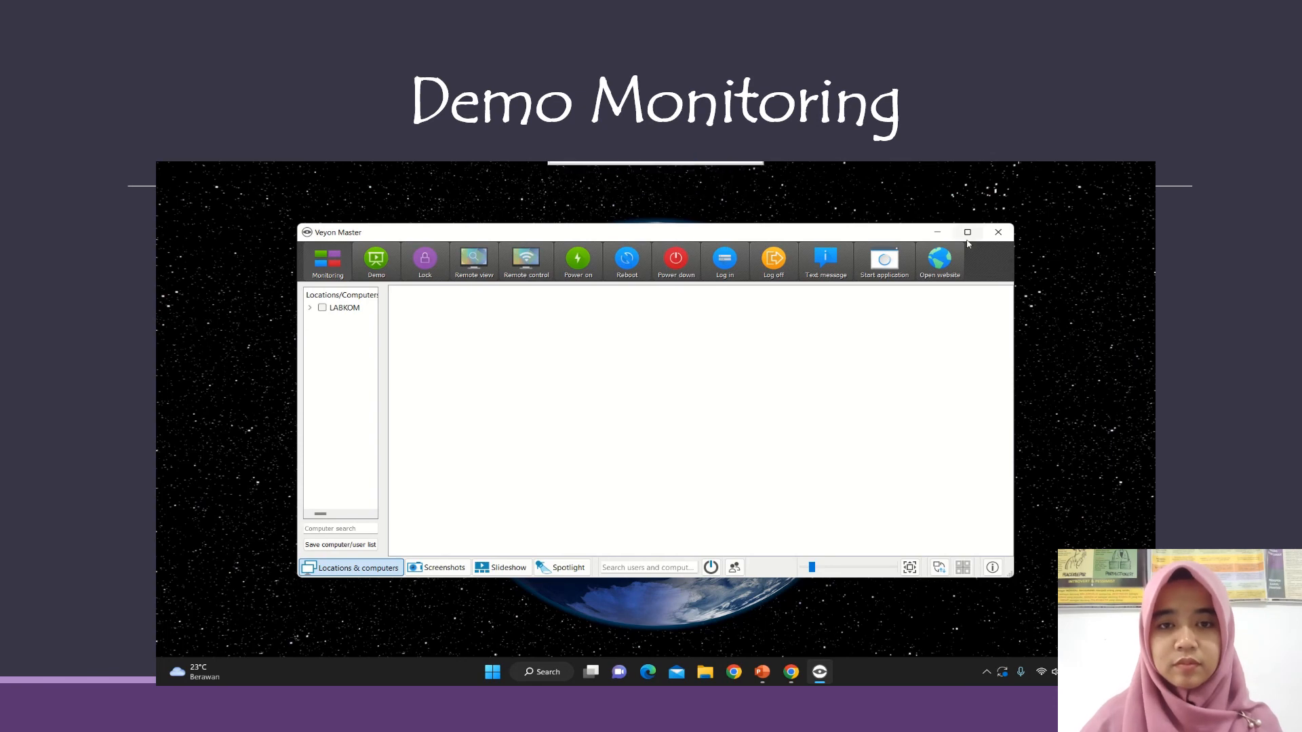
pyautogui.click(969, 232)
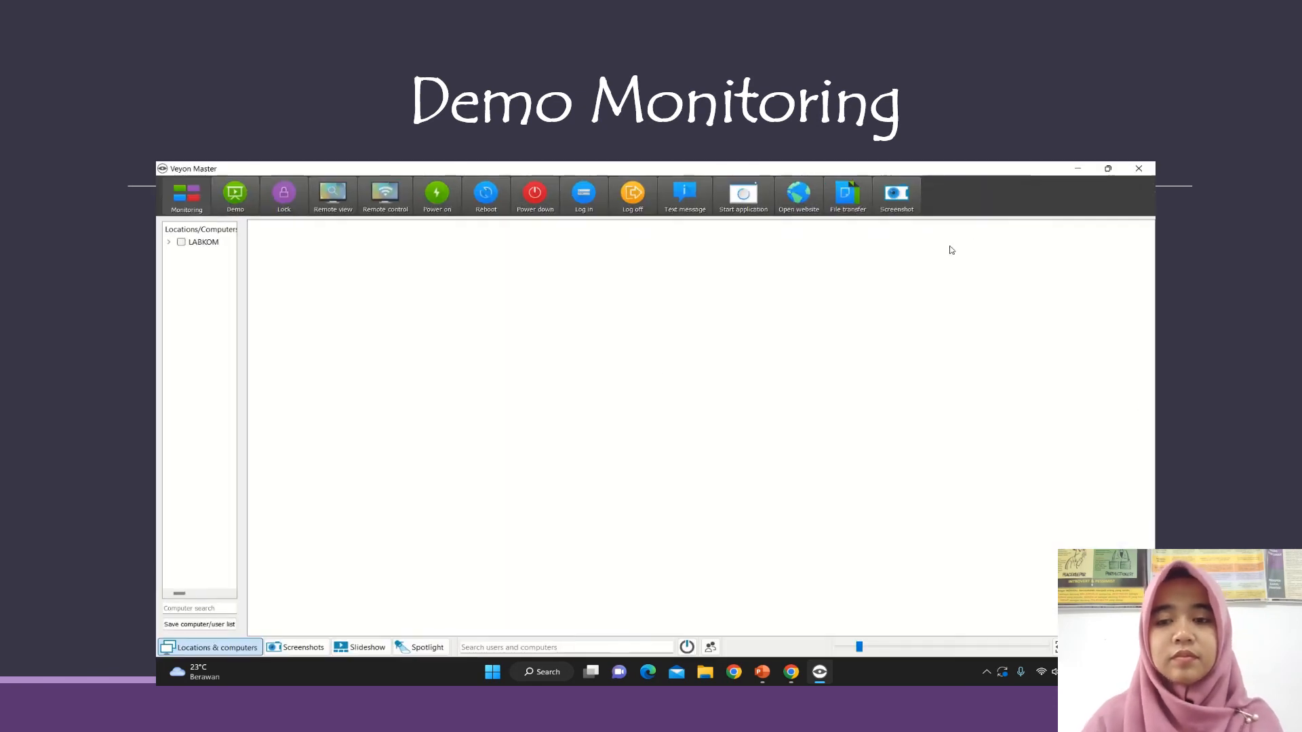
pyautogui.click(237, 649)
pyautogui.click(237, 649)
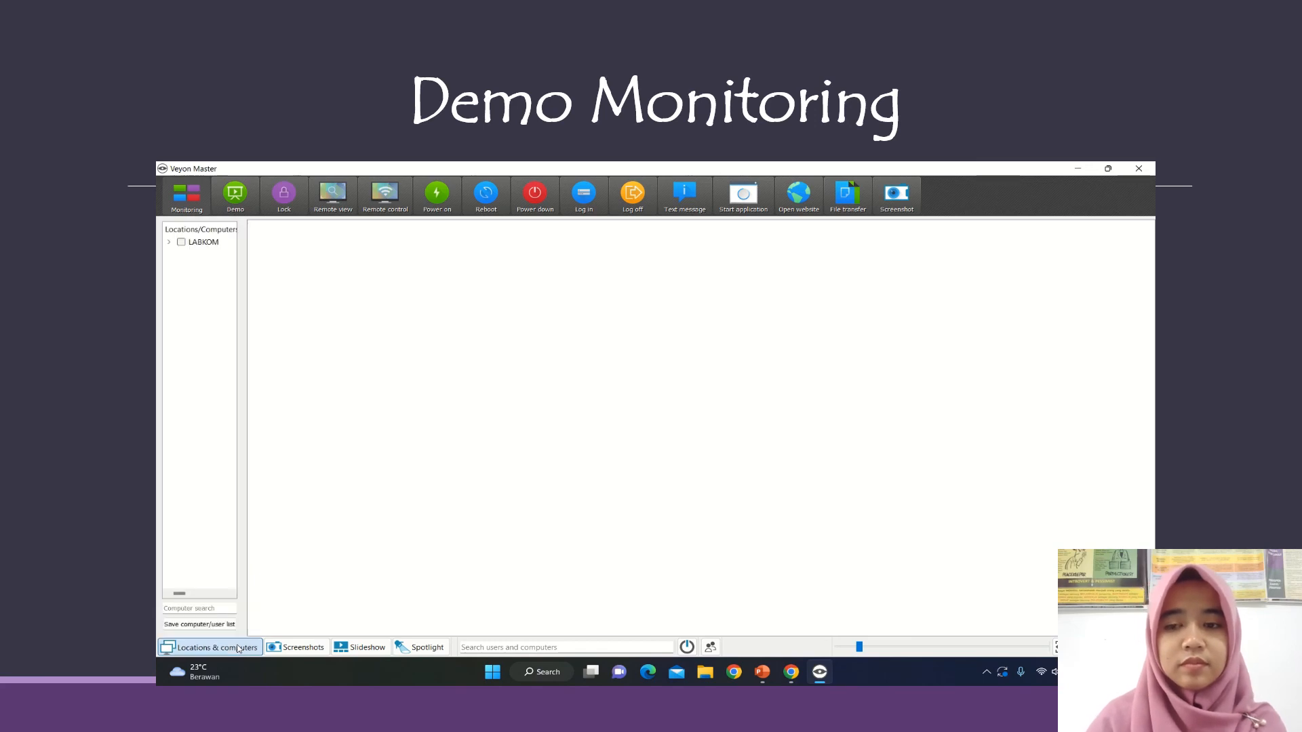
pyautogui.click(181, 243)
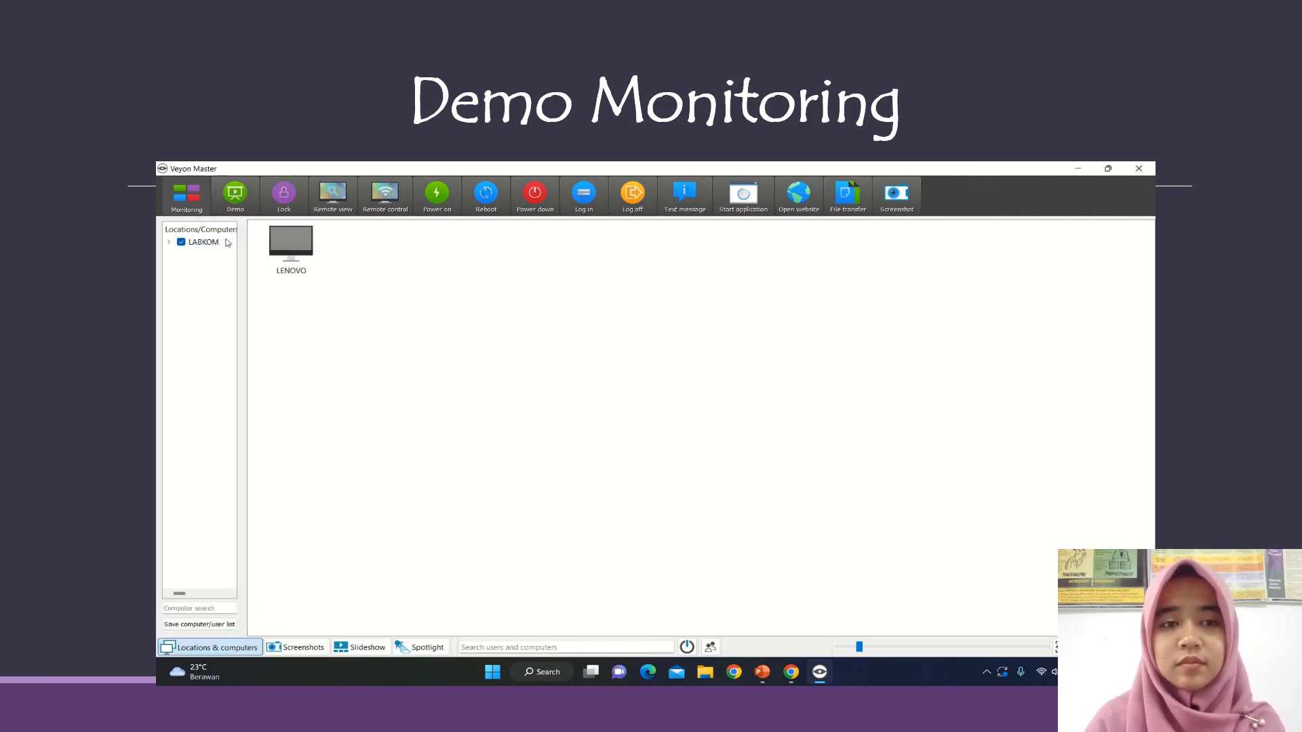
# View the LENOVO client's screen in a remote access window and close that window again
pyautogui.doubleClick(309, 251)
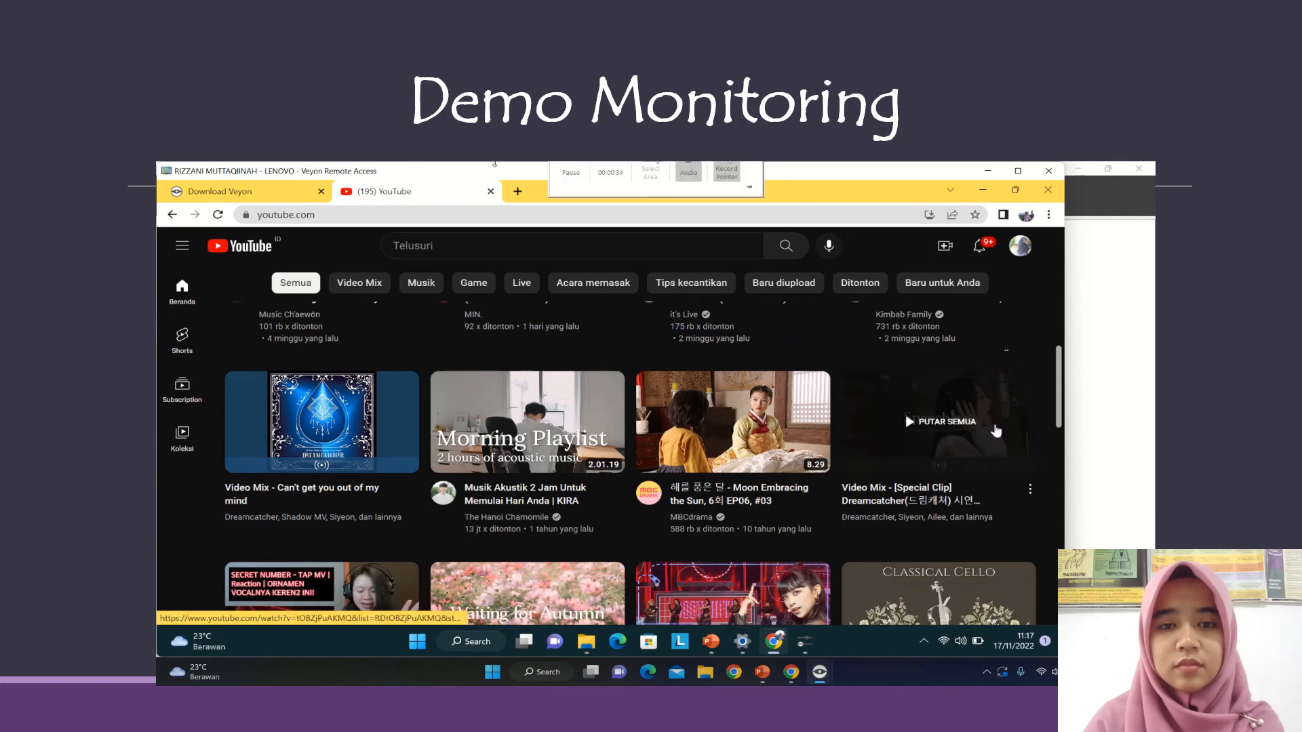
pyautogui.moveTo(716, 221)
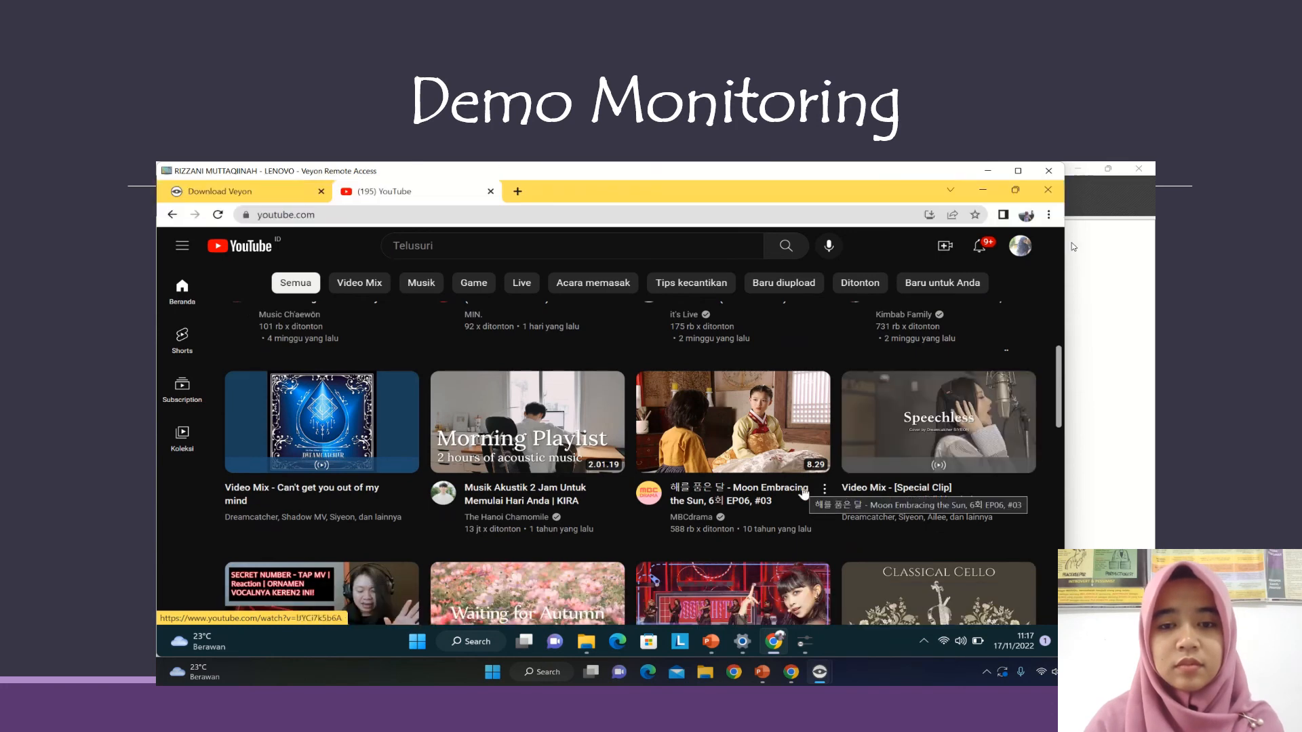
pyautogui.click(1048, 171)
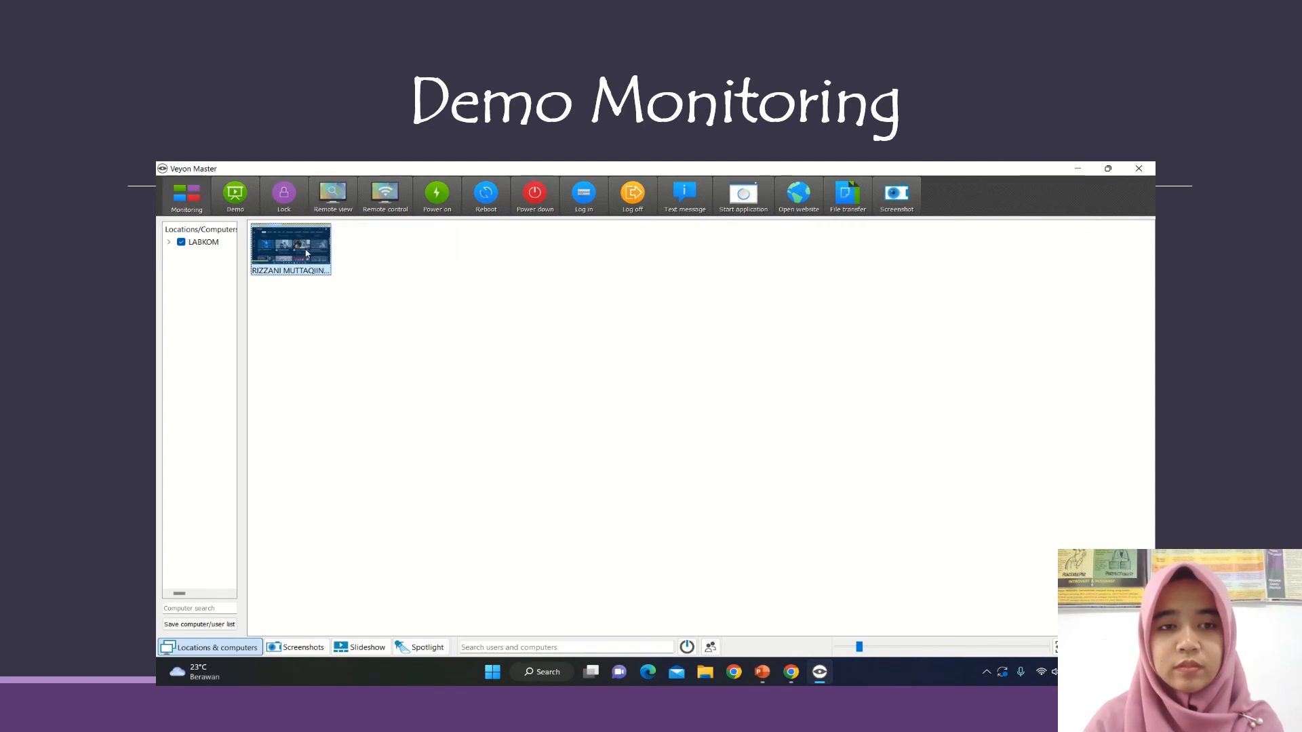
# Send the text message "matikan youtubenya!" to the selected client computer
pyautogui.moveTo(678, 166)
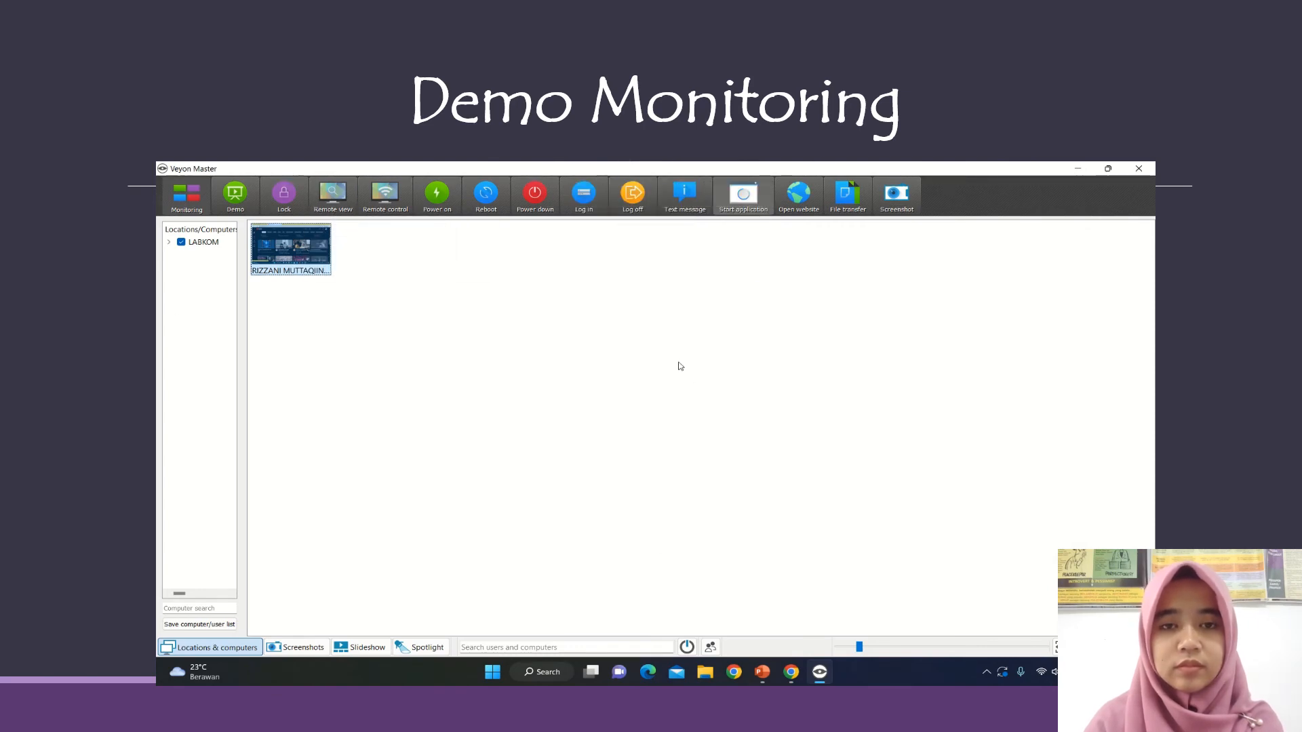
pyautogui.click(684, 200)
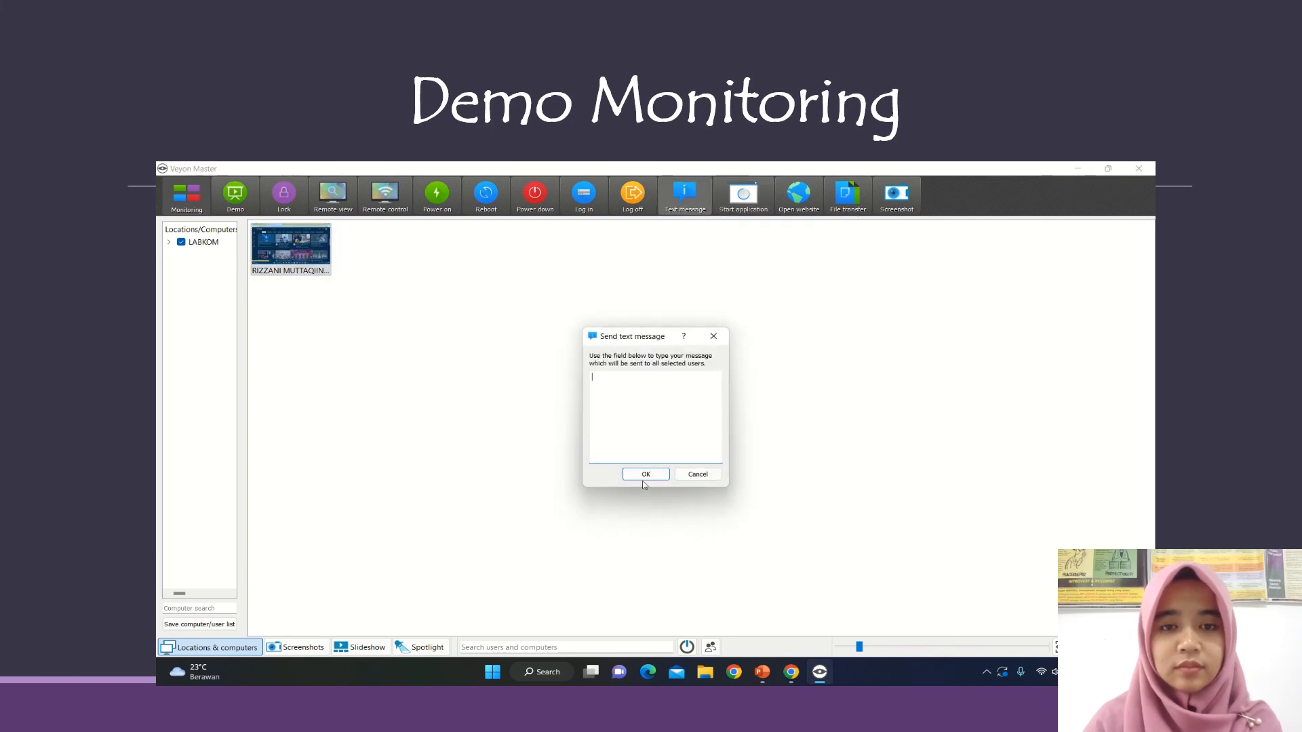
pyautogui.write('matikan yp')
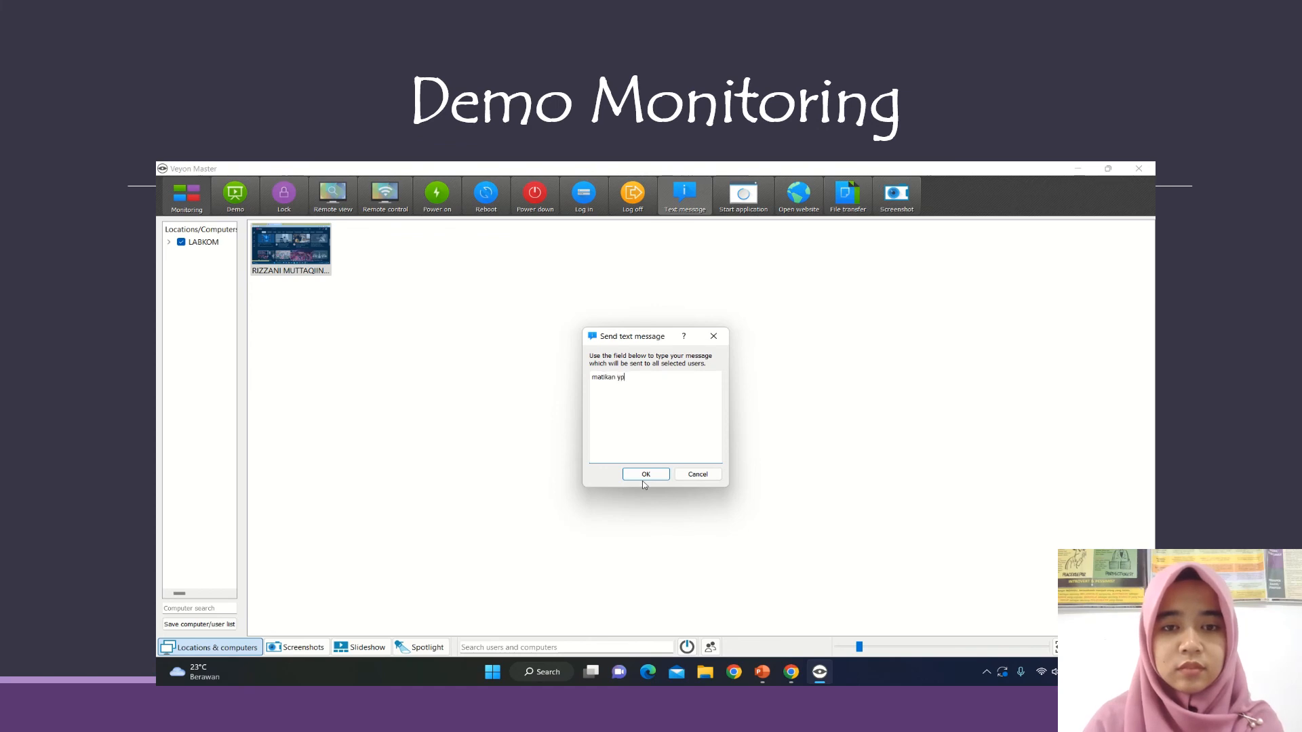
pyautogui.press('BackSpace')
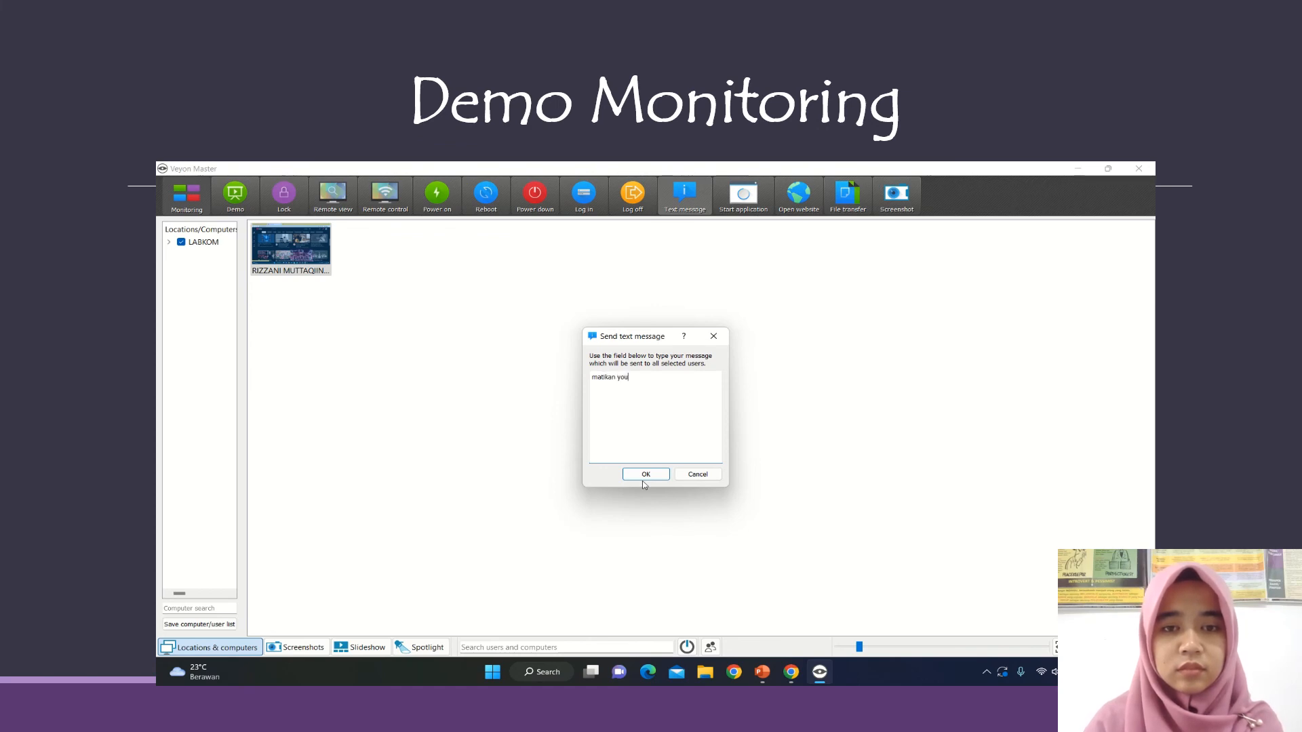
pyautogui.write('outubenya')
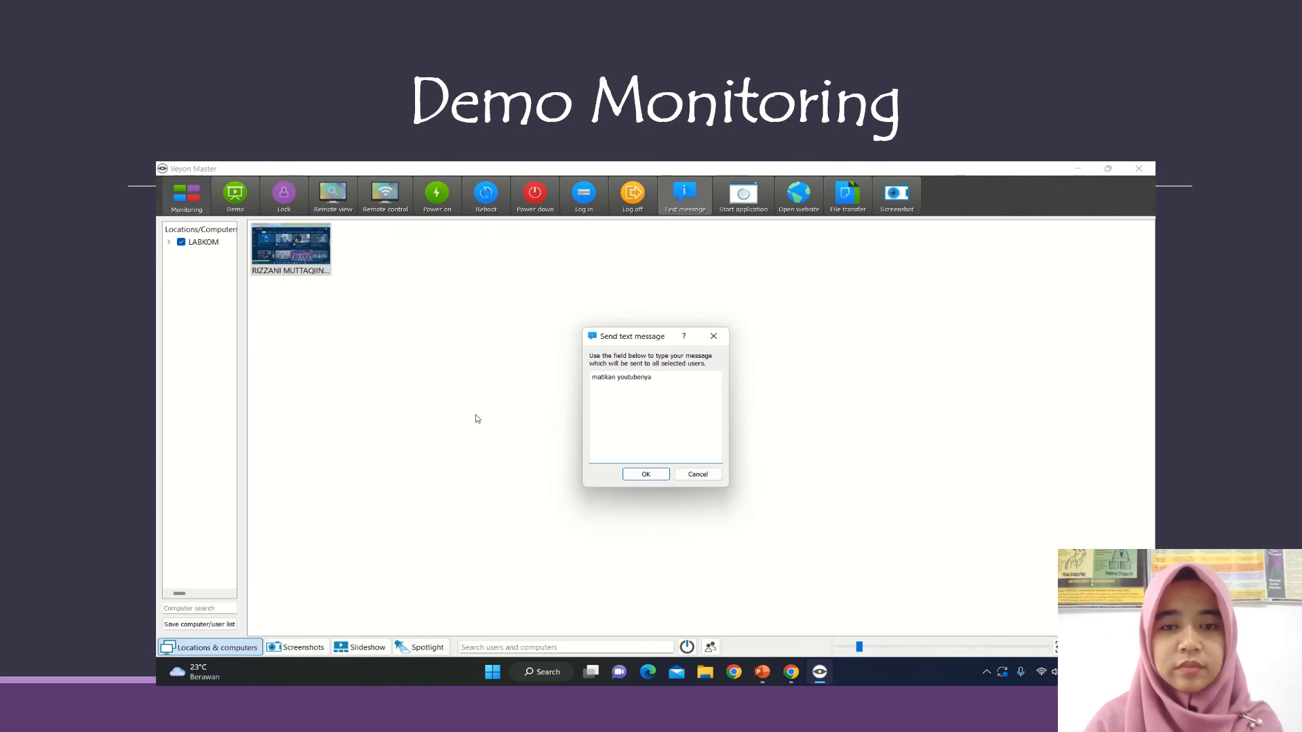
pyautogui.write('!')
pyautogui.click(655, 477)
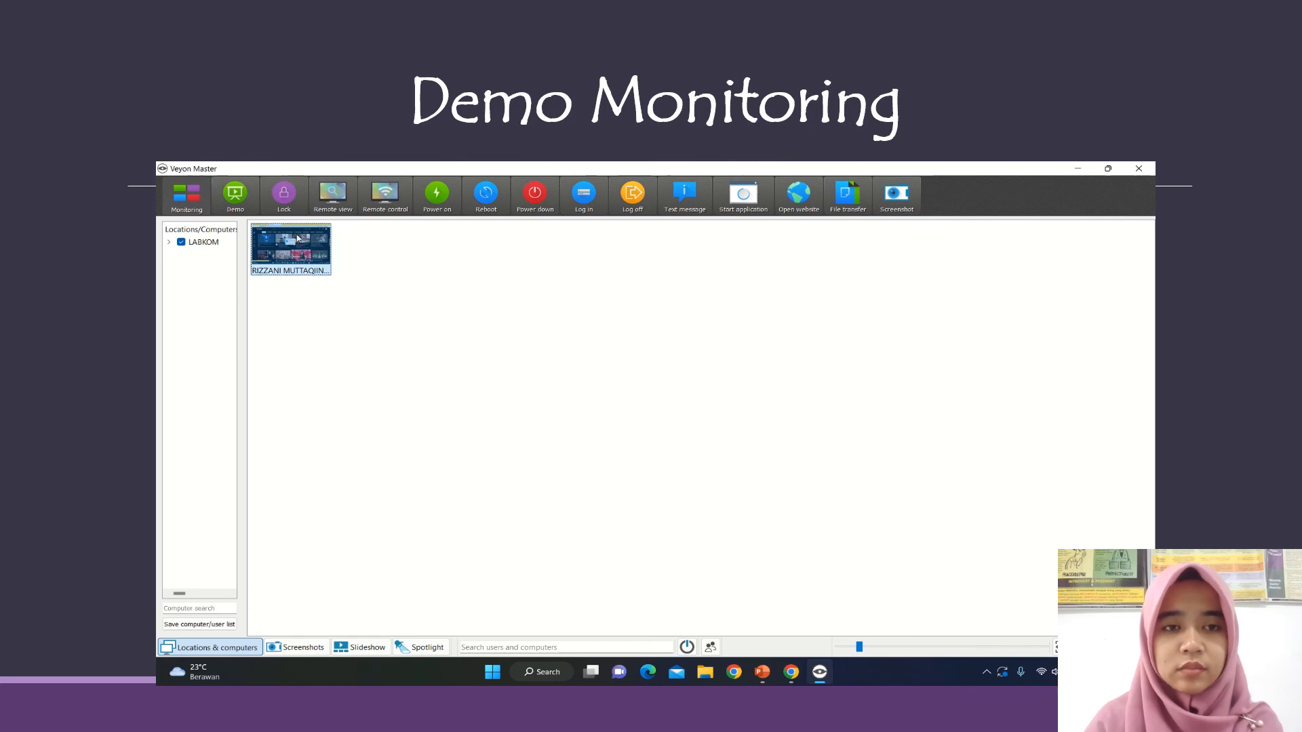
# Take remote control of the LENOVO client to dismiss the teacher's message and replace its YouTube page with a search for google classroom
pyautogui.click(386, 196)
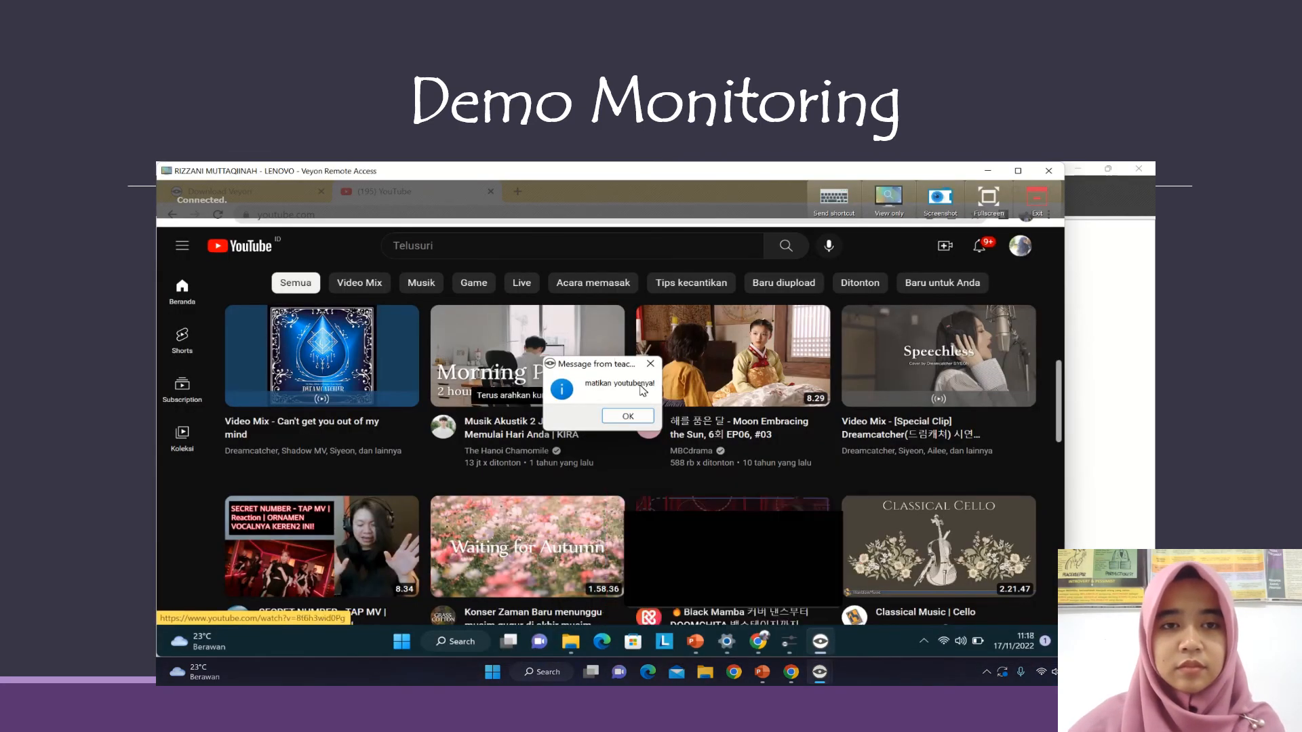
pyautogui.click(635, 419)
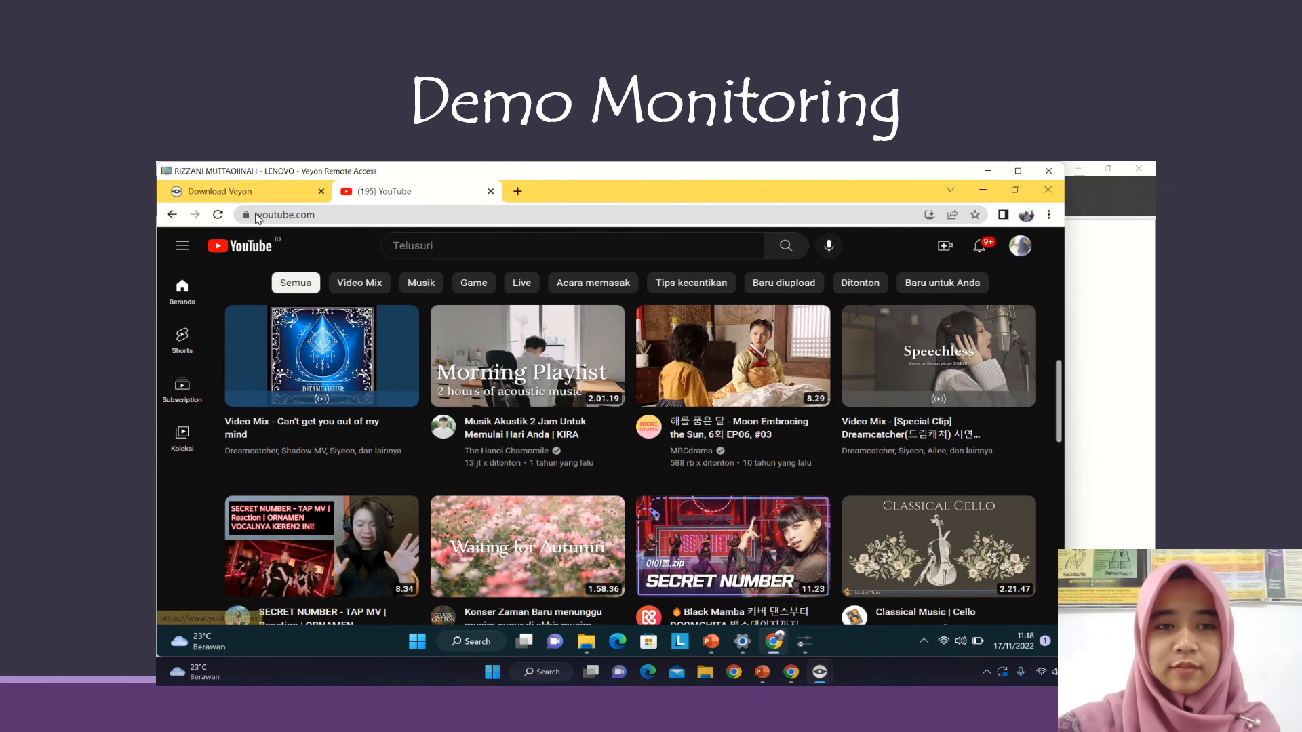
pyautogui.click(394, 214)
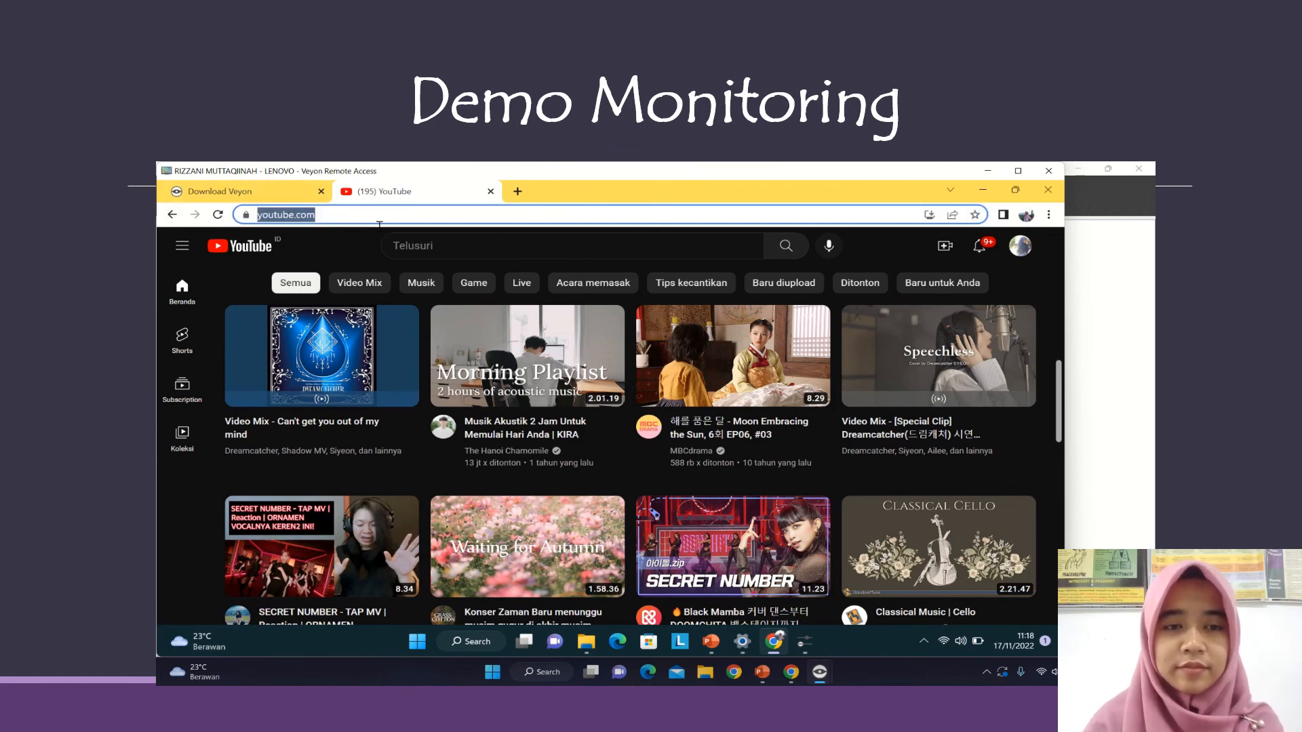
pyautogui.write('goog')
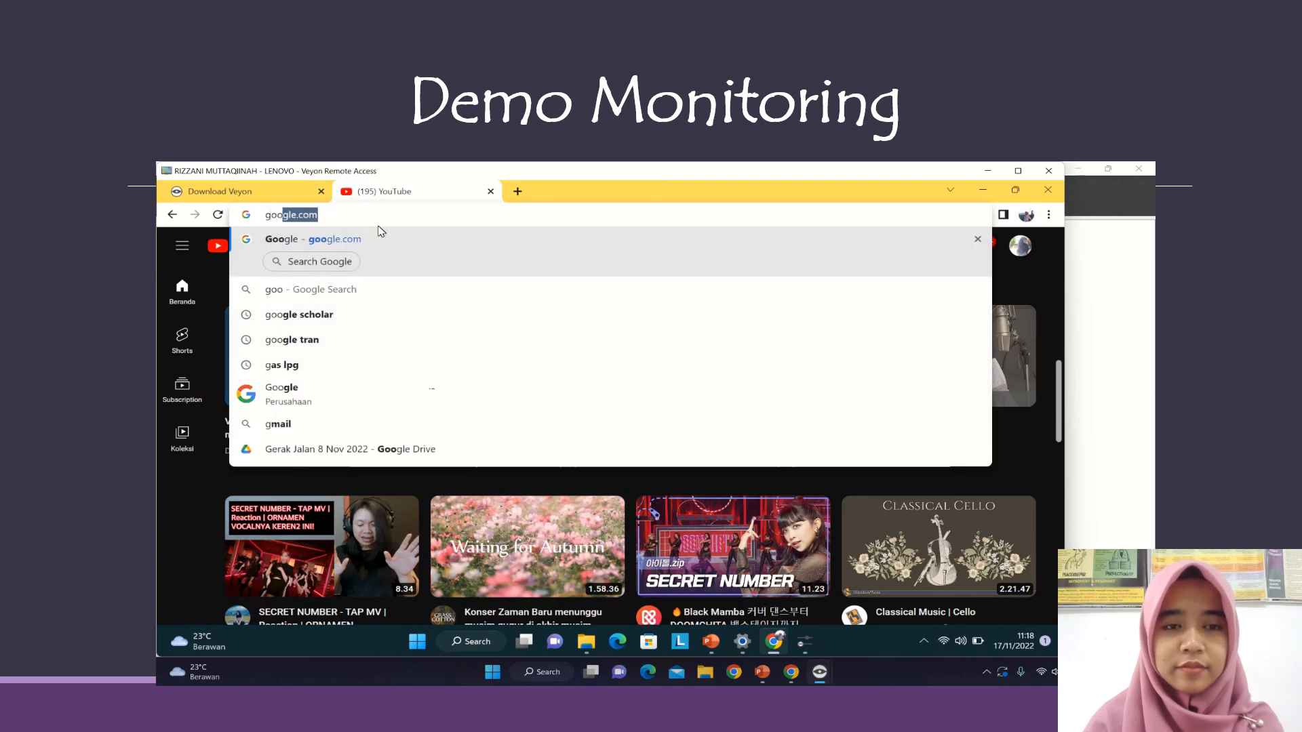
pyautogui.write('lec')
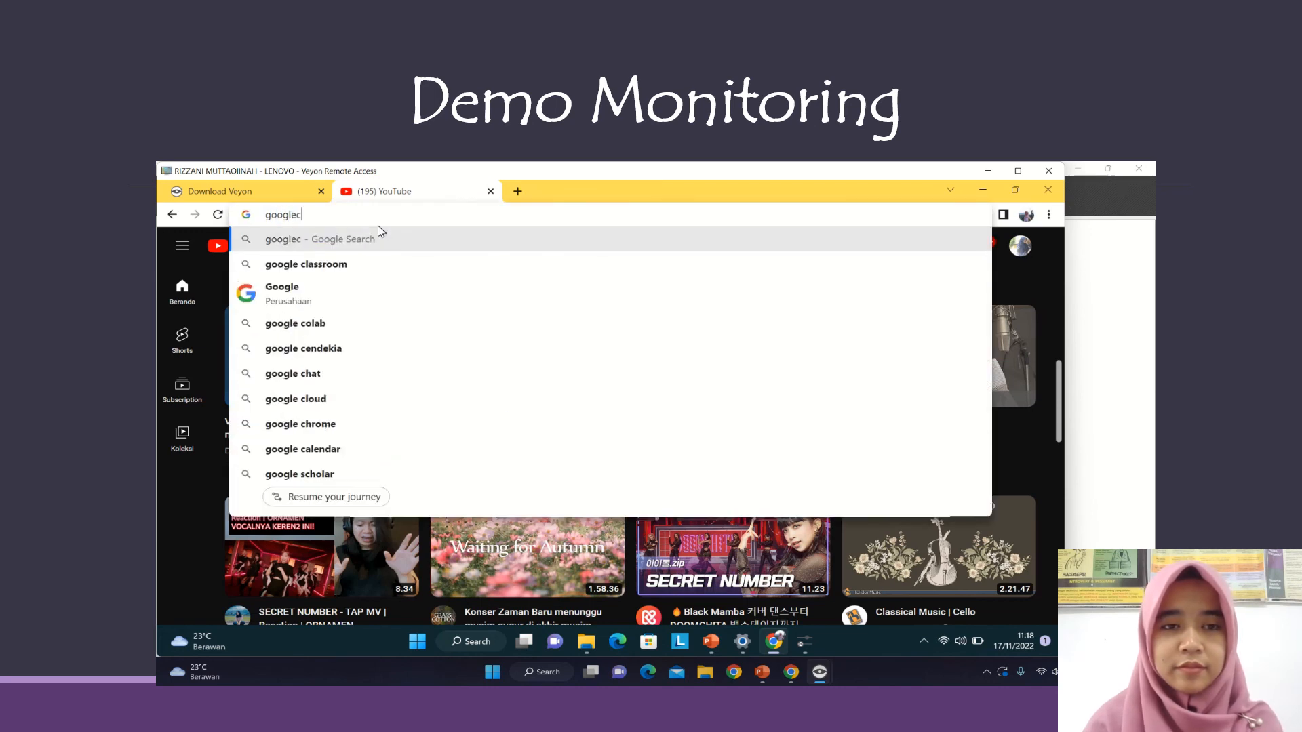
pyautogui.press('Down')
pyautogui.press('Return')
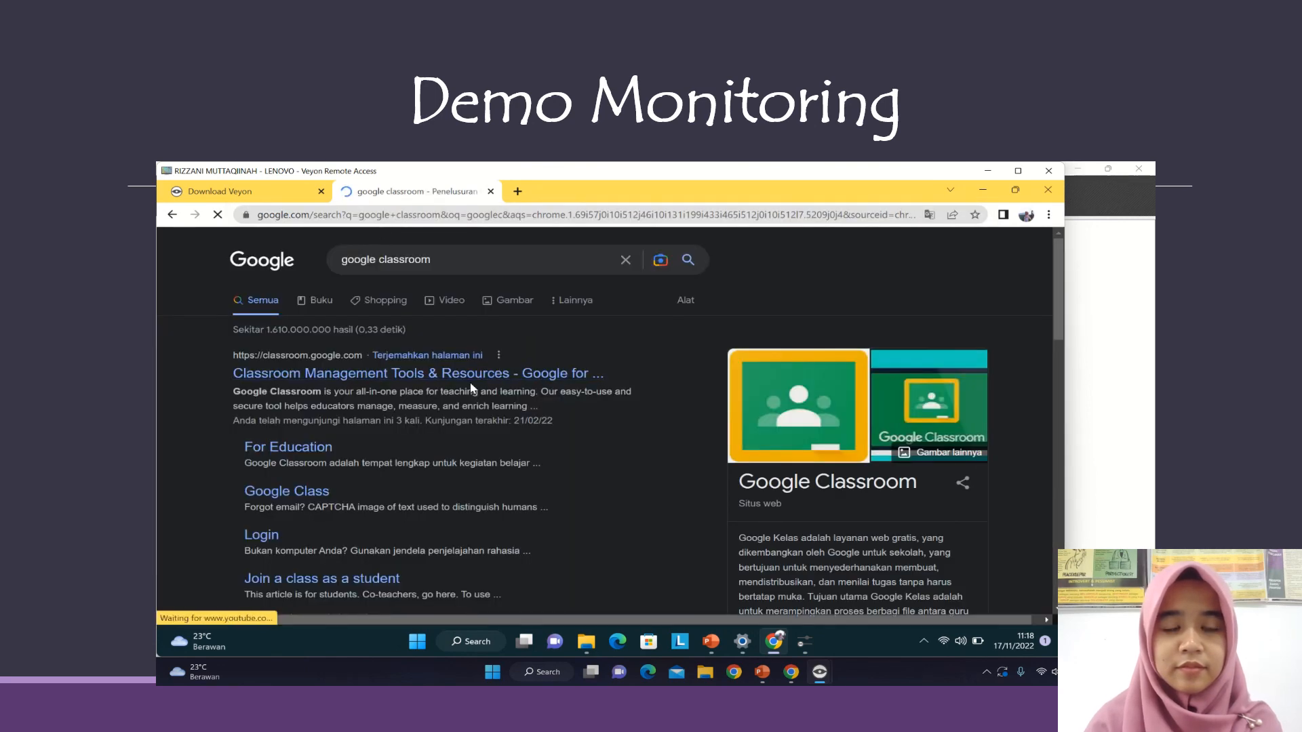
# Look through the google classroom search results on the client and close the remote control window
pyautogui.scroll(-10, 587, 295)
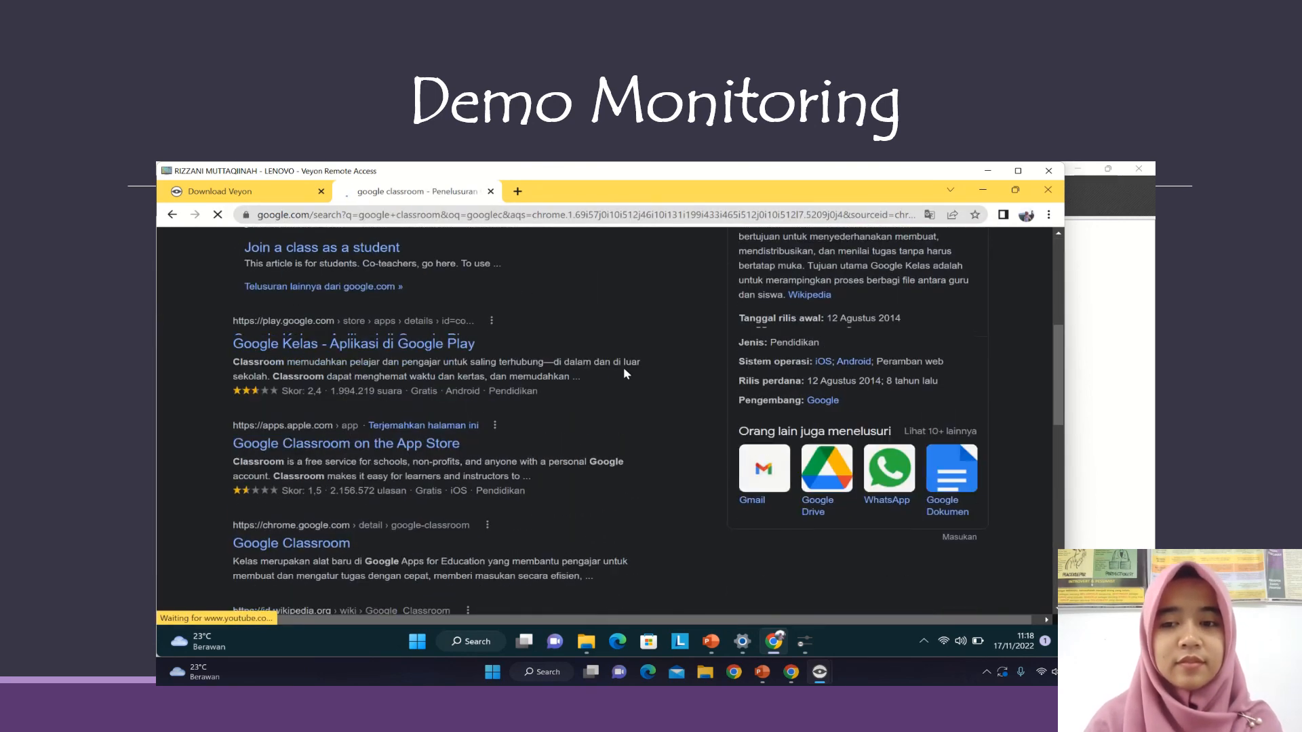
pyautogui.scroll(8, 349, 314)
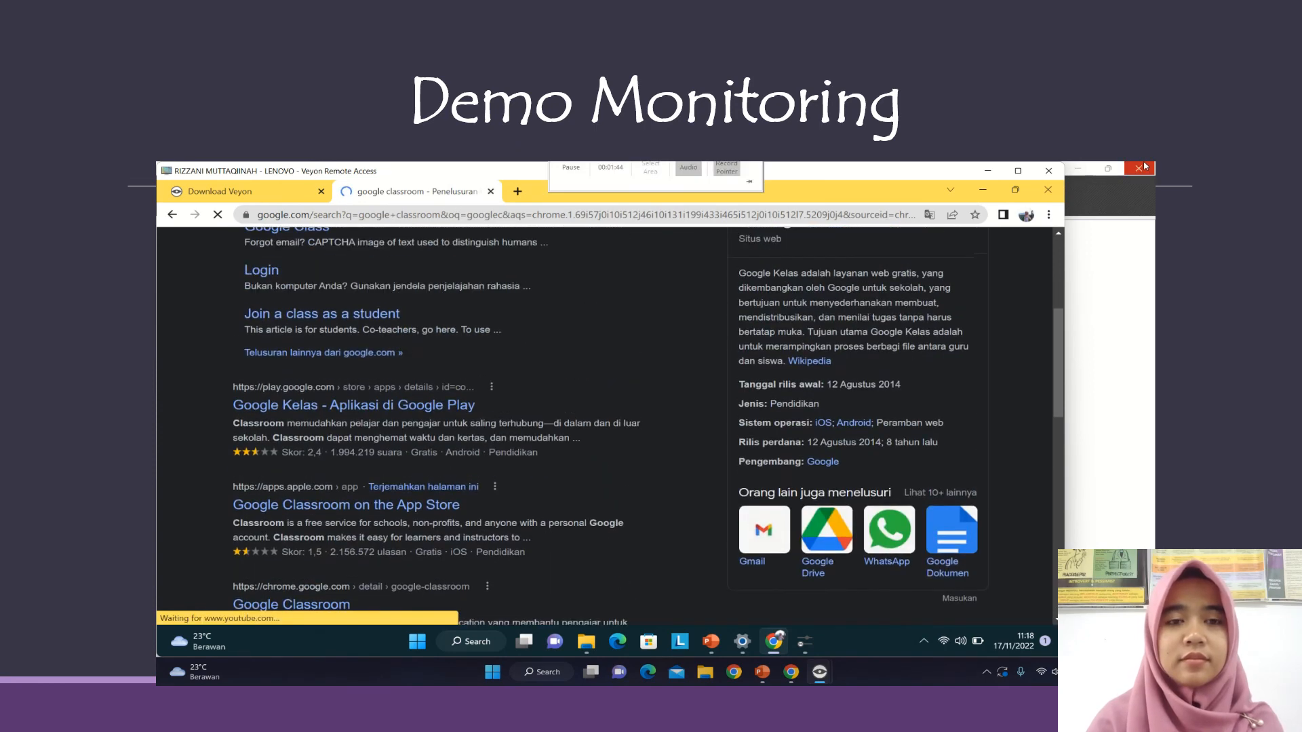
pyautogui.moveTo(721, 174)
pyautogui.click(1038, 199)
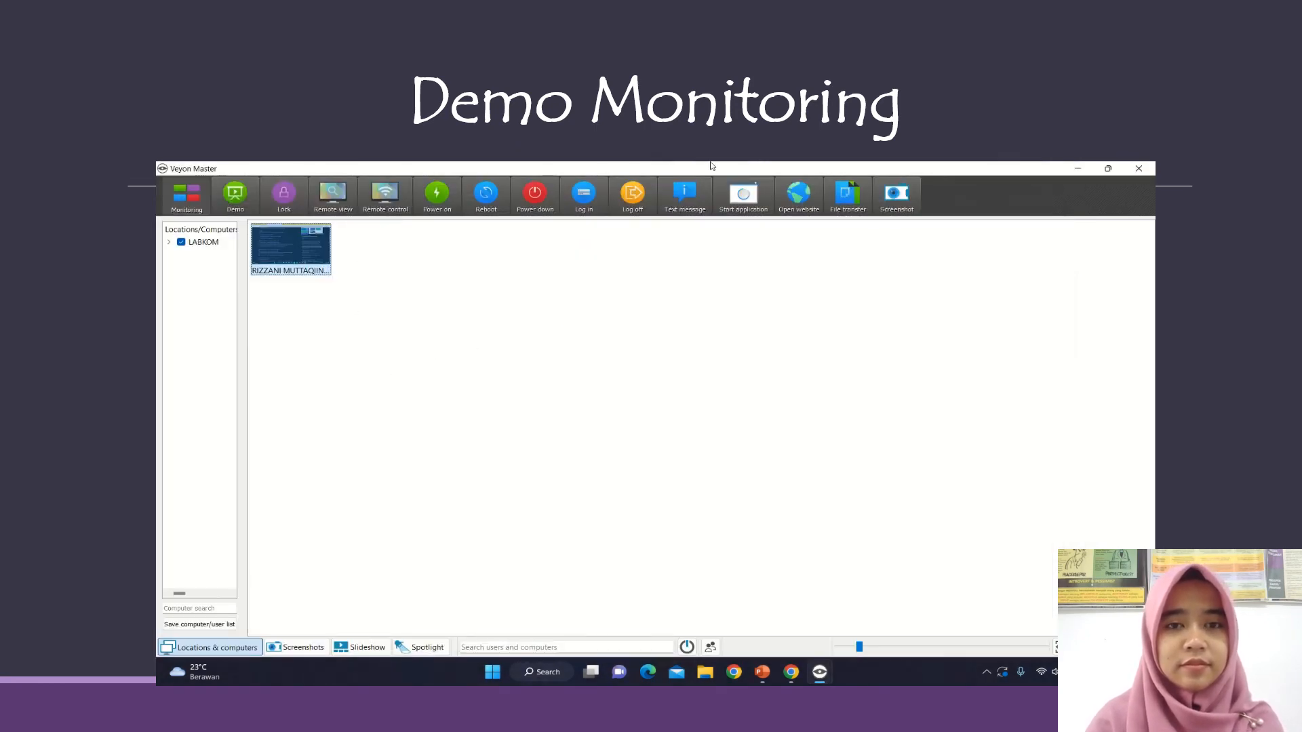
pyautogui.moveTo(712, 166)
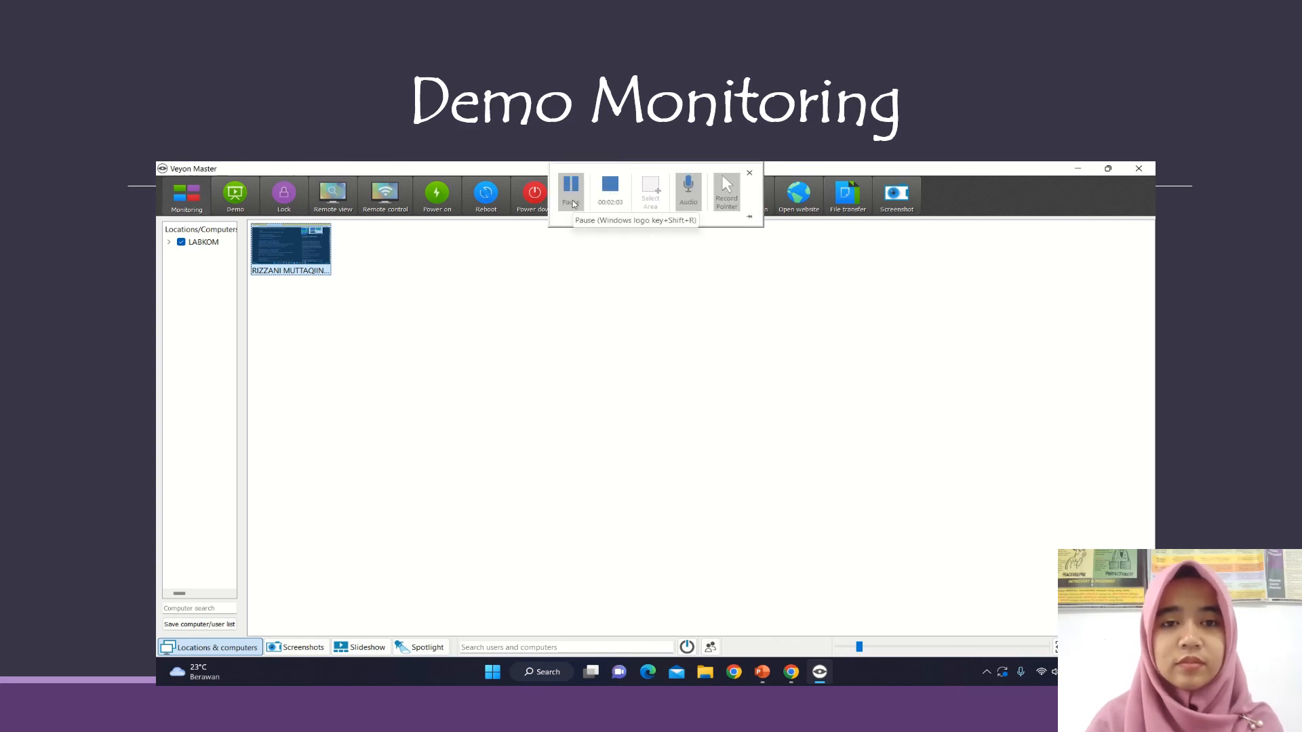
pyautogui.click(573, 204)
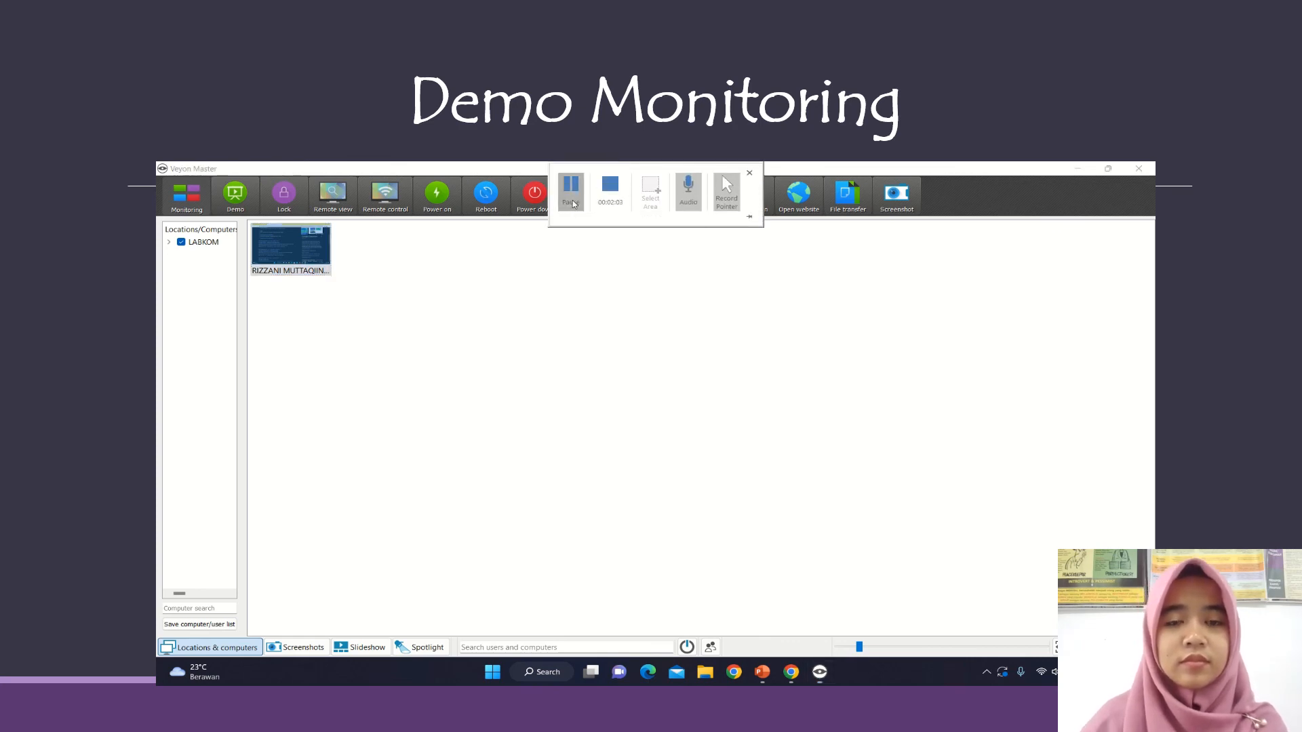